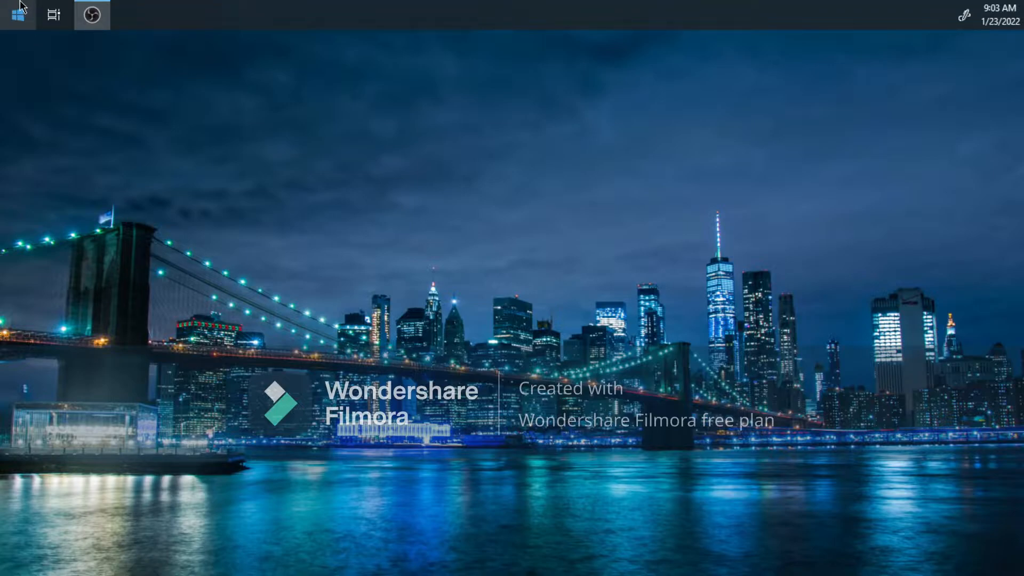
Step: Launch Excel 2013, dismissing the activation notice, and create a blank workbook
left_click(19, 8)
type("e")
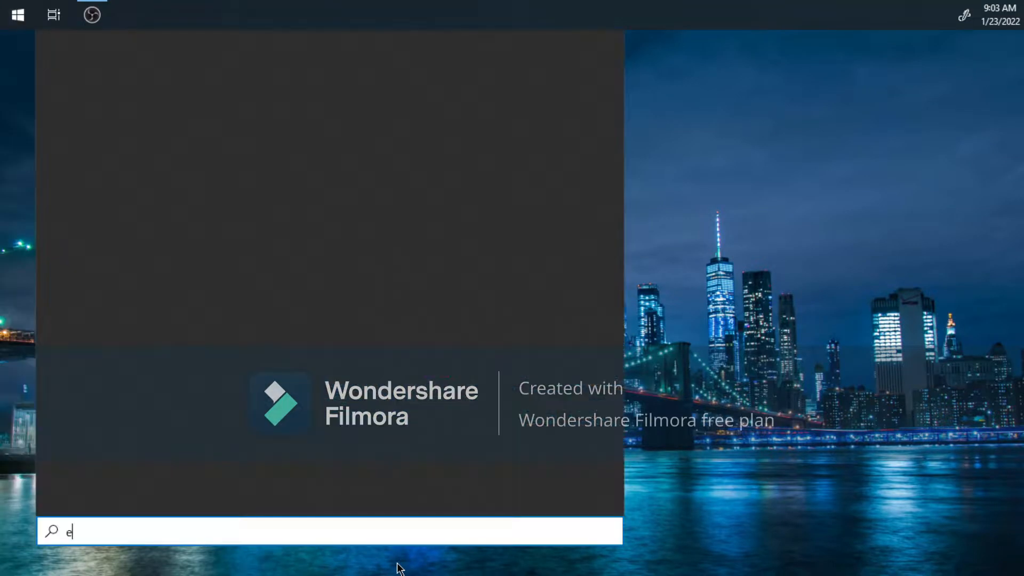
type("xce")
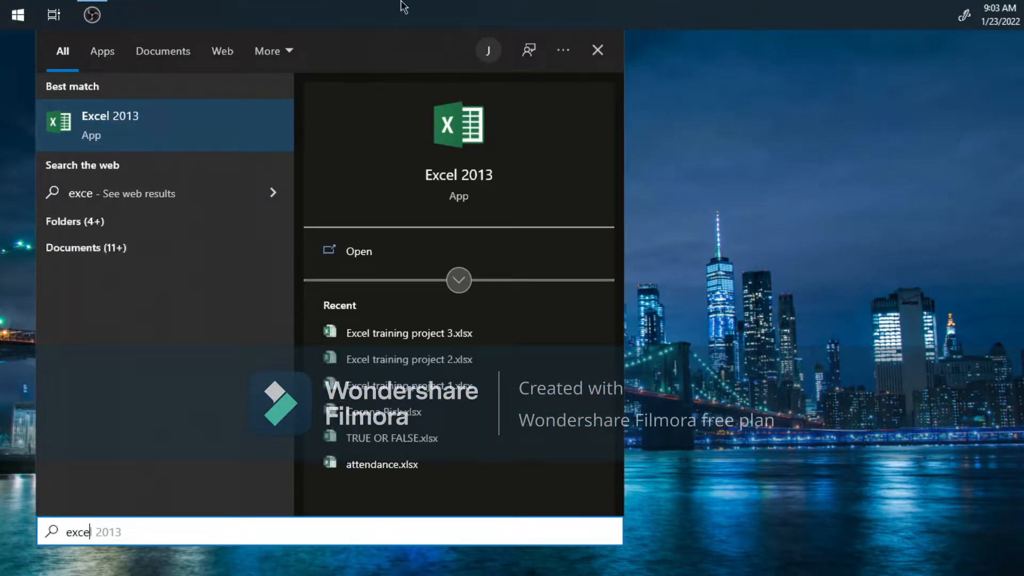
left_click(217, 147)
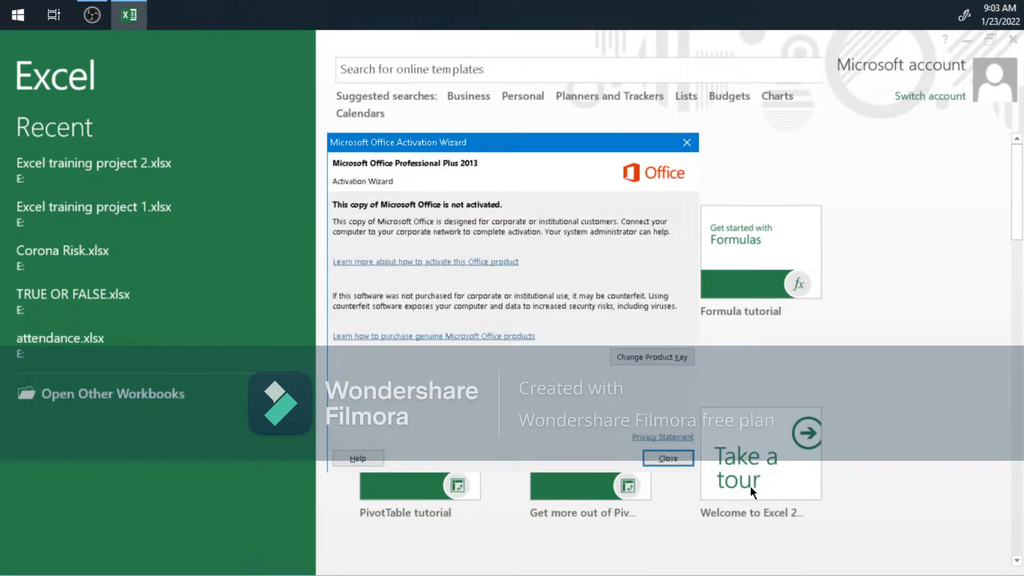
left_click(689, 463)
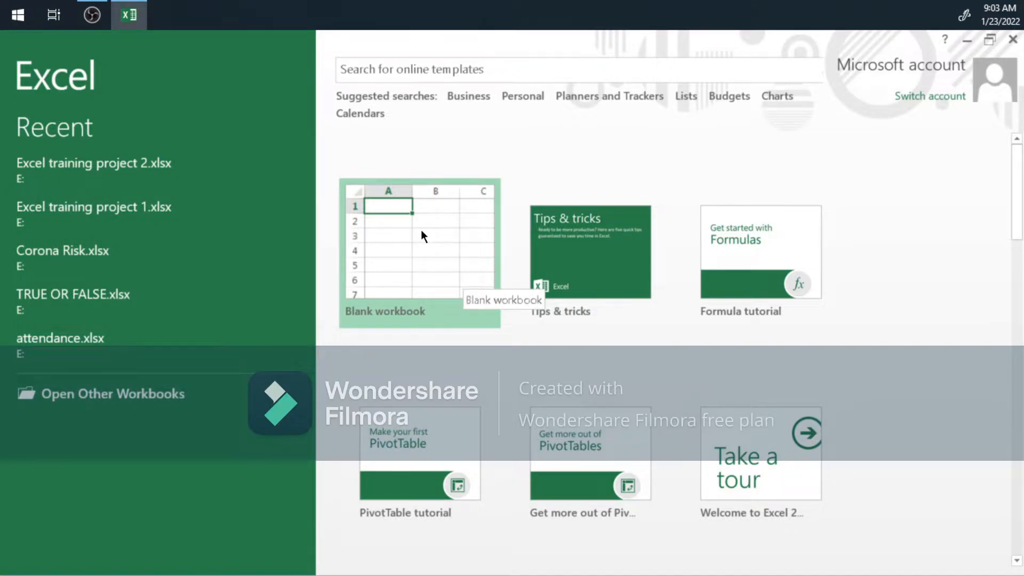
left_click(449, 288)
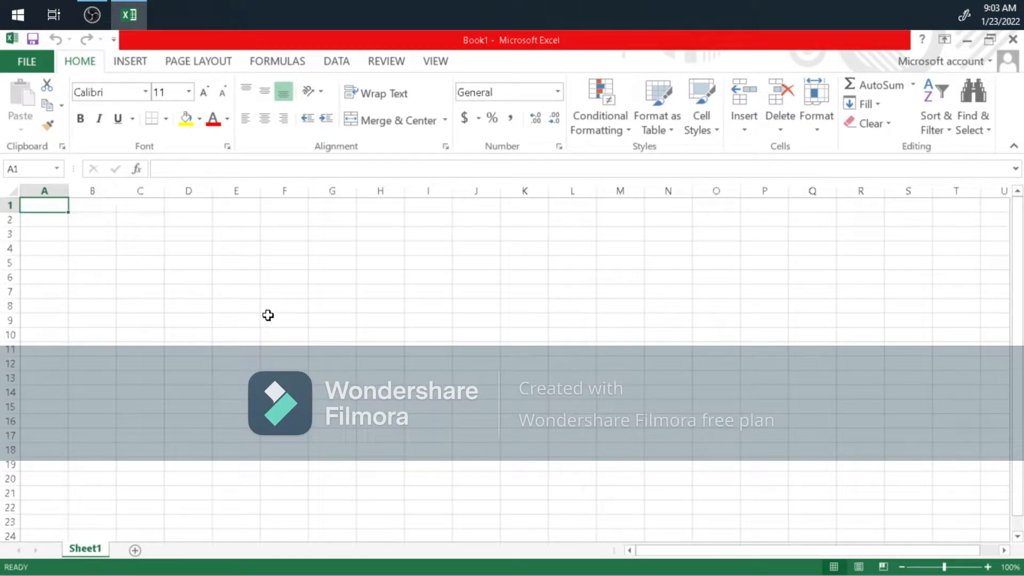
left_click(88, 220)
left_click(43, 206)
left_click(40, 221)
left_click(42, 206)
left_click(44, 233)
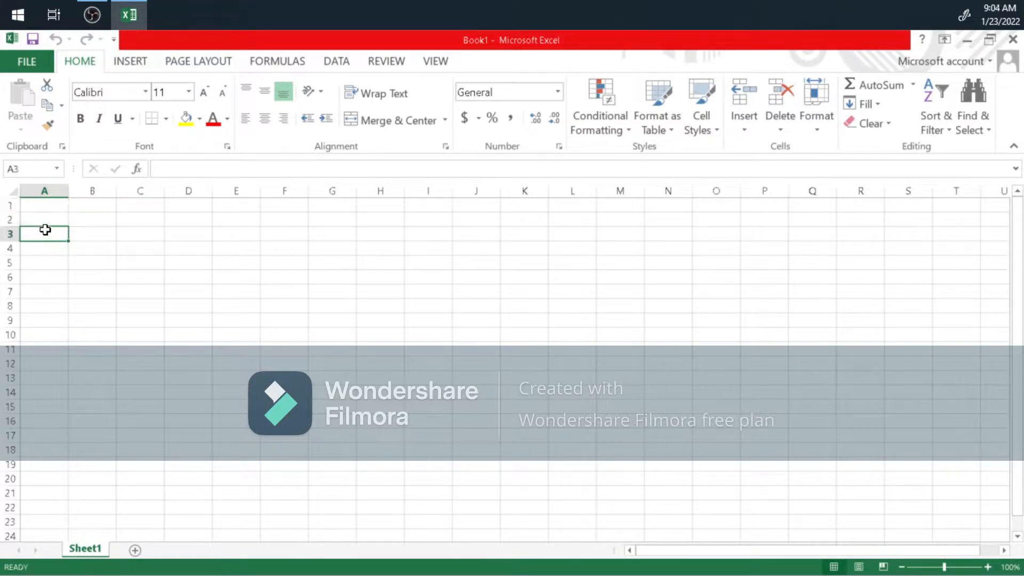
left_click(50, 218)
left_click(55, 191)
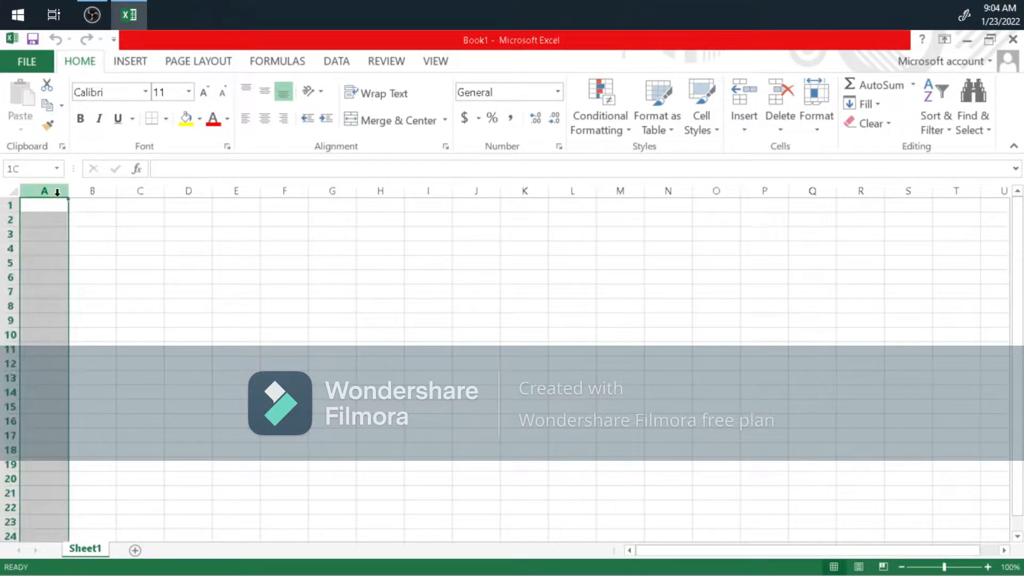
left_click(57, 204)
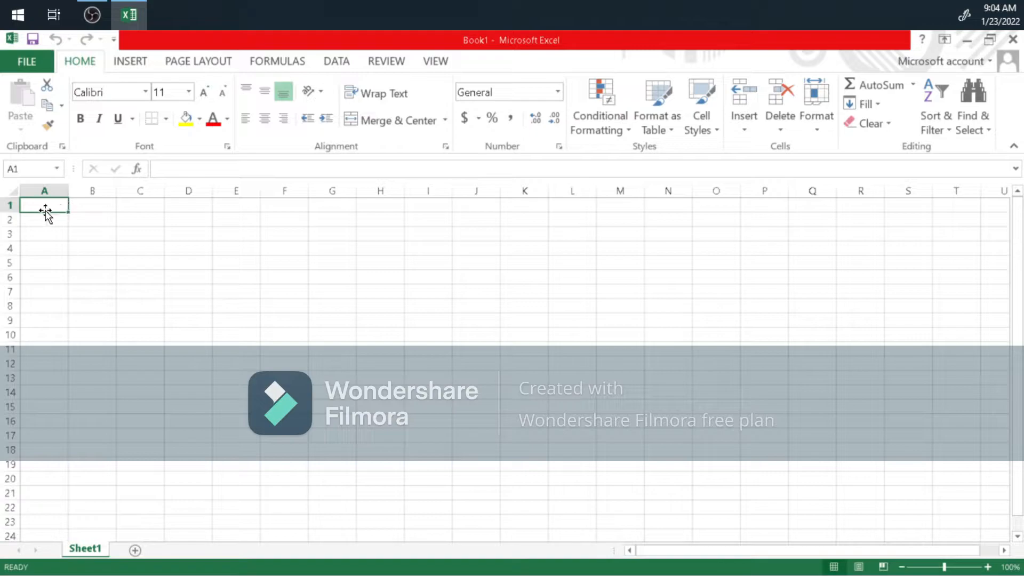
left_click(51, 247)
Step: Enter the heading "account management" in cell A1
mouse_move(38, 204)
left_mouse_down()
mouse_move(274, 196)
mouse_move(25, 206)
mouse_move(46, 297)
mouse_move(50, 189)
mouse_move(880, 233)
mouse_move(91, 205)
mouse_move(9, 355)
mouse_move(48, 345)
mouse_move(55, 206)
left_mouse_up()
type("Bu")
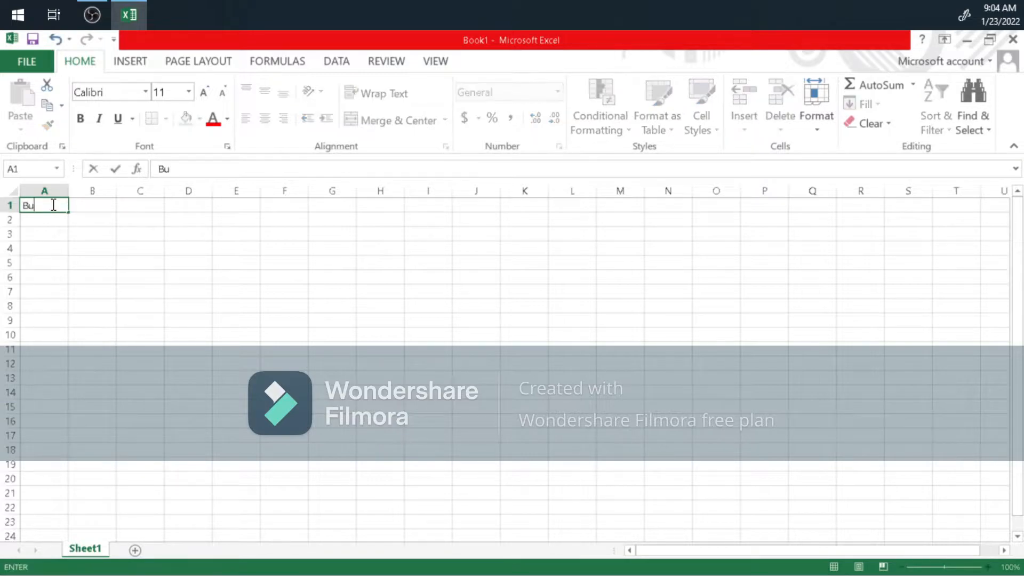
type("siness")
key("BackSpace")
key("BackSpace")
key("BackSpace")
key("BackSpace")
key("BackSpace")
key("BackSpace")
key("BackSpace")
key("BackSpace")
type("account management")
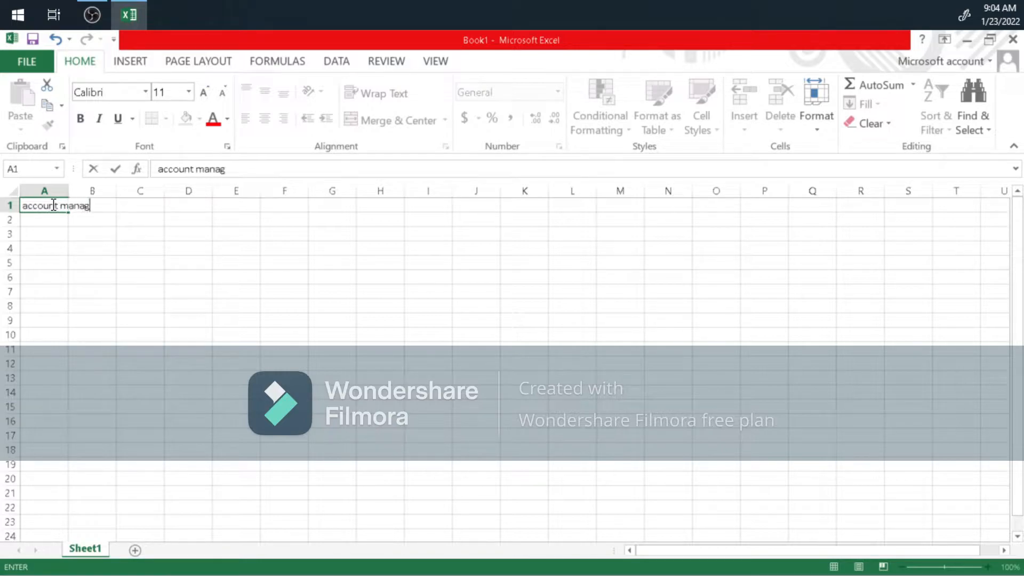
left_click(111, 248)
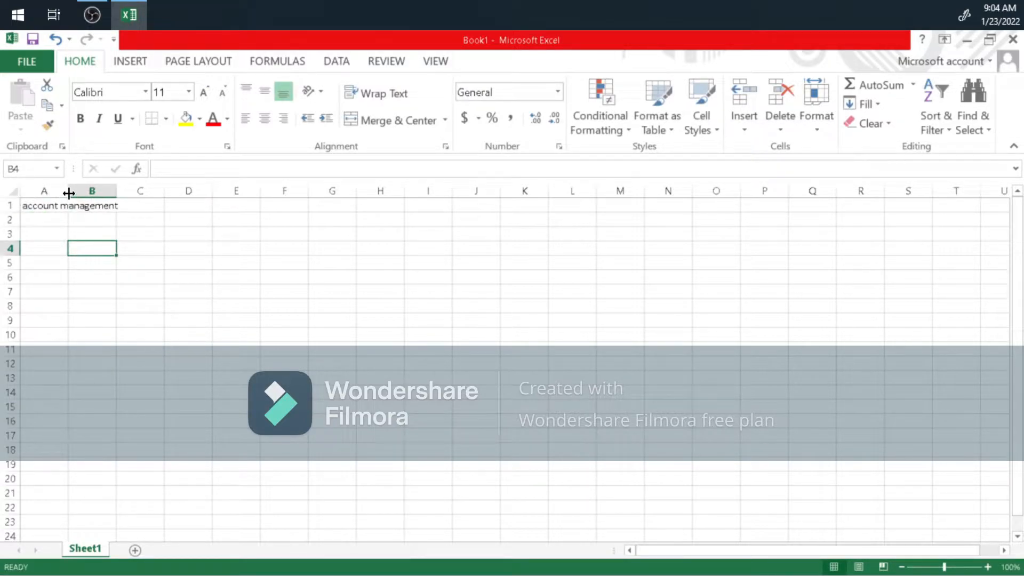
Step: Widen column A until the heading in A1 fits entirely within its cell
left_click(106, 207)
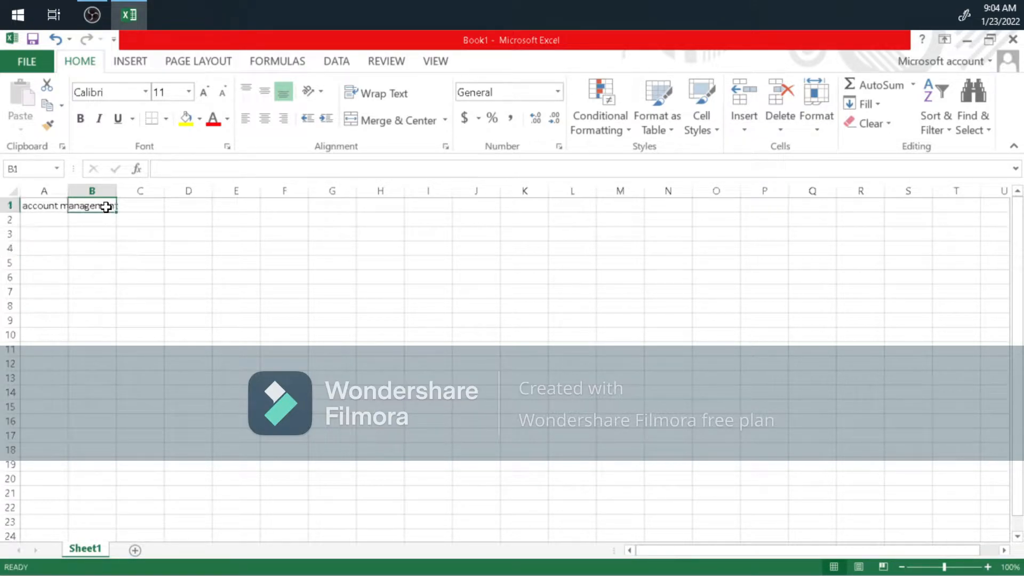
left_click(43, 207)
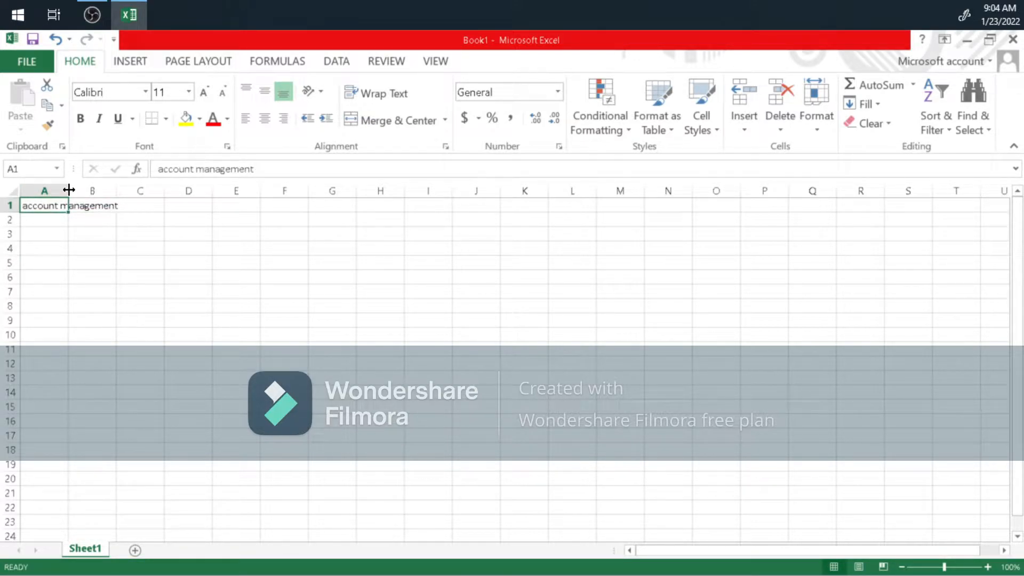
left_click_drag(69, 189, 124, 190)
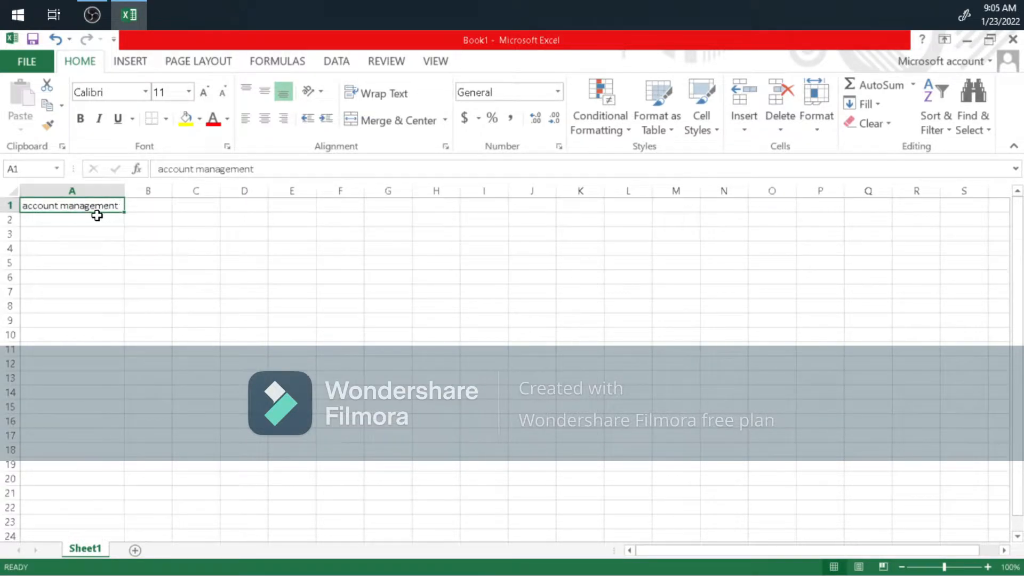
left_click(100, 223)
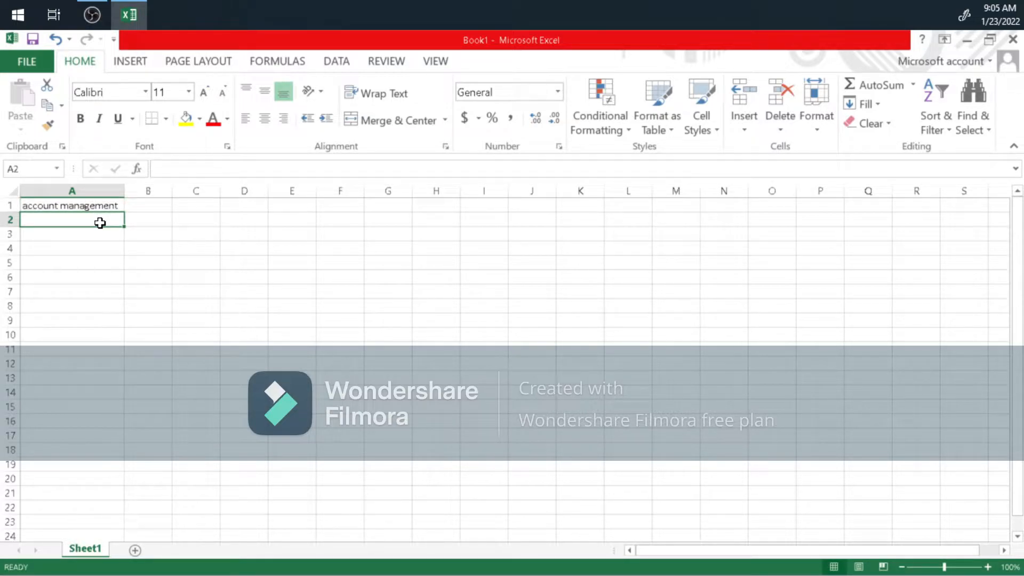
key("Return")
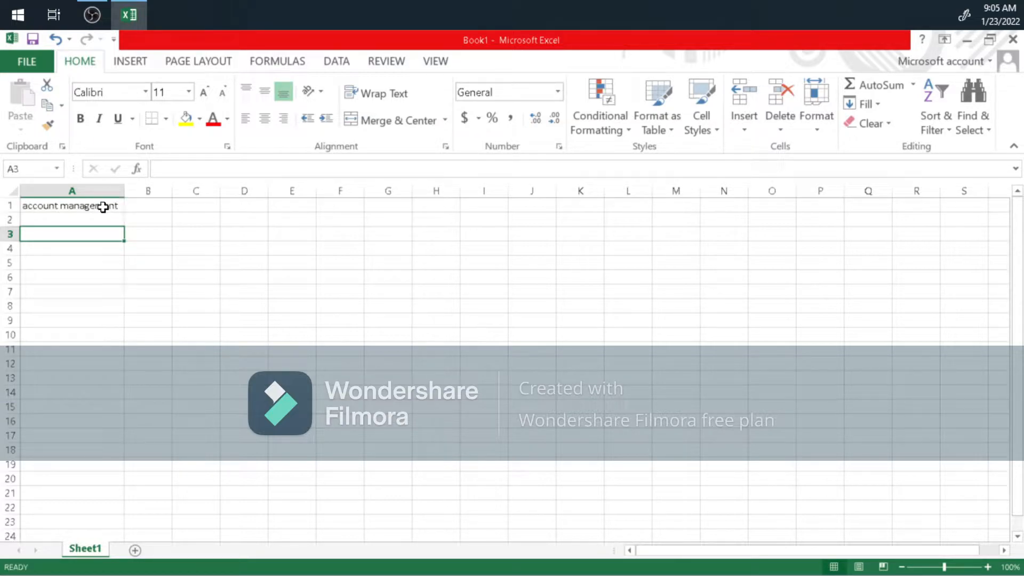
Step: Enter the column headings "name", "age" and "salary" in cells B1, C1 and D1
left_click(147, 206)
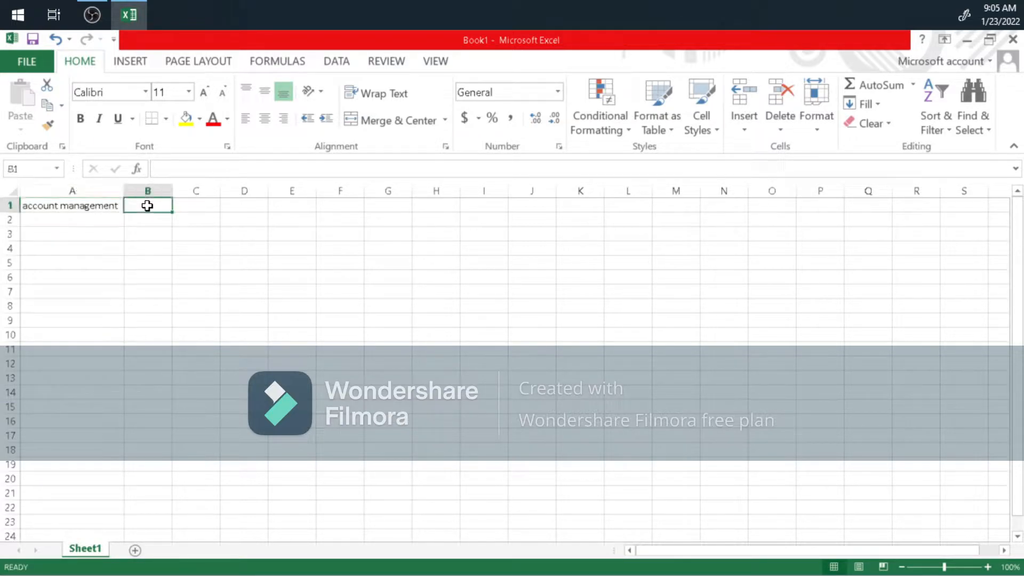
type("name")
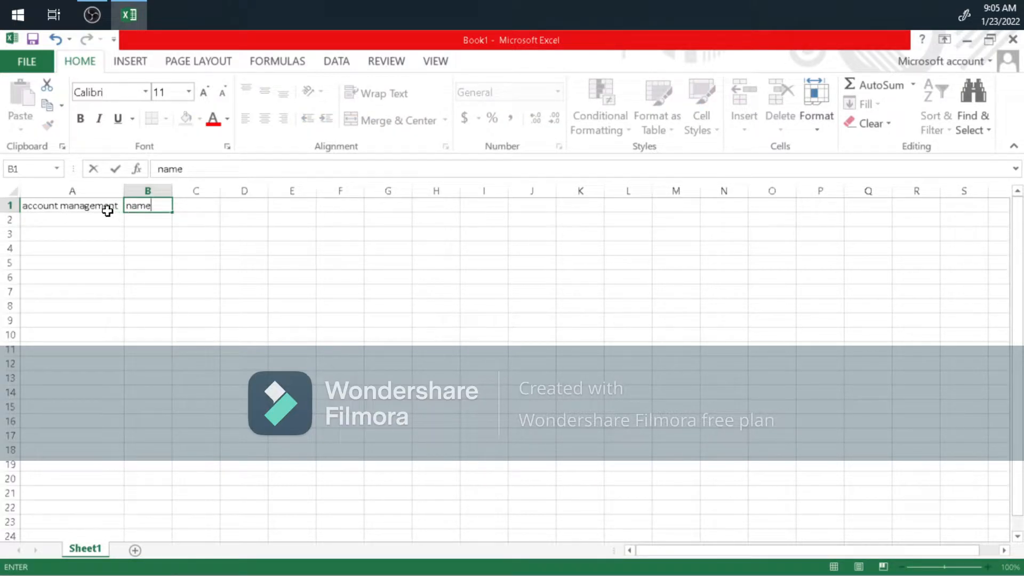
left_click(41, 238)
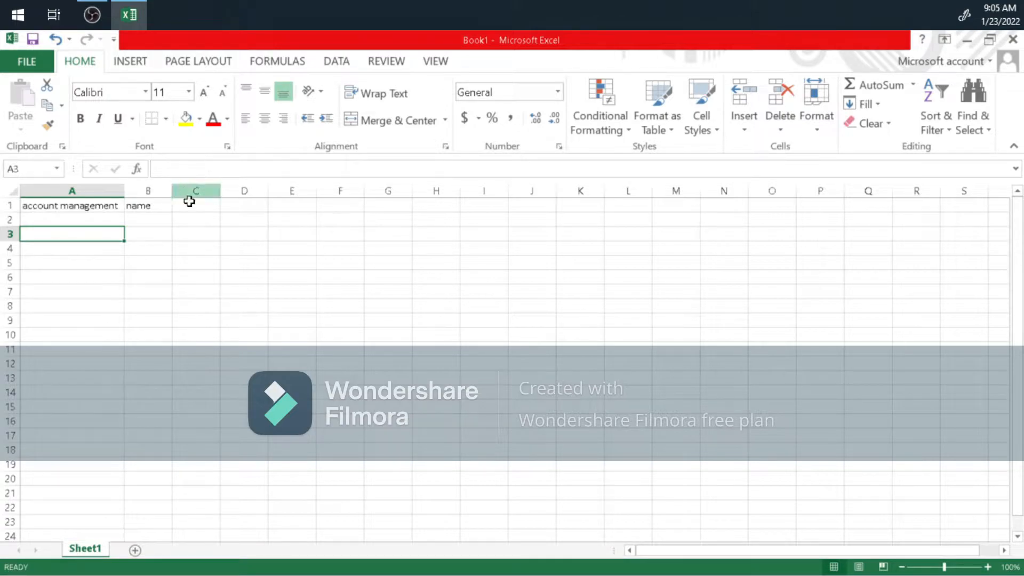
left_click(203, 207)
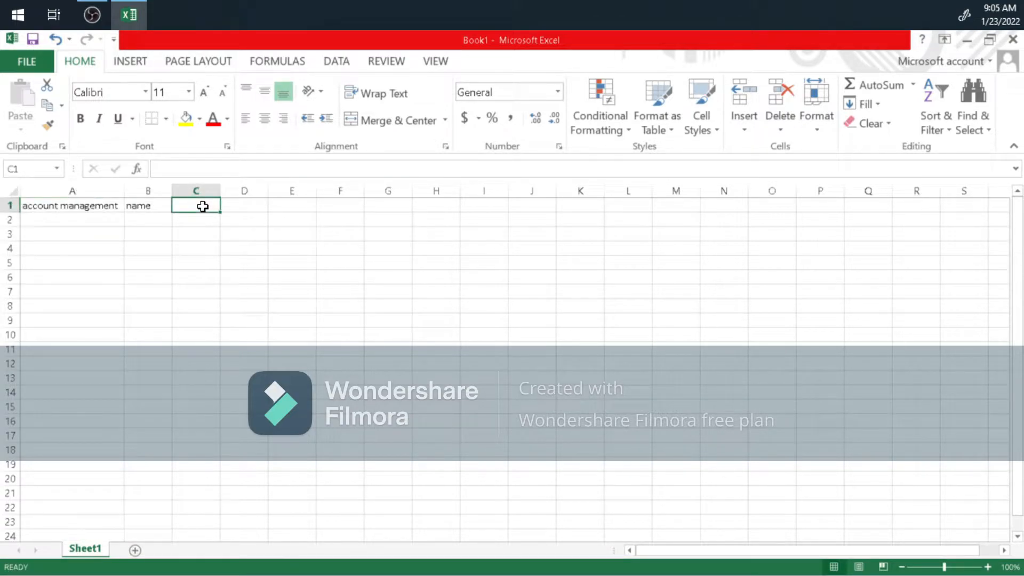
type("age")
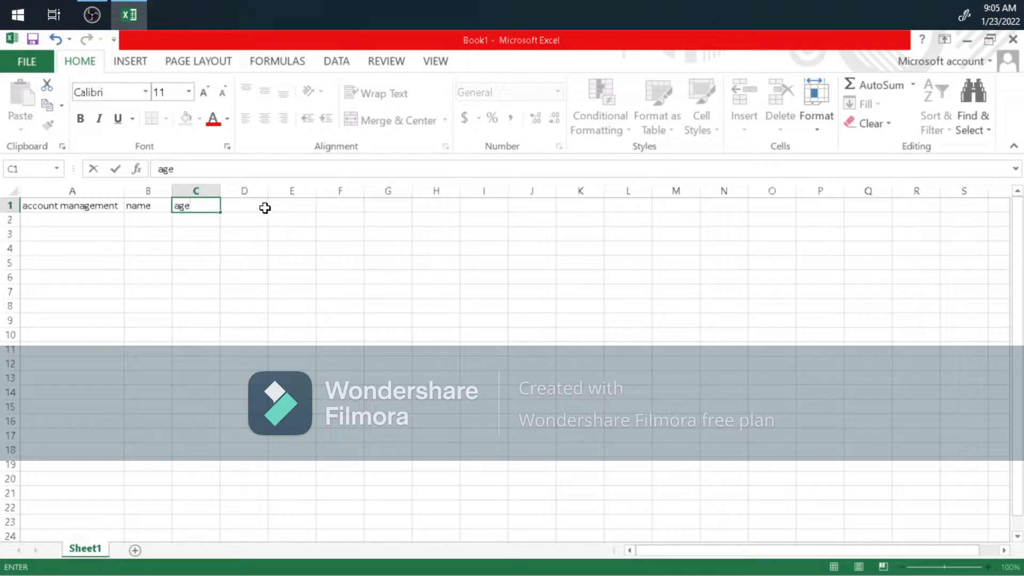
left_click(246, 204)
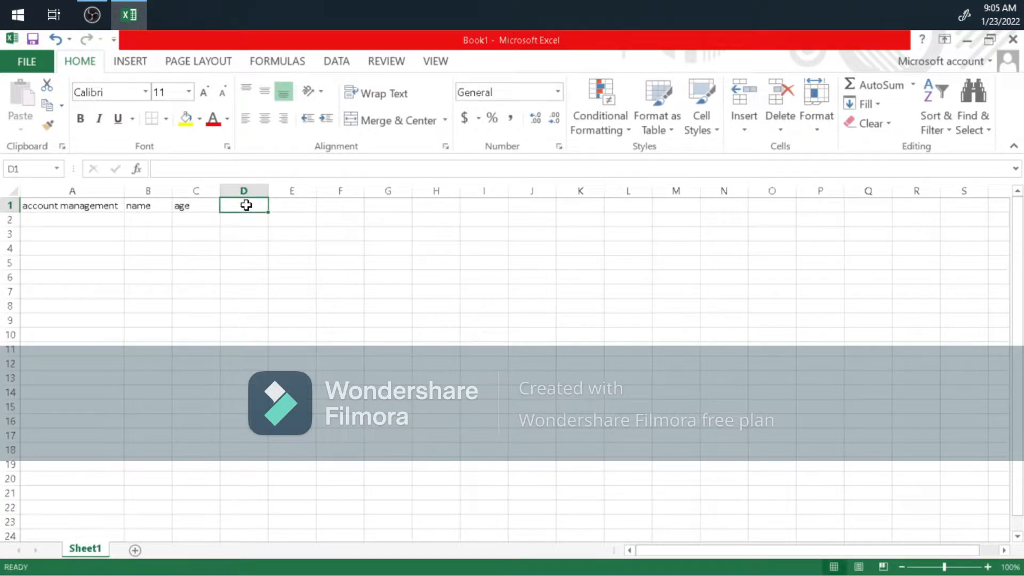
type("salary")
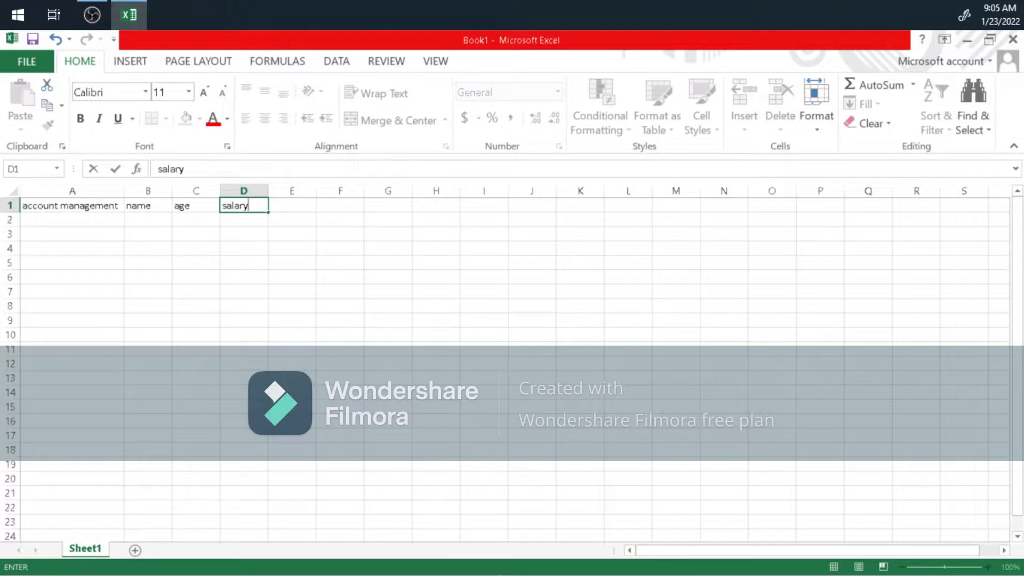
left_click(295, 222)
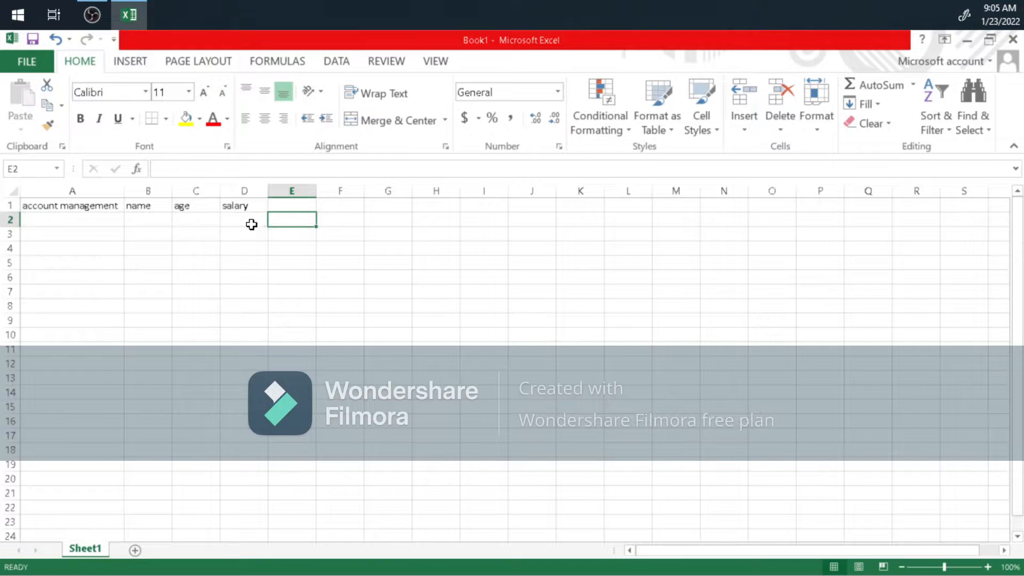
Step: Enter the first two people's full names in cells B3 and B4, under the name heading
left_click(142, 234)
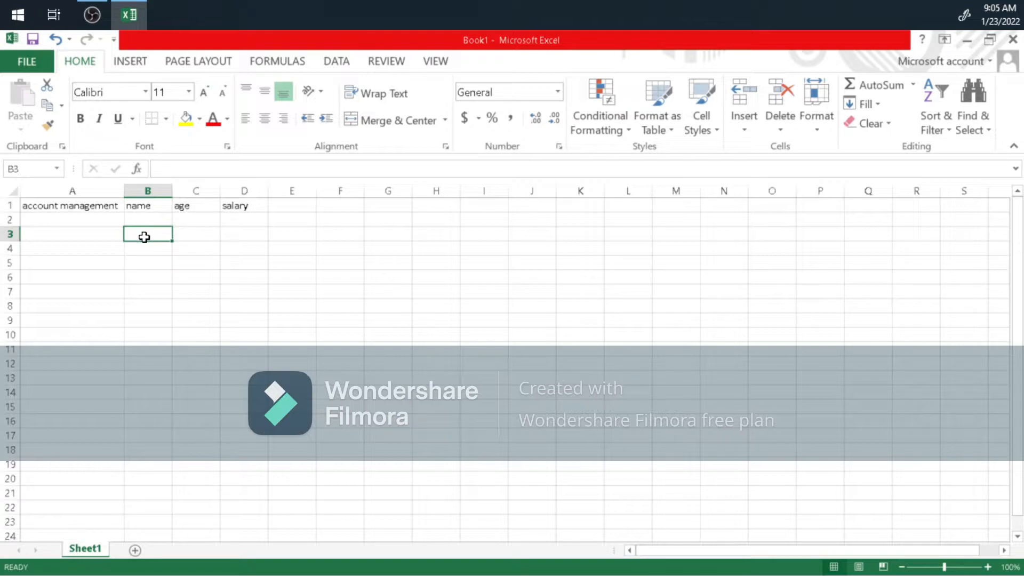
type("John Paul")
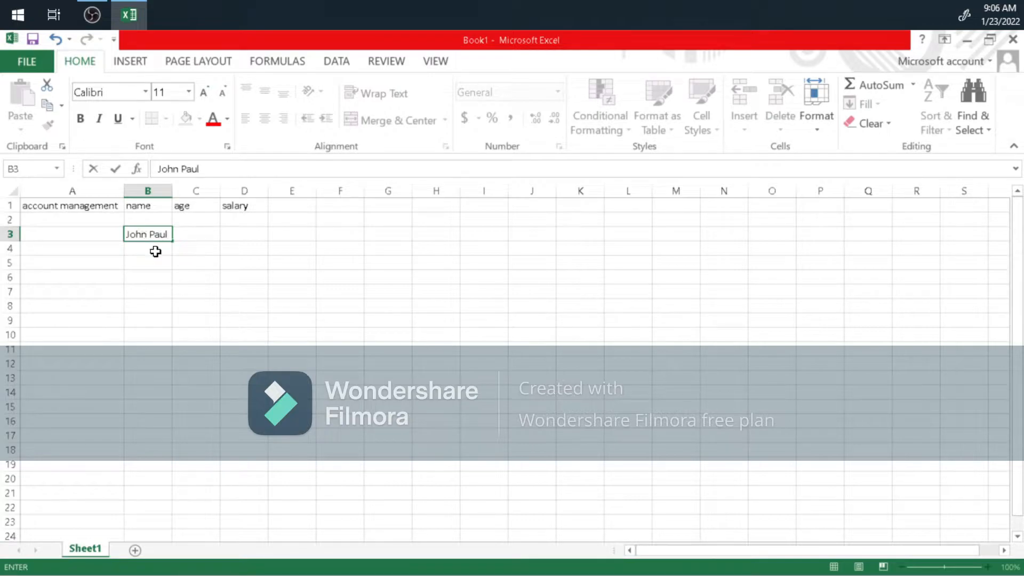
double_click(155, 251)
type("Jake")
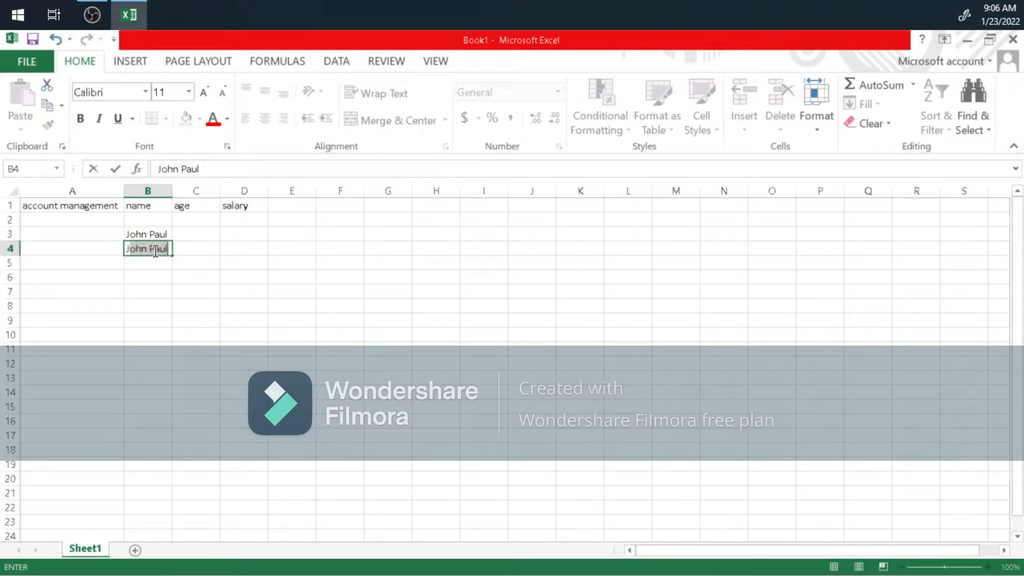
type(" Paul")
Step: Enter the third person's full name in cell B5 and widen column B to fit it
left_click(150, 262)
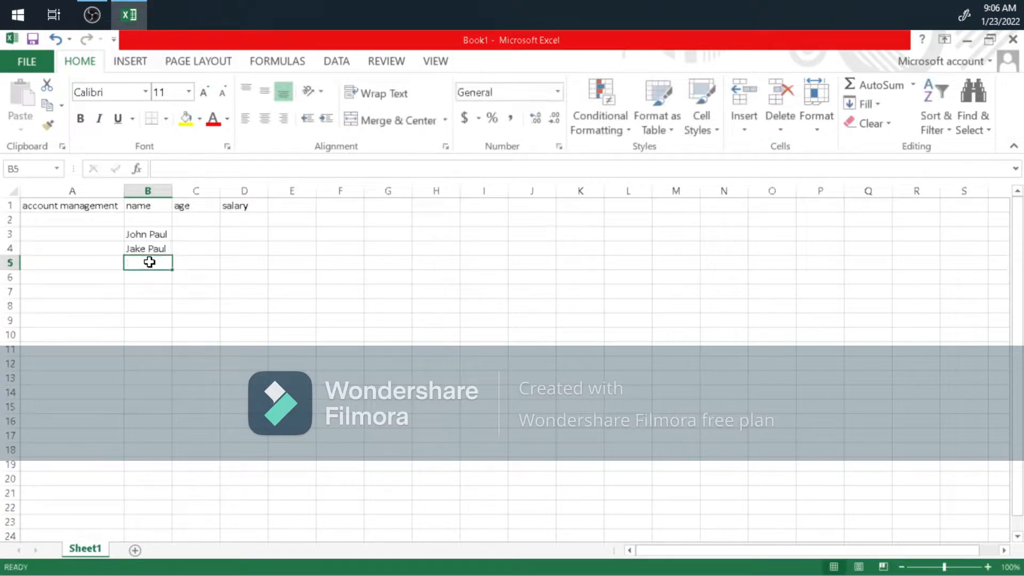
type("Felix")
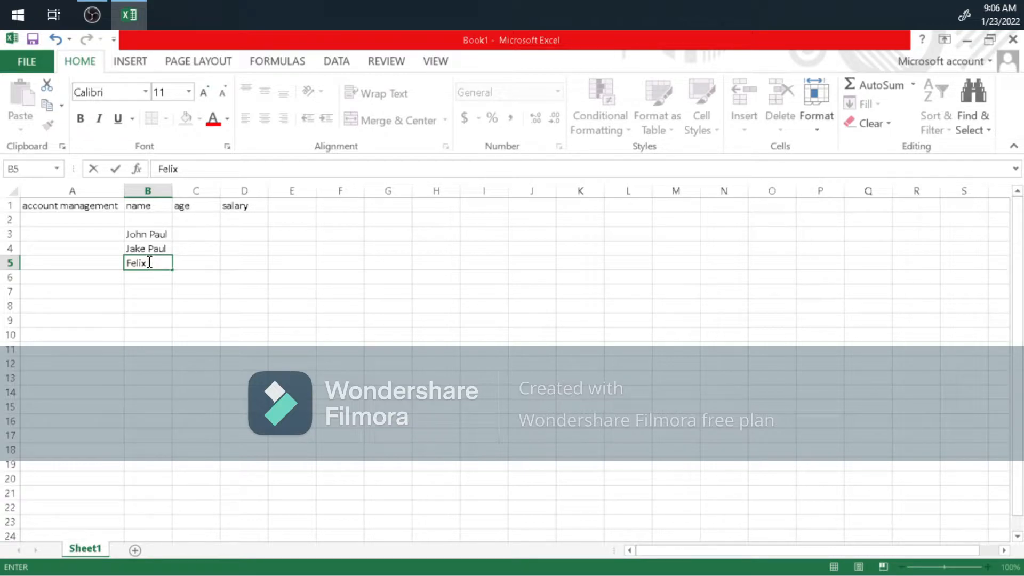
type("m")
key("BackSpace")
type("Morgan")
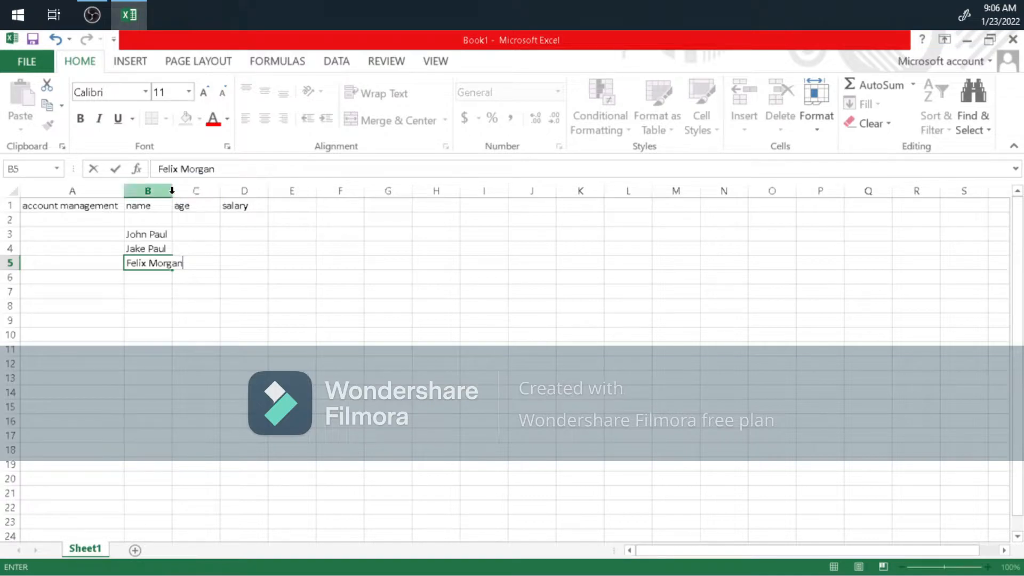
left_click(194, 231)
left_click_drag(172, 191, 196, 192)
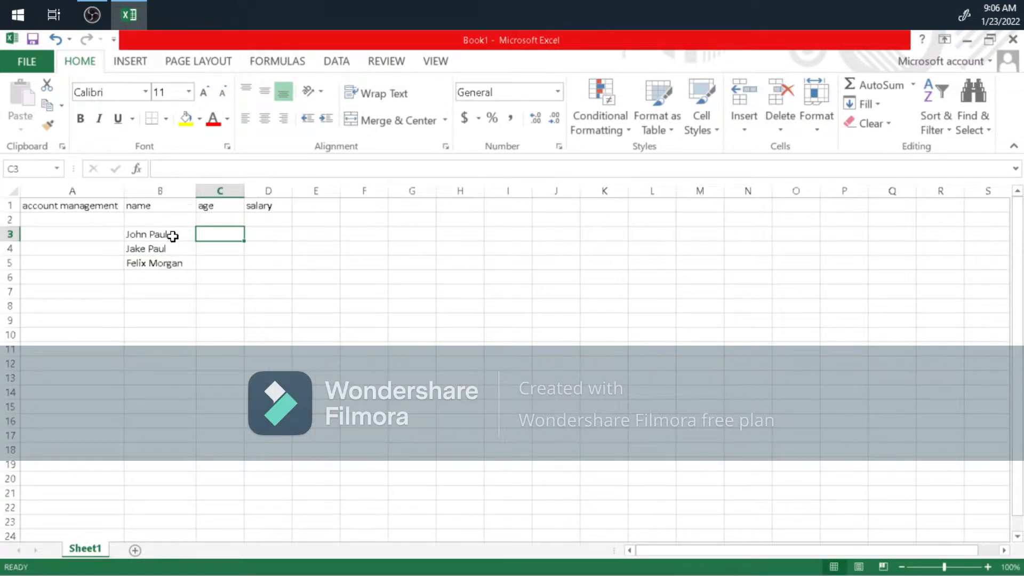
Step: Enter the fourth person's full name in cell B6
left_click(160, 277)
type("JANE")
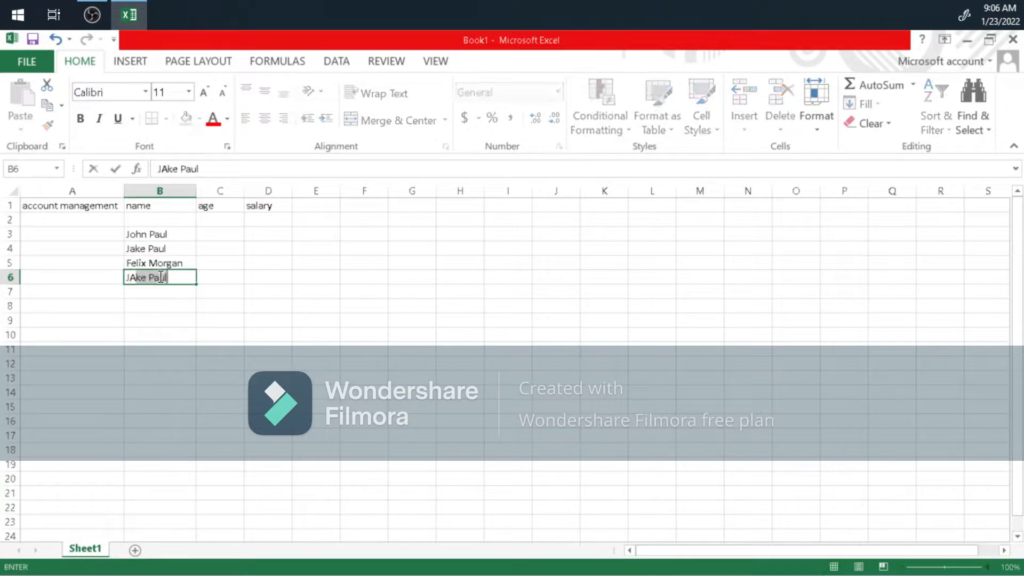
key("BackSpace")
key("BackSpace")
key("BackSpace")
key("BackSpace")
type("Jane")
type("Ashtley")
Step: Enter the fifth and sixth people's full names in cells B7 and B8
left_click(160, 288)
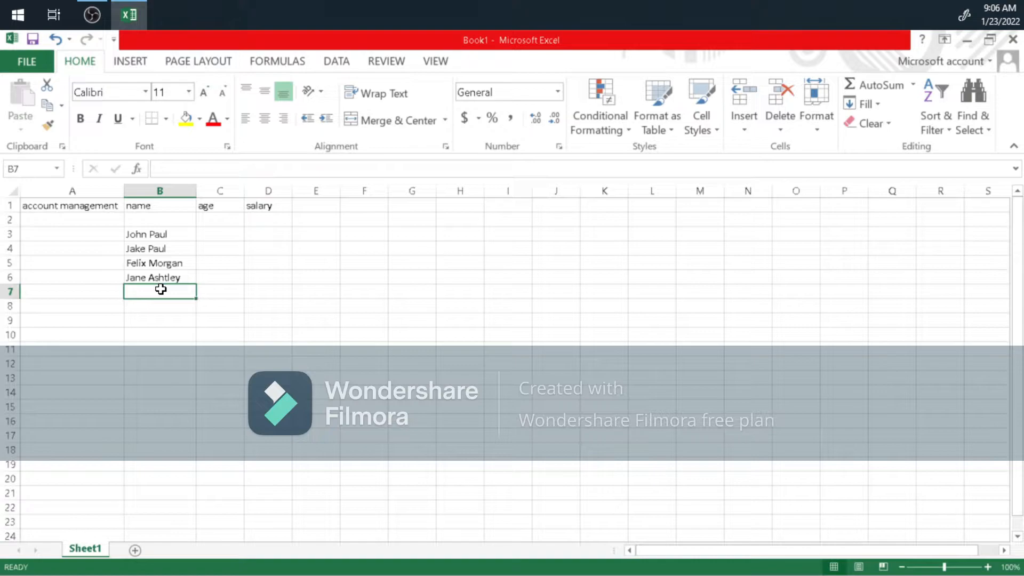
type("An")
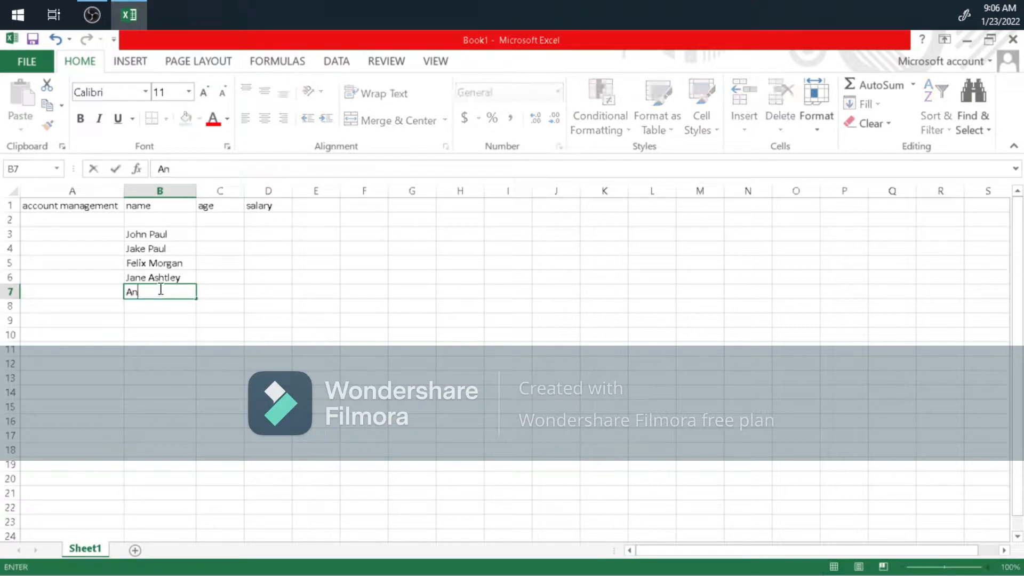
type("thoney PAU")
key("BackSpace")
key("BackSpace")
key("BackSpace")
type("Lee")
key("Return")
type("Bruce Anderson")
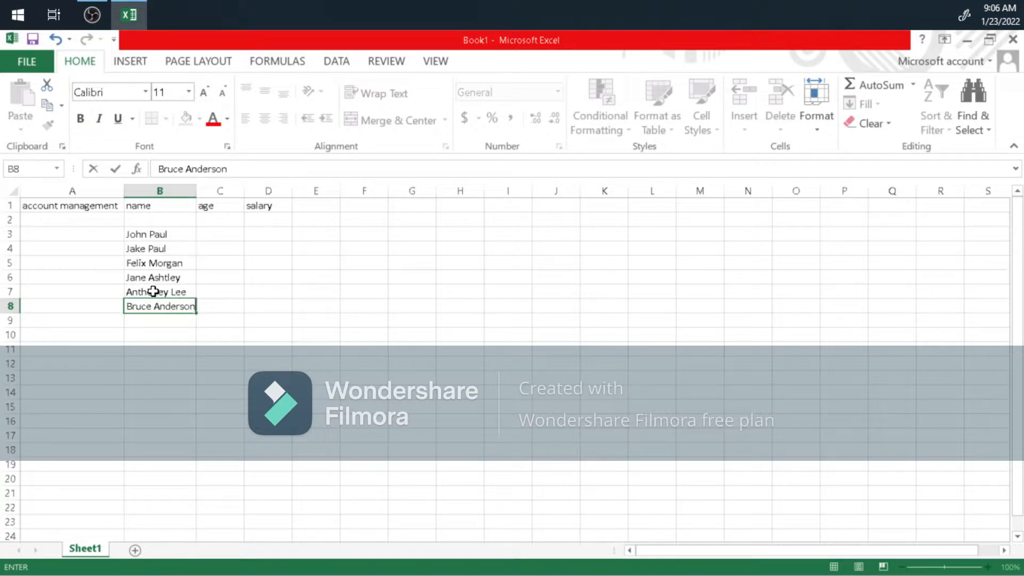
Step: Enter the seventh and eighth people's full names in cells B9 and B10
left_click(162, 315)
left_click(163, 324)
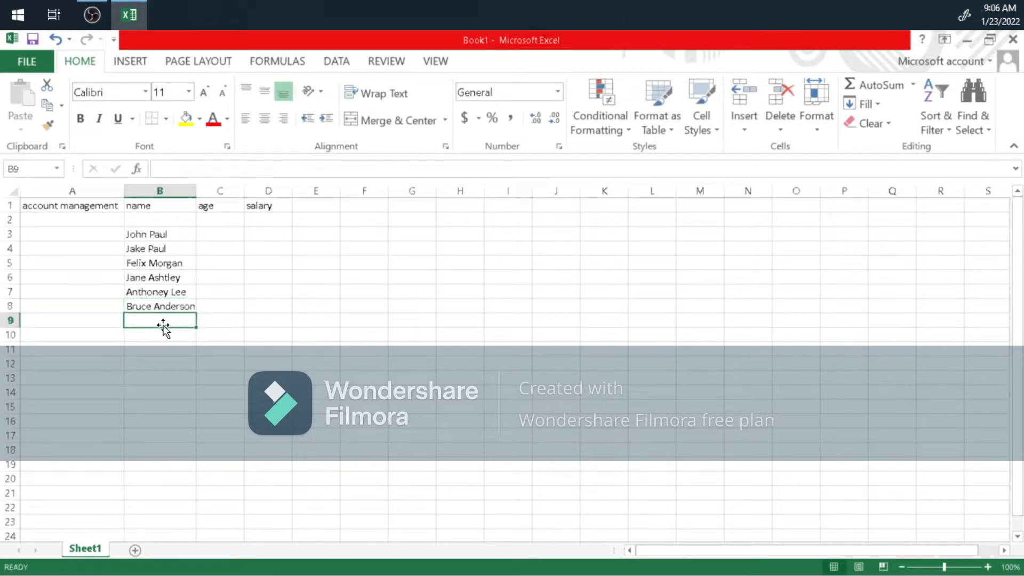
type("Jaden ")
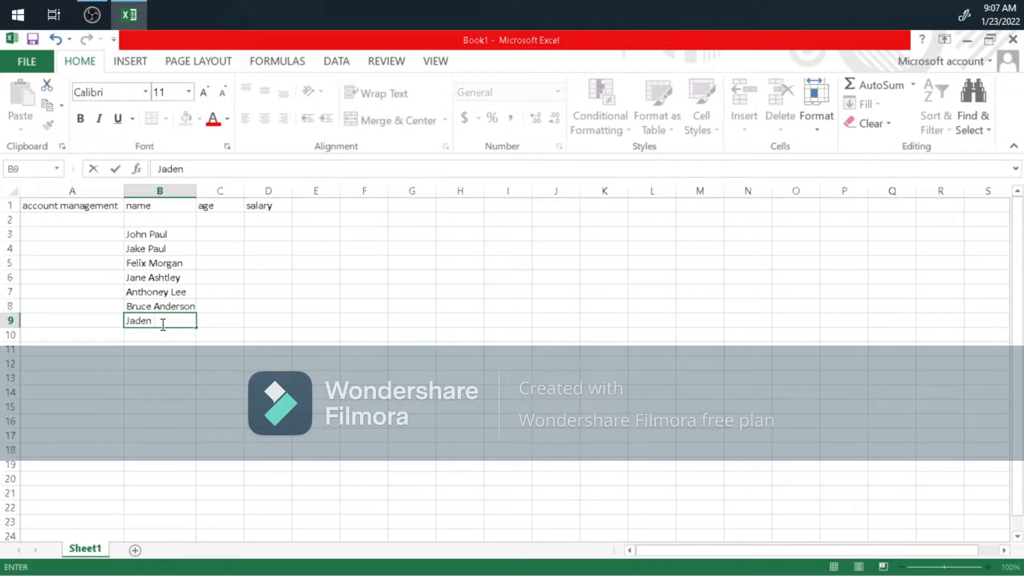
type("Hand")
left_click(187, 337)
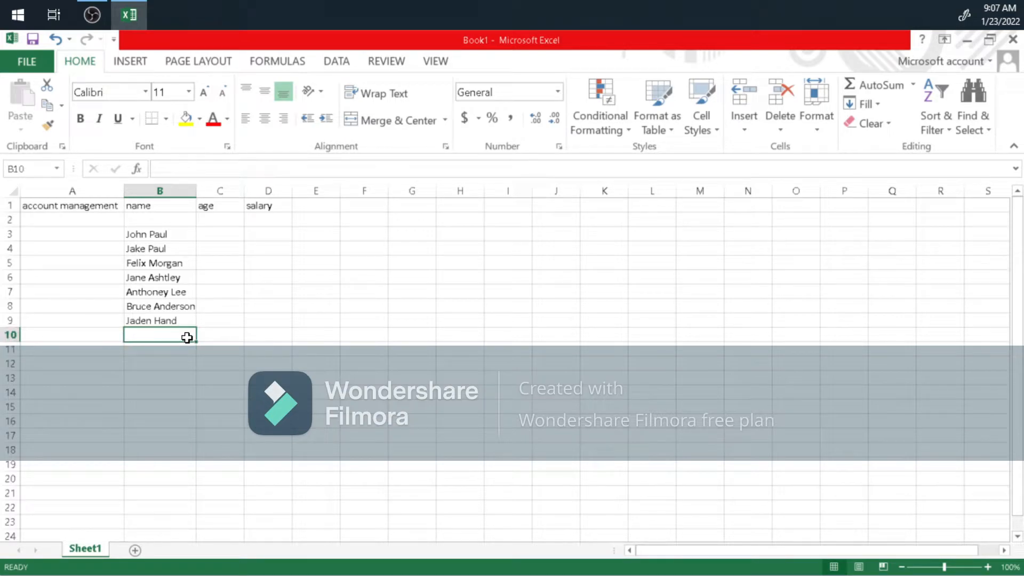
type("Gliese")
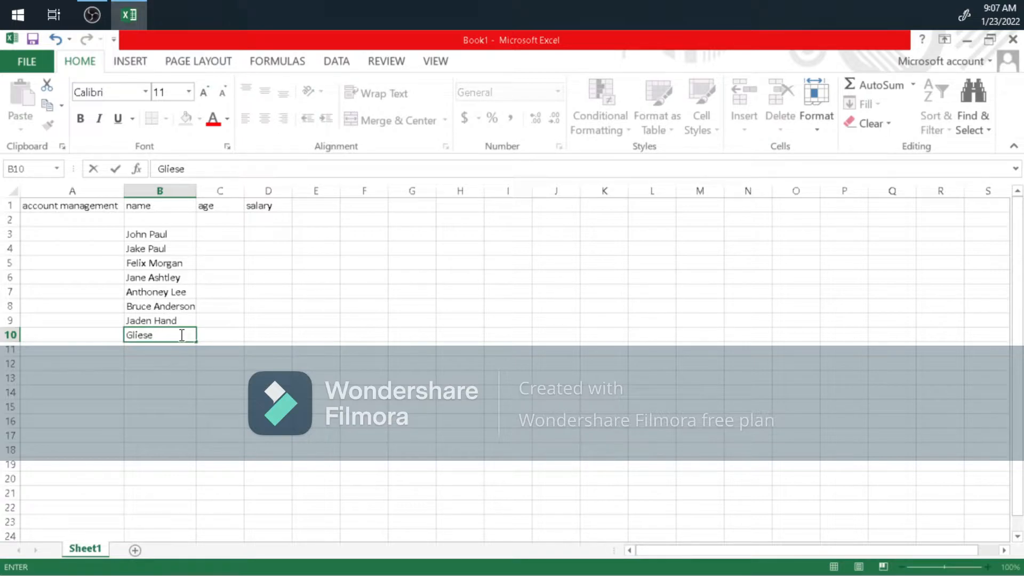
type(" Treveor")
Step: Enter the ages 26, 25, 28 and 22 for the first four people in cells C3 to C6
left_click(207, 232)
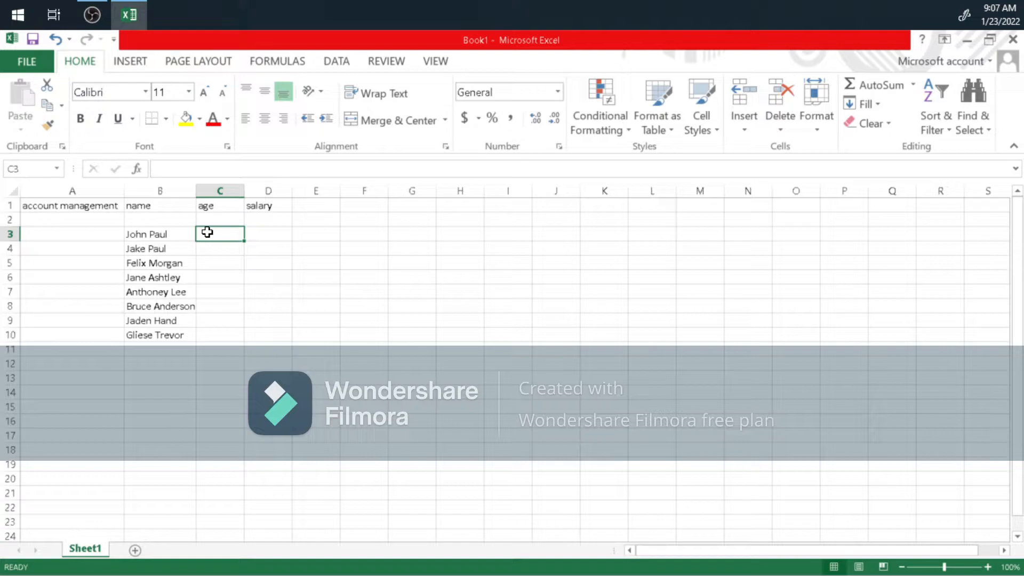
type("26")
left_click(226, 249)
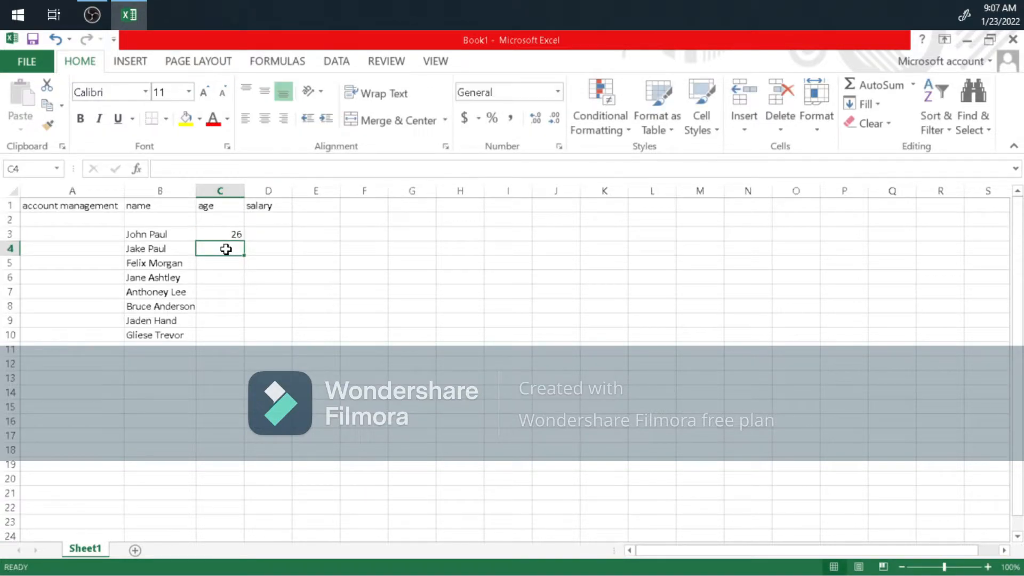
type("25")
left_click(231, 265)
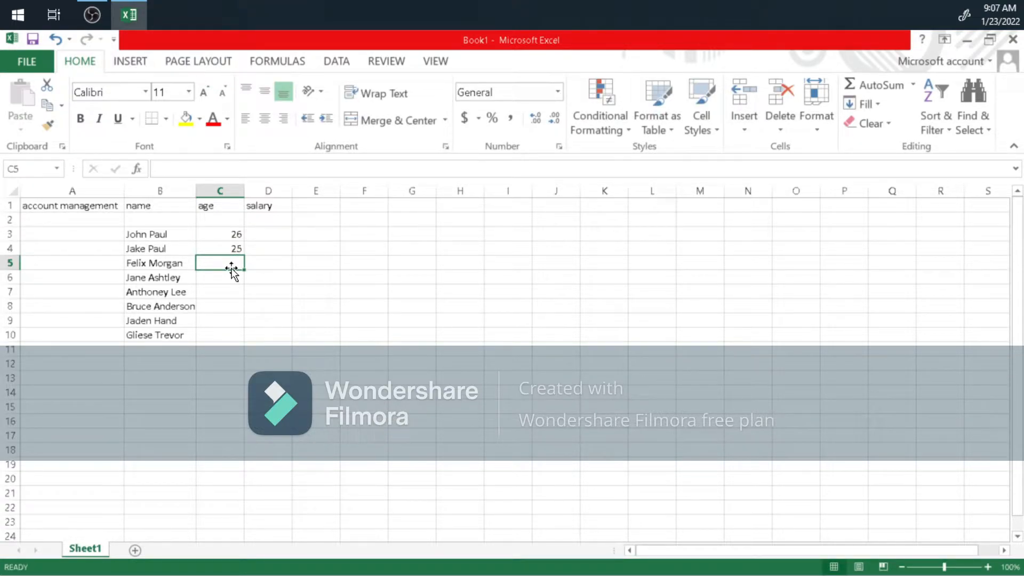
type("28")
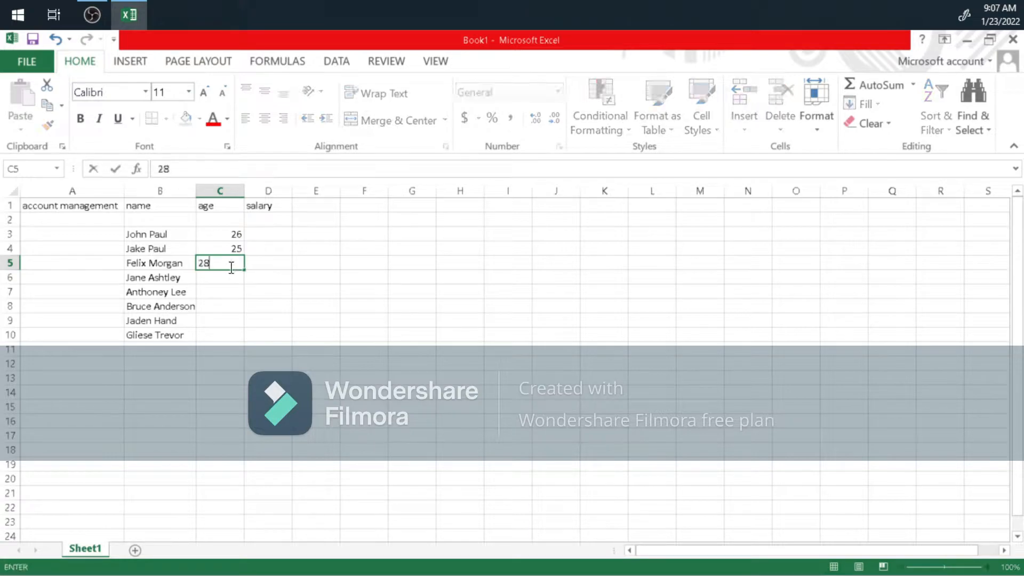
left_click(219, 277)
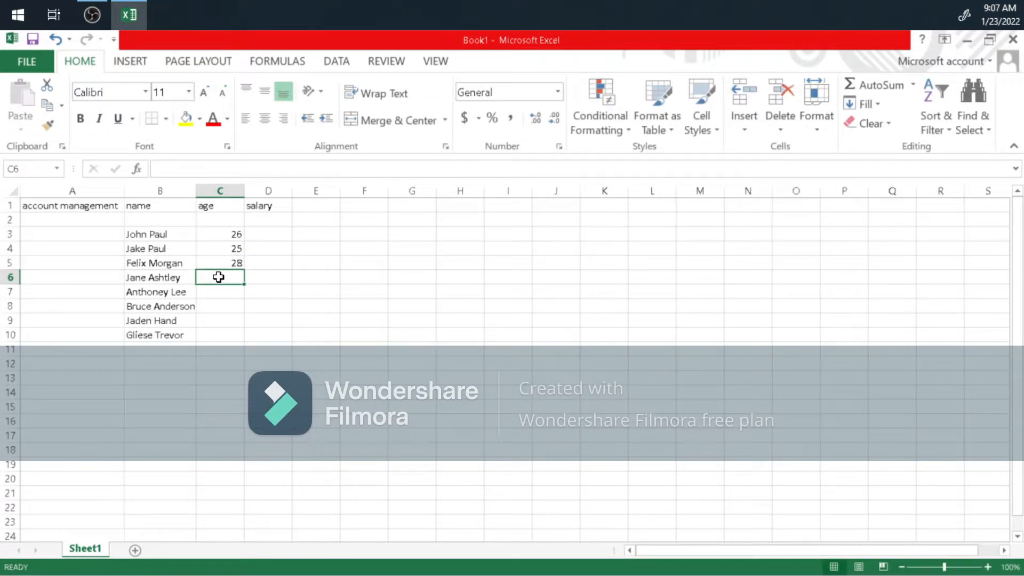
type("22")
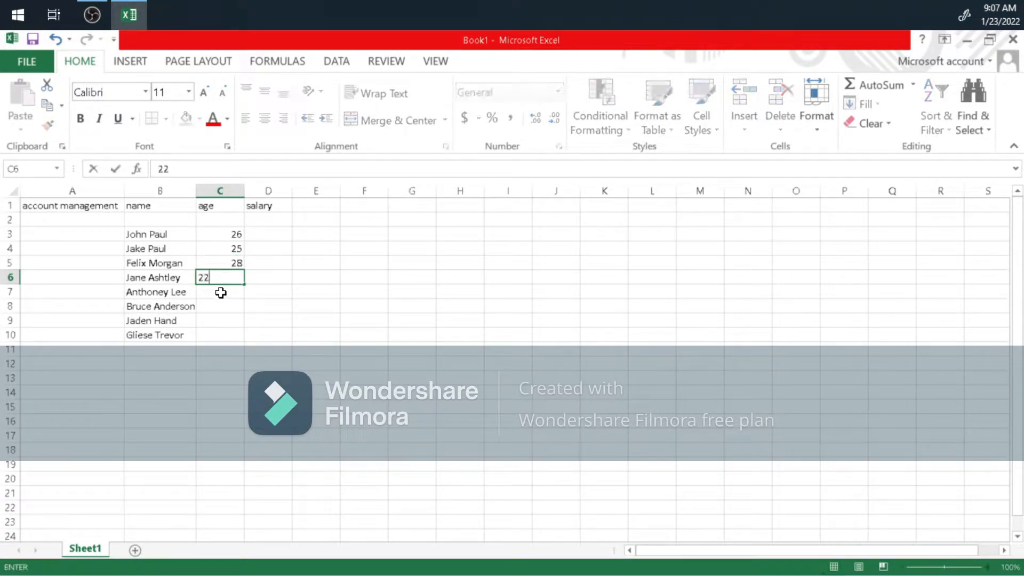
Step: Enter the ages 37, 35, 23 and 39 for the last four people in cells C7 to C10
left_click(210, 294)
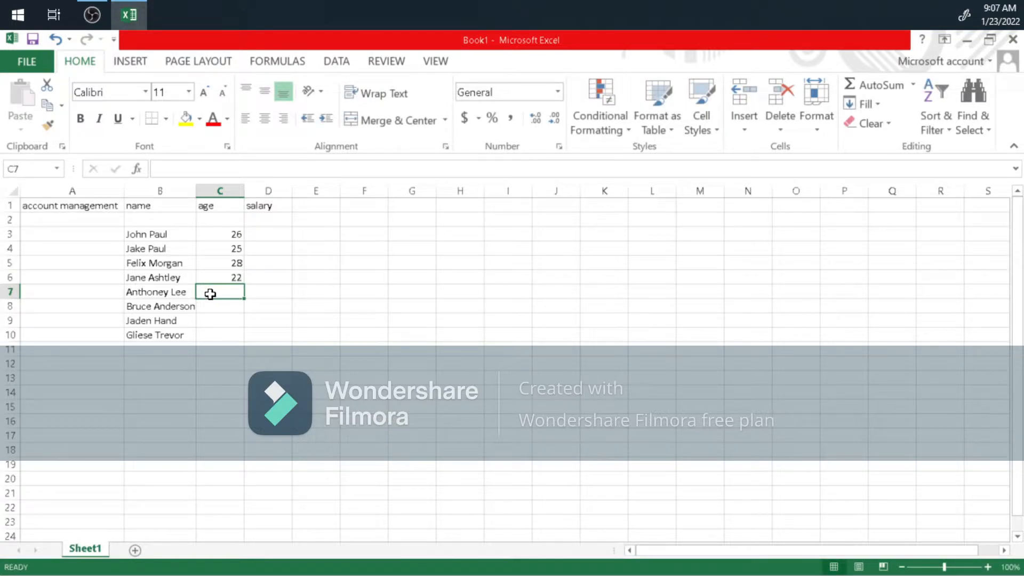
type("37")
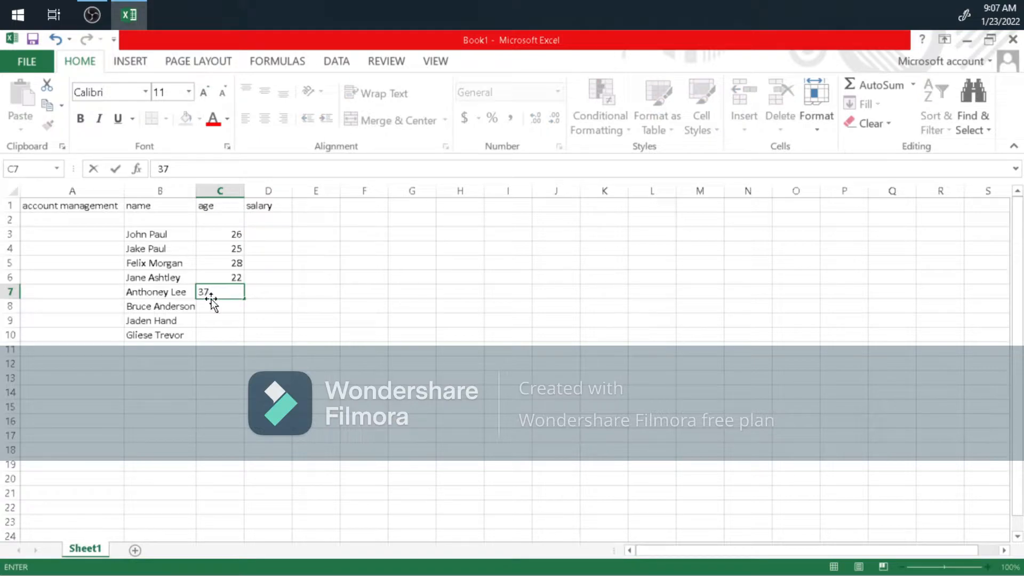
left_click(218, 304)
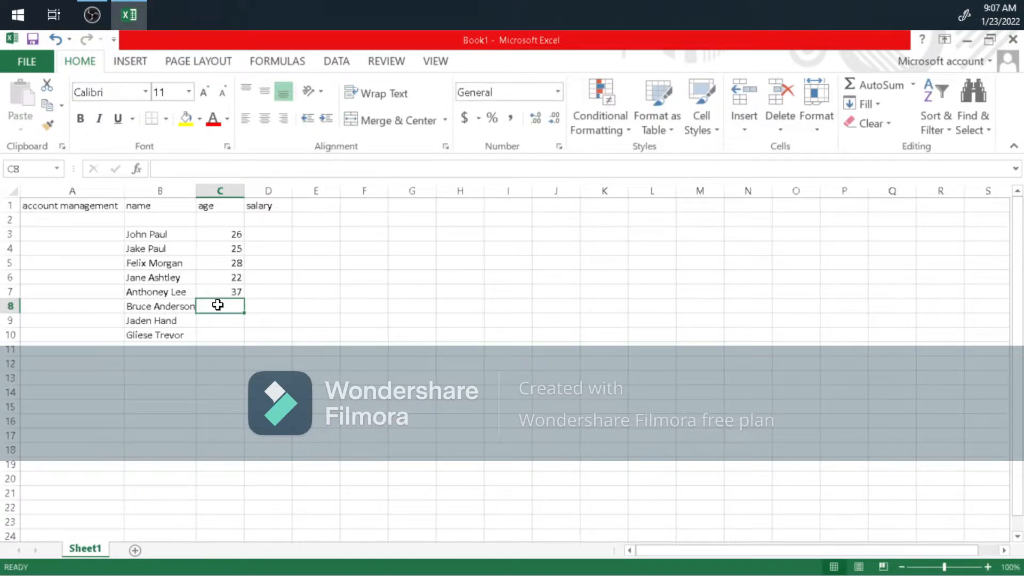
type("35")
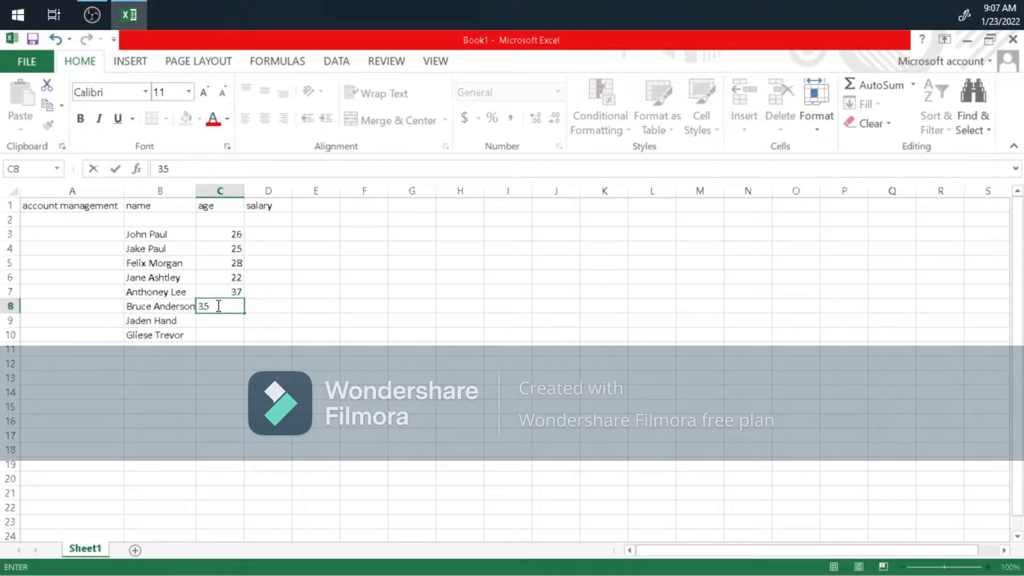
left_click(218, 320)
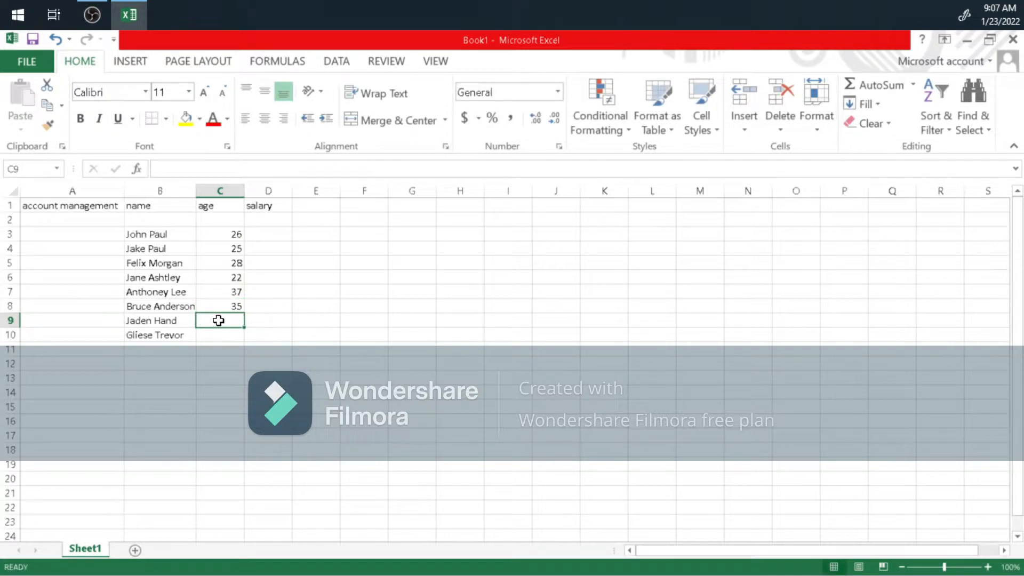
type("23")
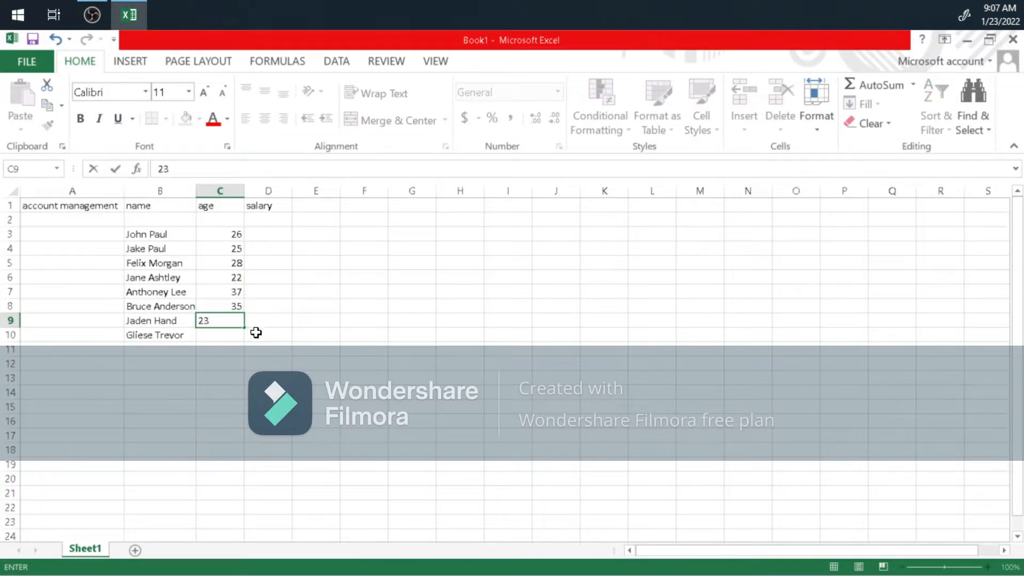
left_click(220, 335)
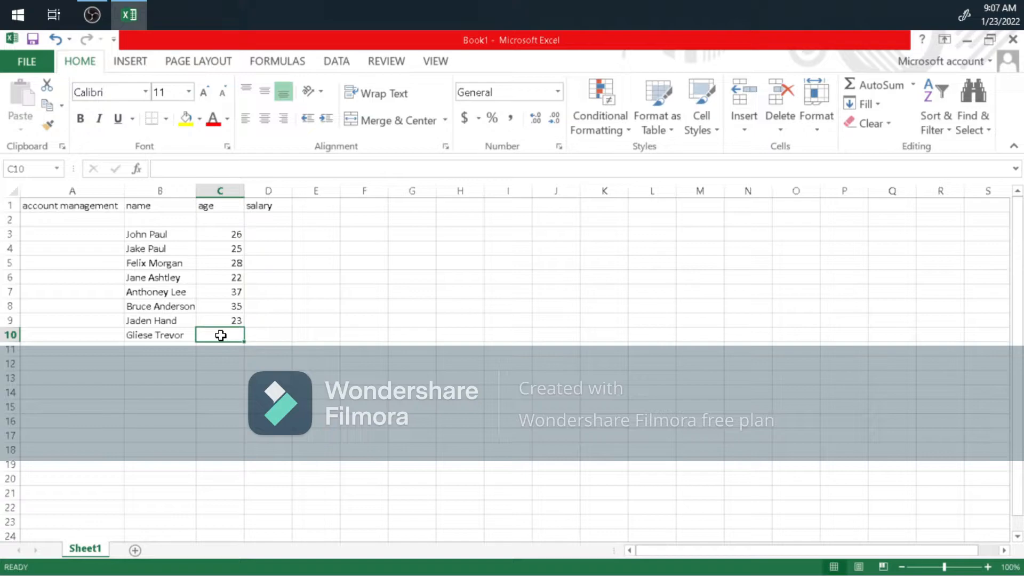
type("39")
left_click(264, 350)
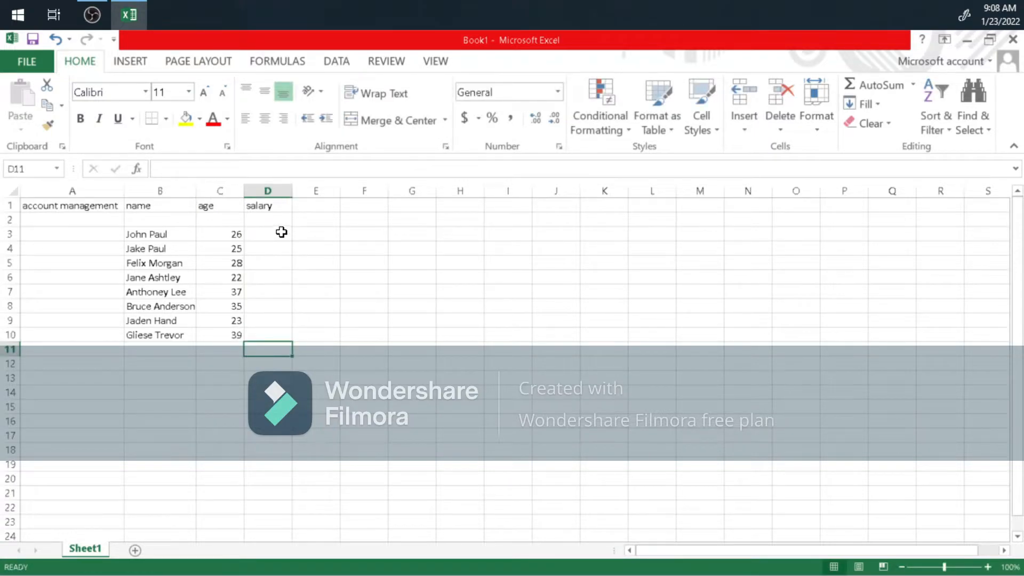
Step: Enter the salaries $15, $20 and $30 in cells D3 to D5, under the salary heading
left_click(281, 232)
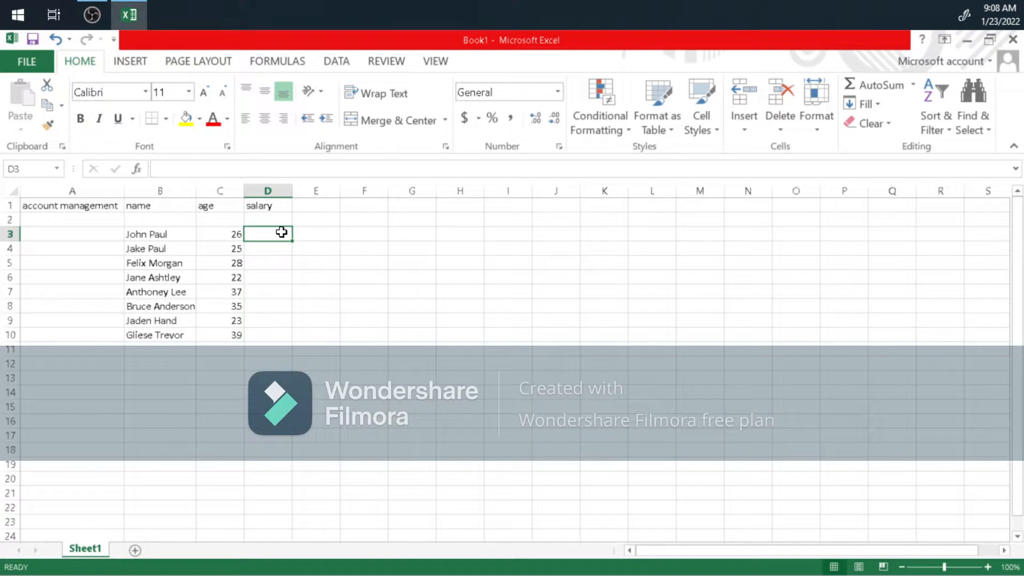
type("$5")
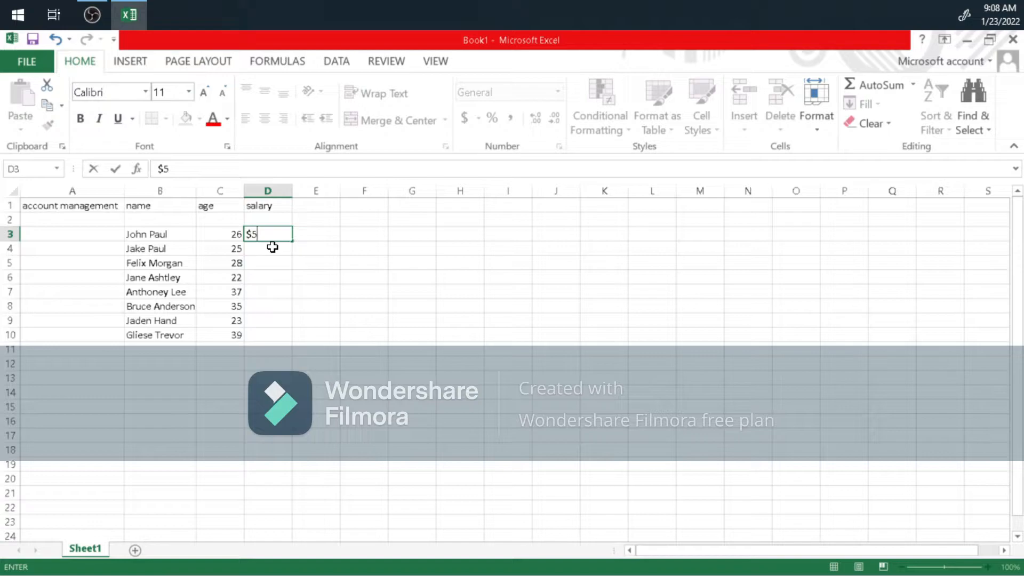
key("BackSpace")
type("15")
key("Return")
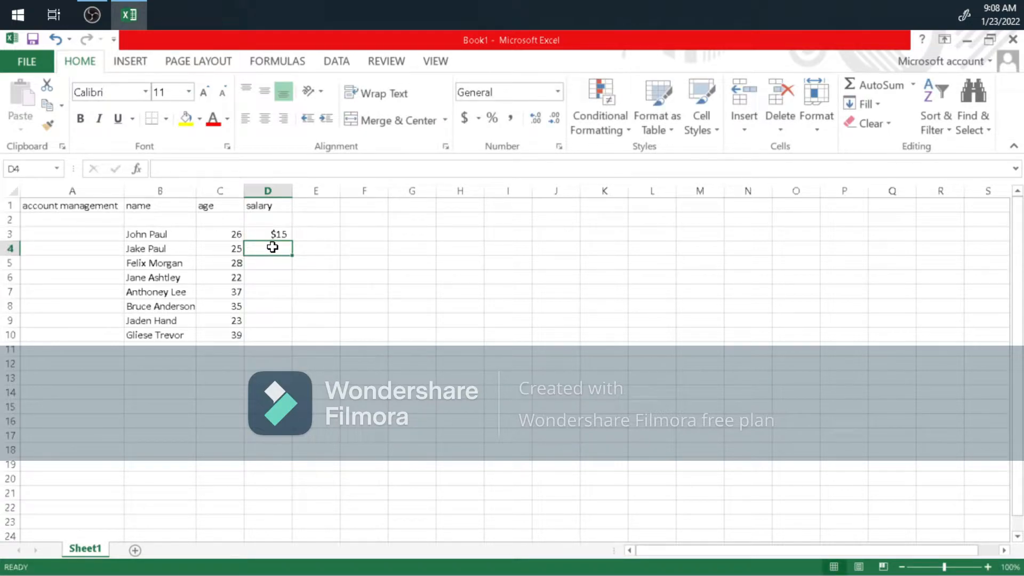
type("$")
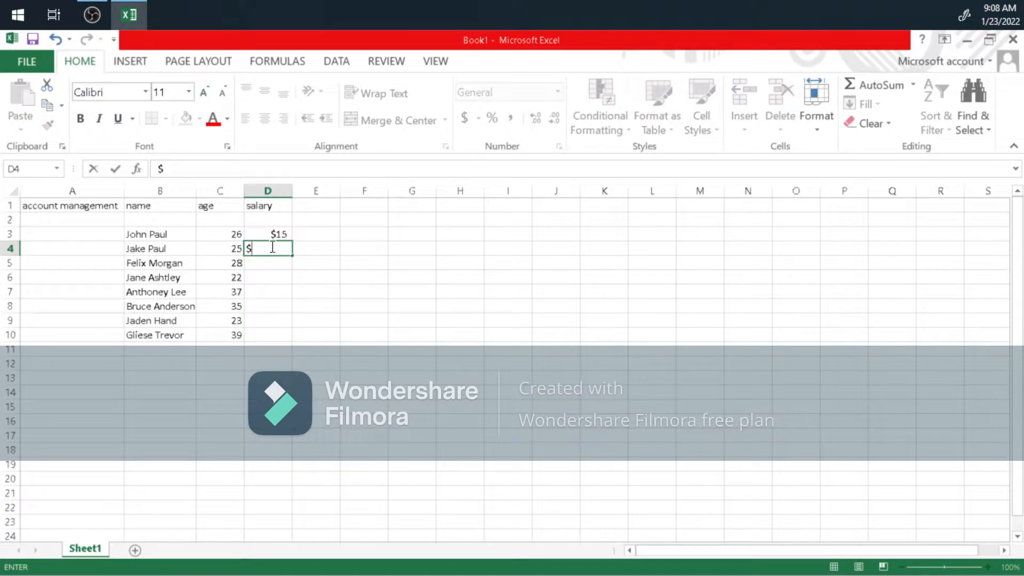
type("20")
left_click(270, 262)
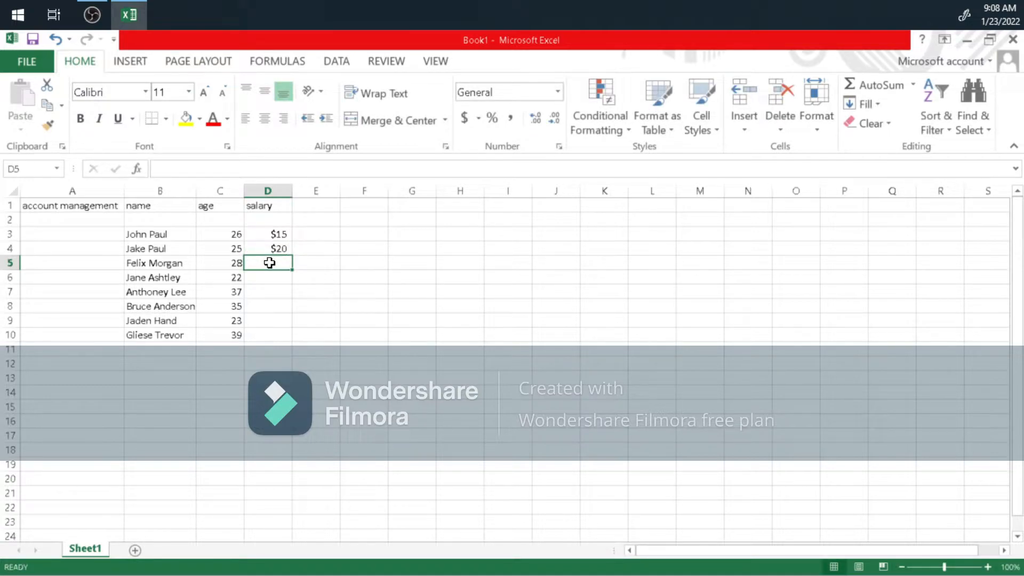
type("$30")
Step: Enter the salaries $13, $18 and $25 in cells D6 to D8
left_click(263, 273)
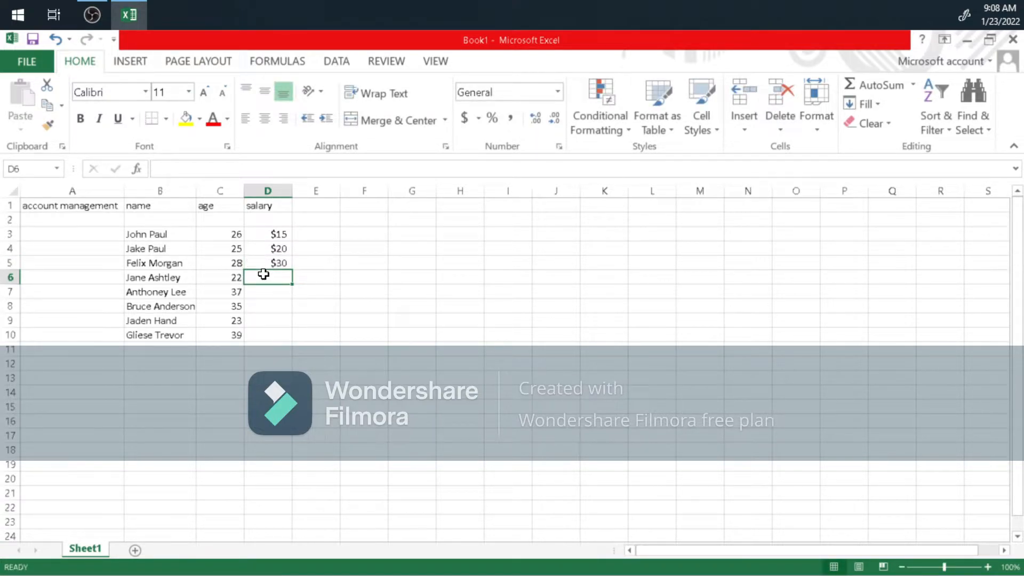
type("$13")
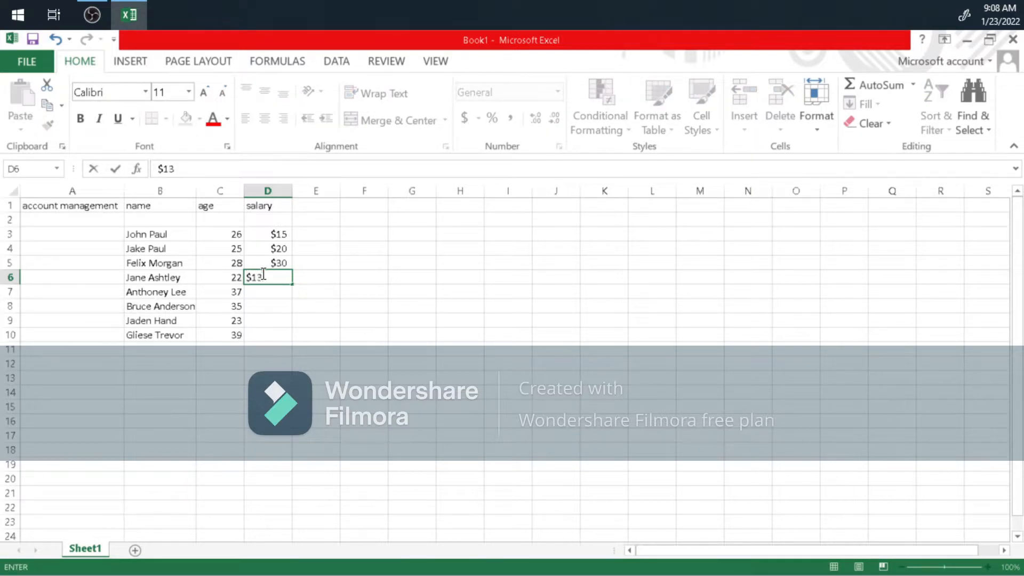
left_click(264, 292)
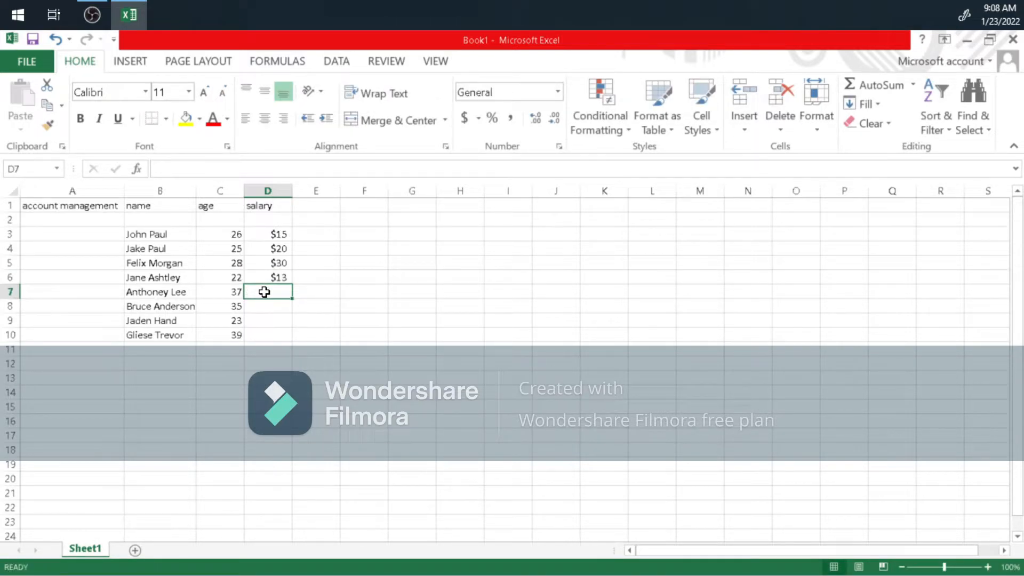
type("$18")
left_click(250, 305)
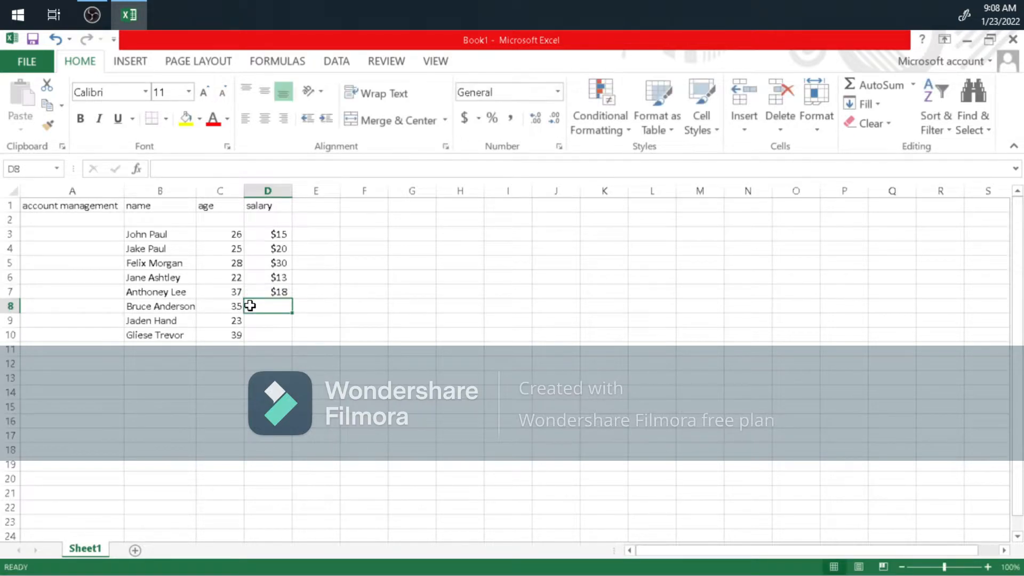
type("$")
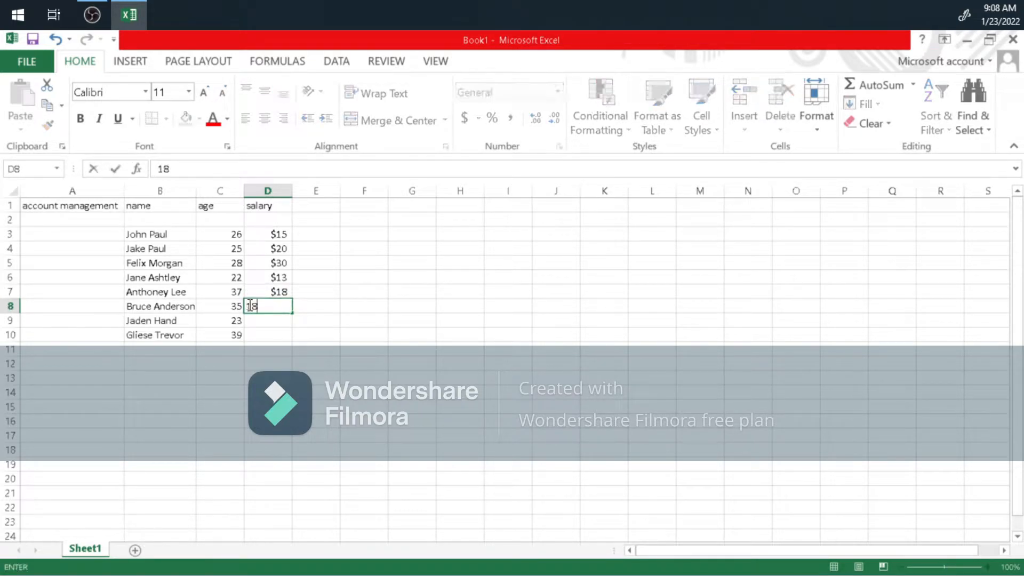
key("BackSpace")
type("$25")
key("ctrl+Return")
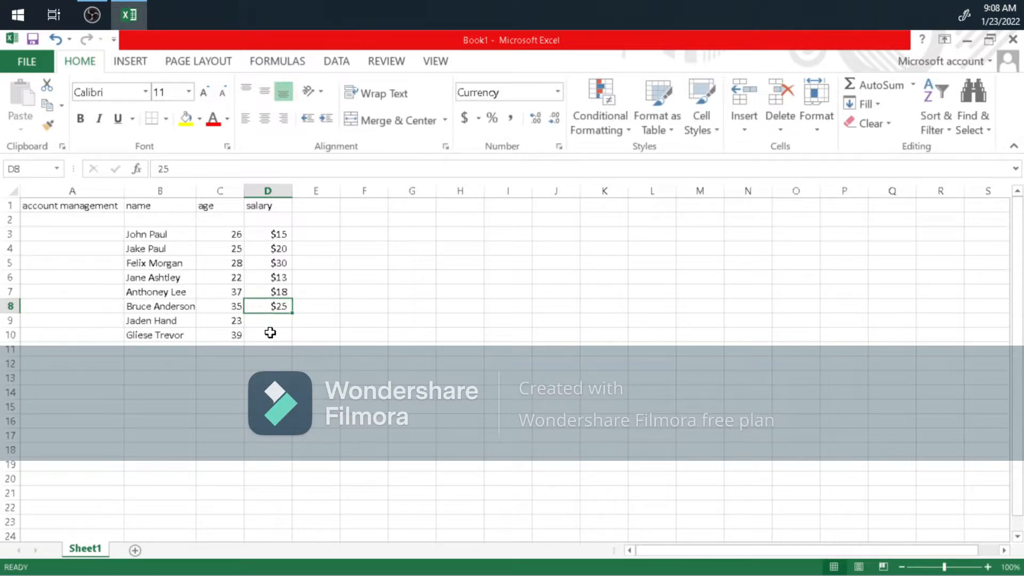
Step: Enter the salaries $18 and $12 for the last two people in cells D9 and D10
left_click(268, 335)
left_click(267, 319)
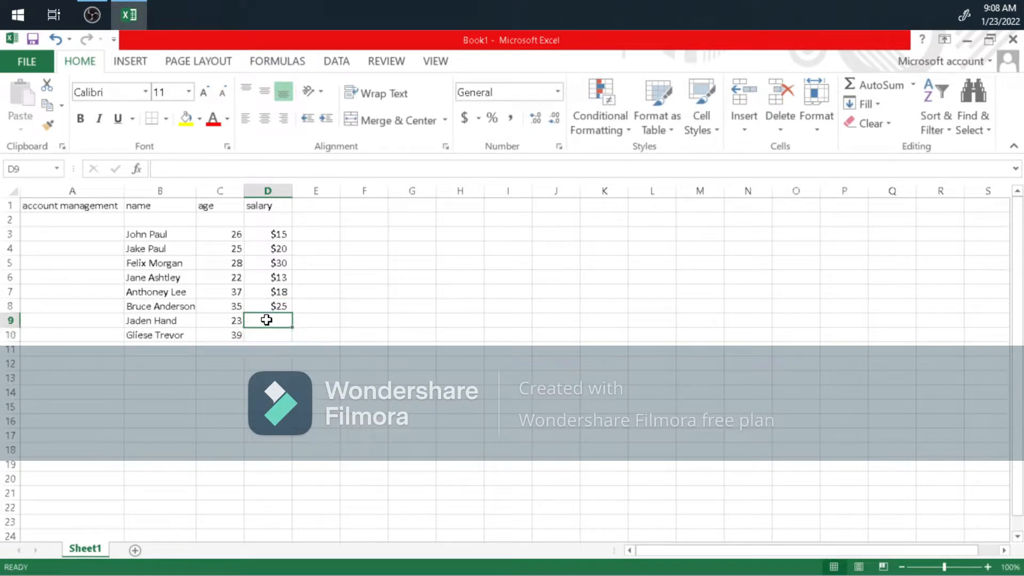
type("$")
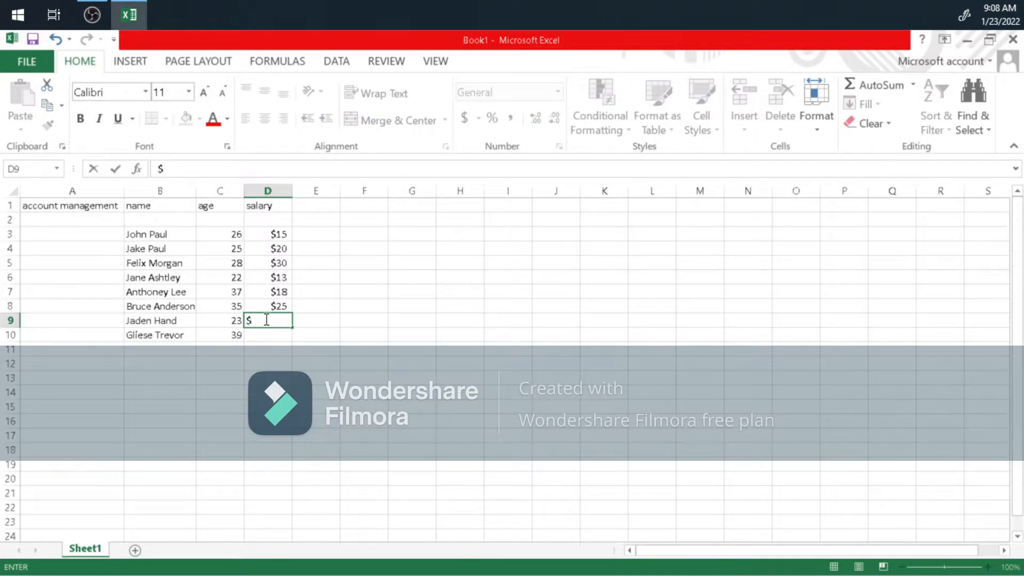
type("18")
left_click(271, 332)
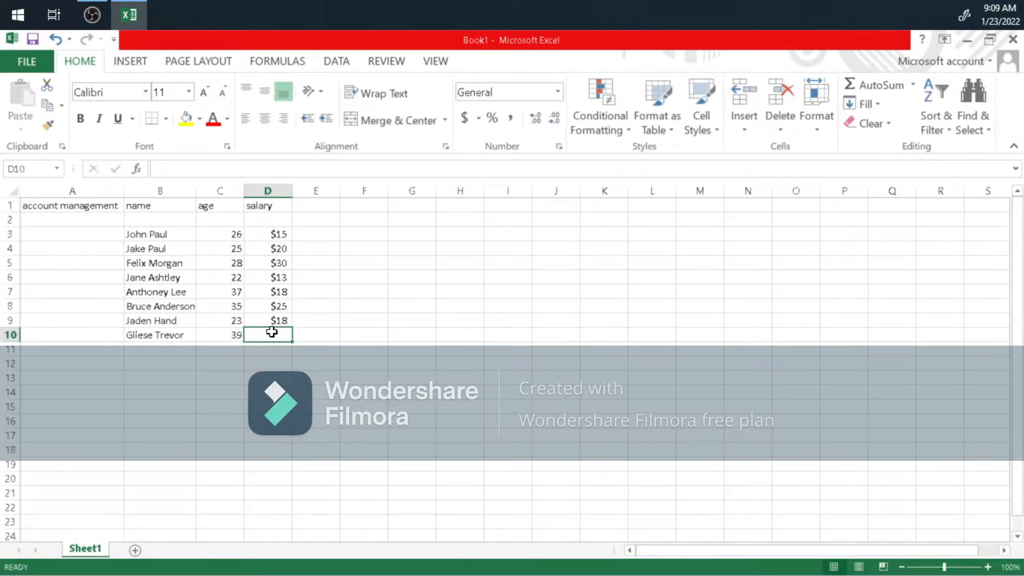
type("$12")
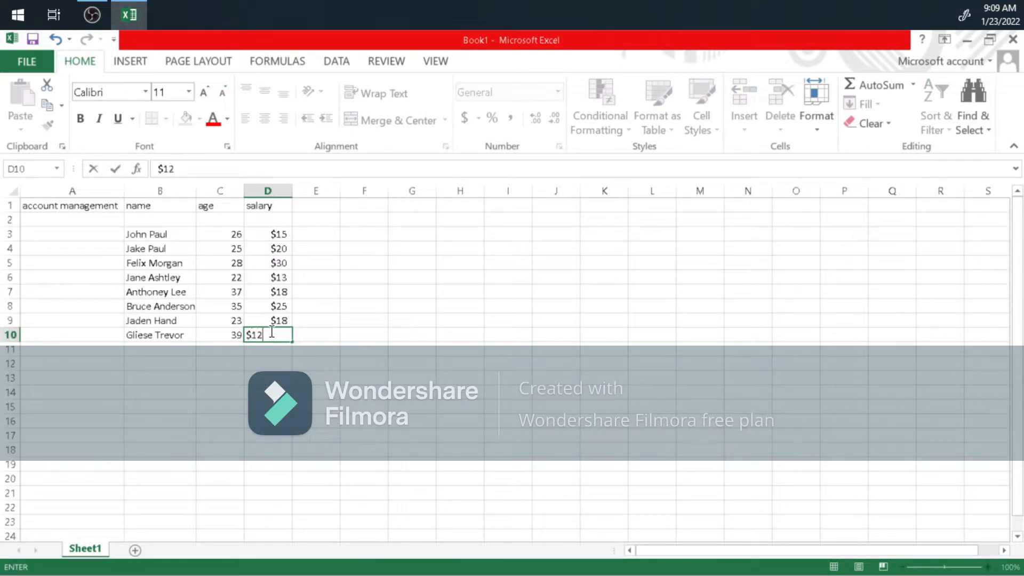
left_click(343, 366)
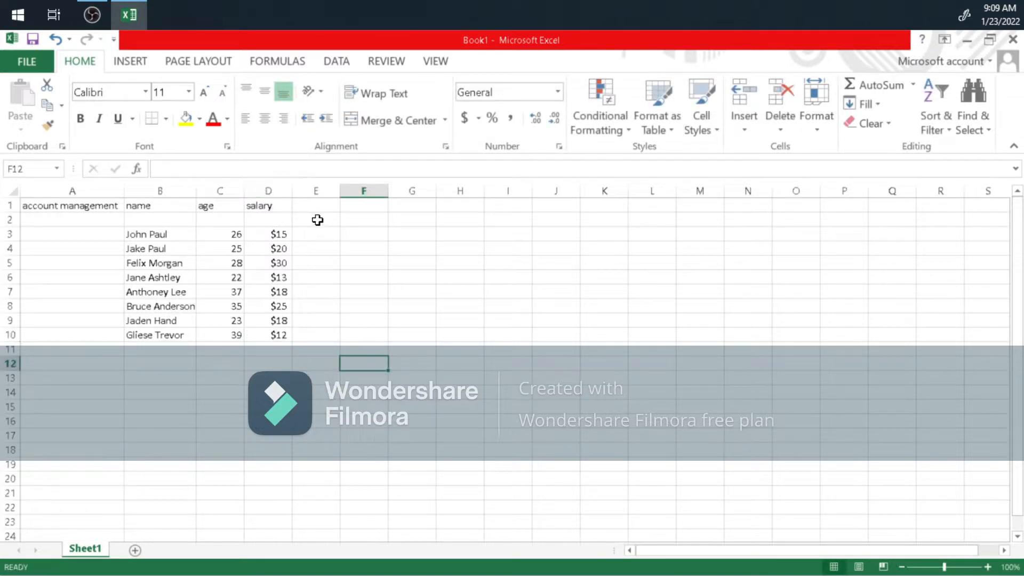
Step: Add the heading "number of hours worked" in cell E1 and widen column E to fit it
left_click(324, 202)
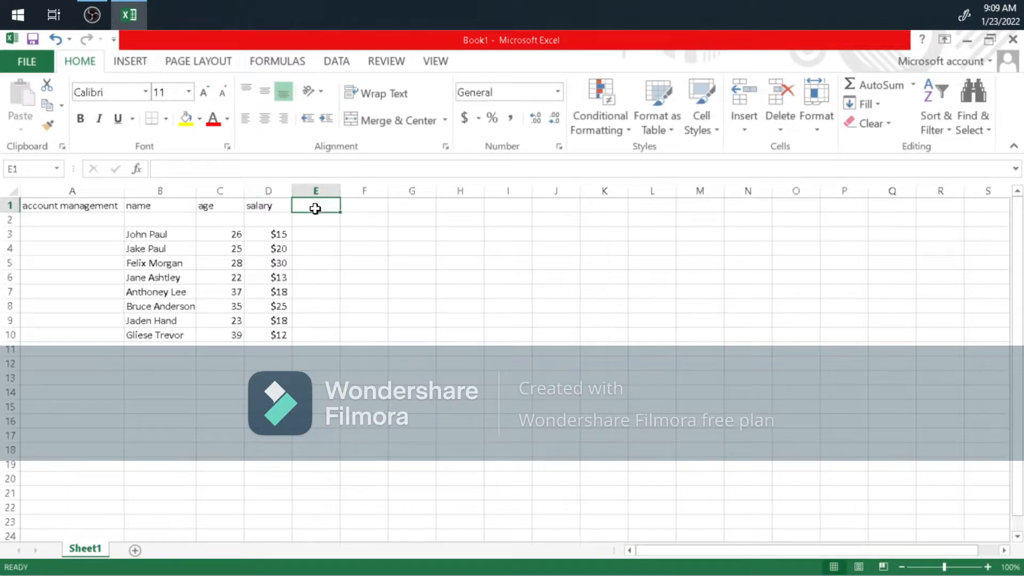
type("num")
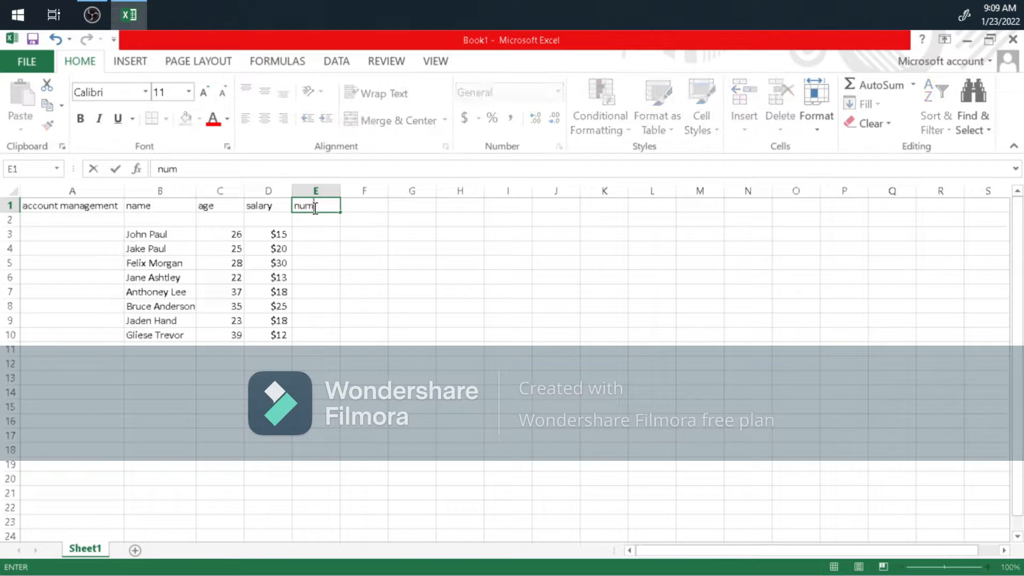
type("ber of hours worked")
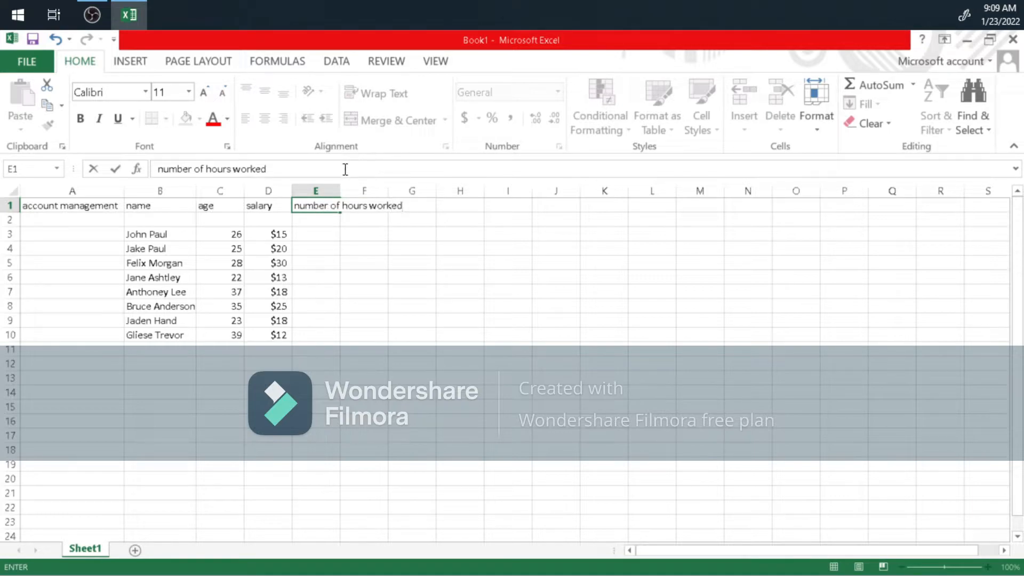
left_click(338, 221)
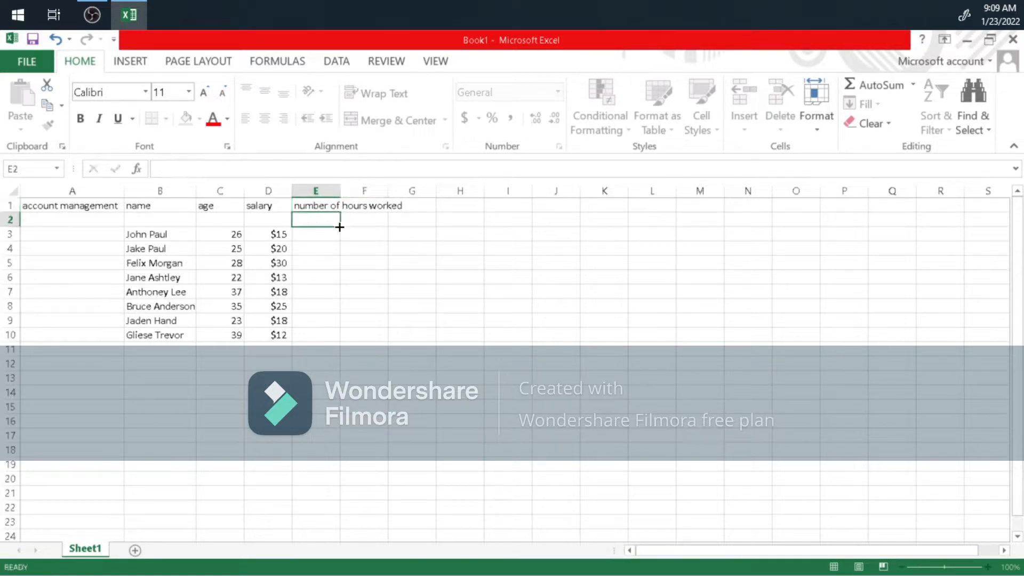
left_click_drag(341, 192, 408, 191)
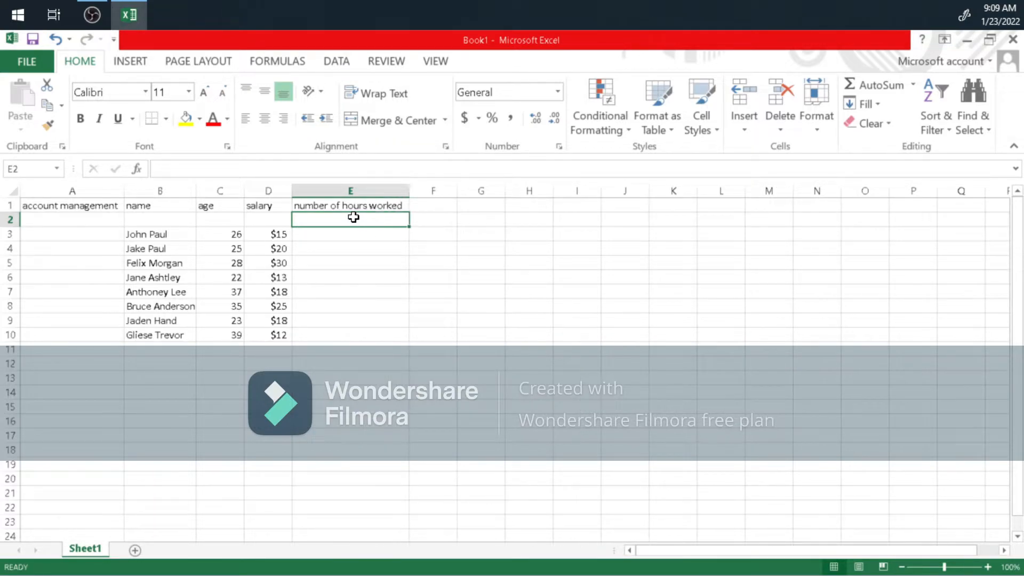
Step: Enter the hours worked 20, 25, 32 and 18 for the first four people in cells E3 to E6
left_click(344, 232)
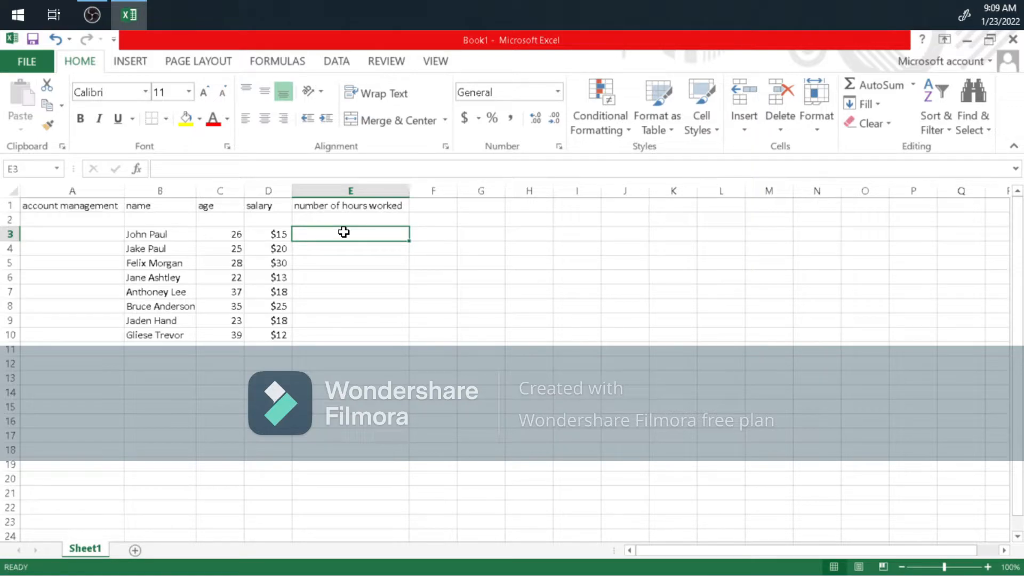
type("20")
left_click(332, 249)
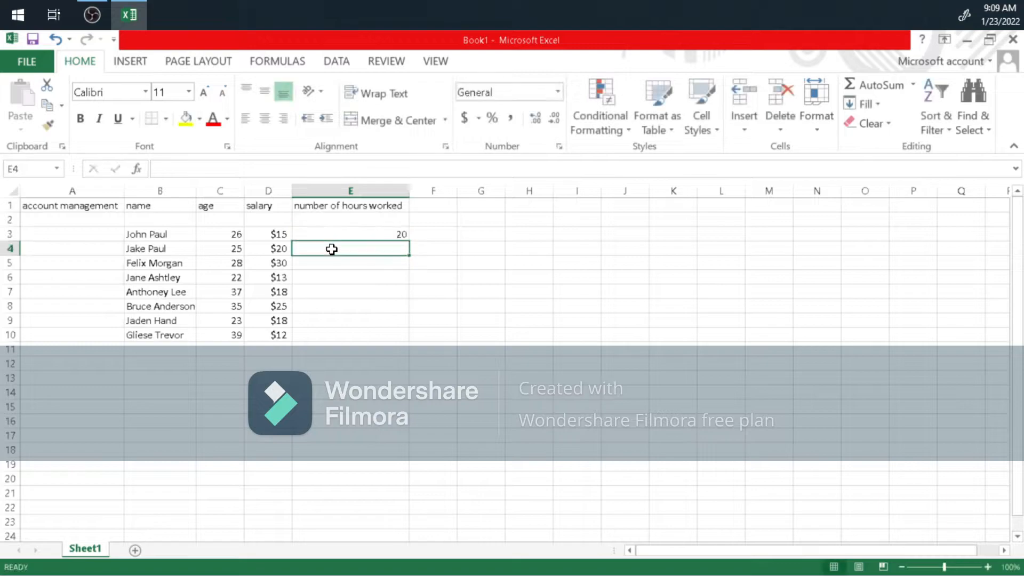
type("25")
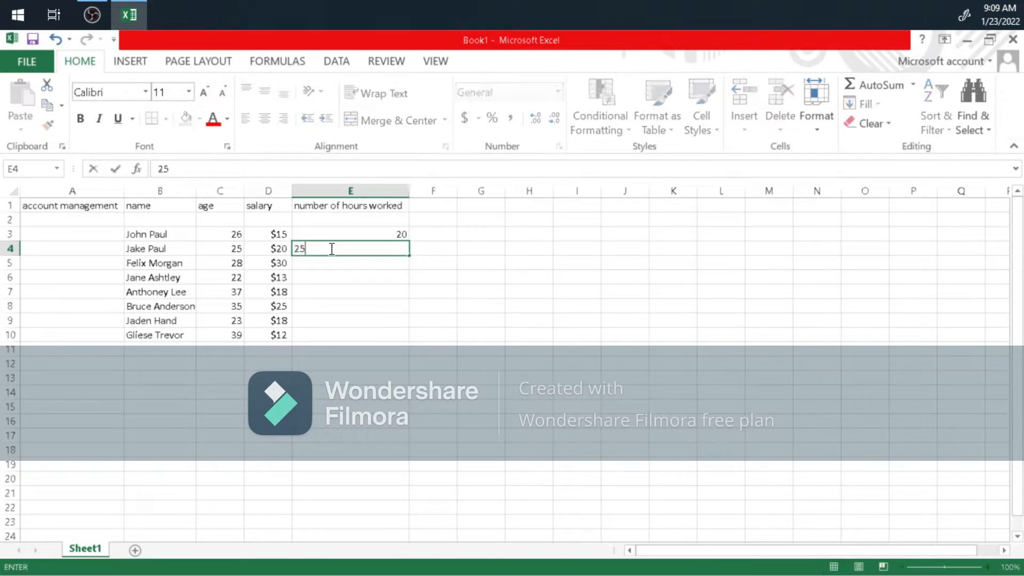
left_click(329, 263)
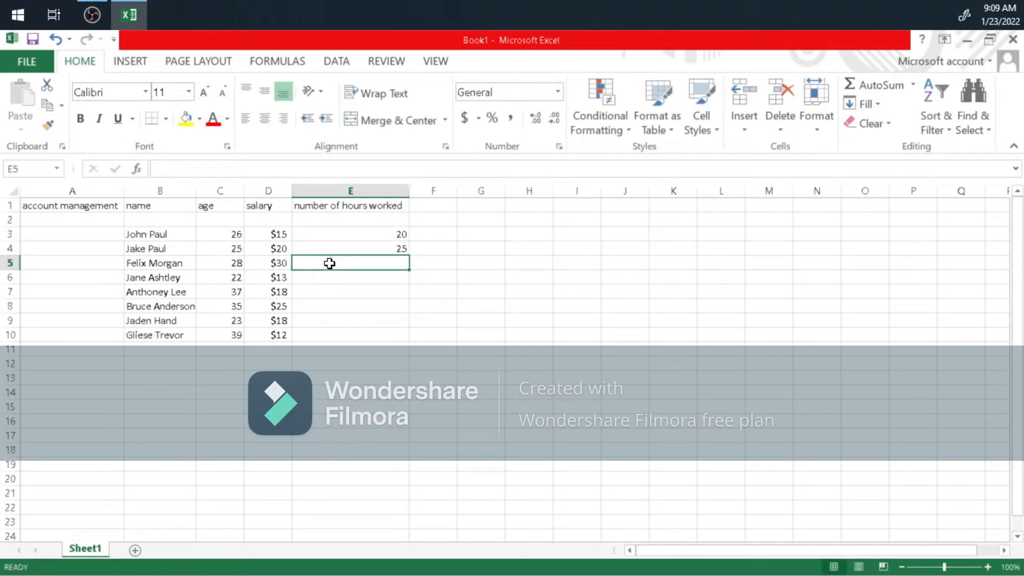
type("32")
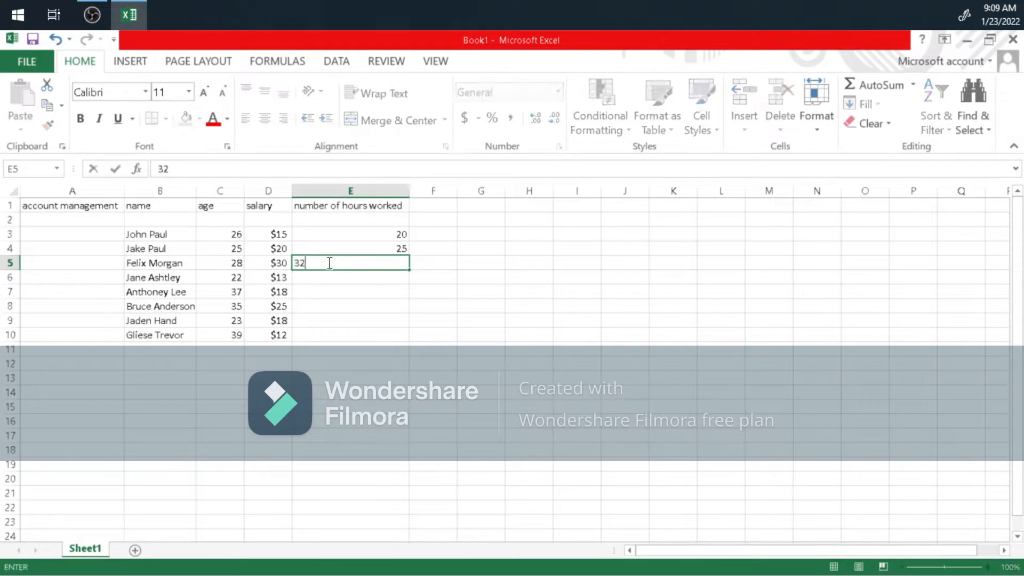
left_click(334, 280)
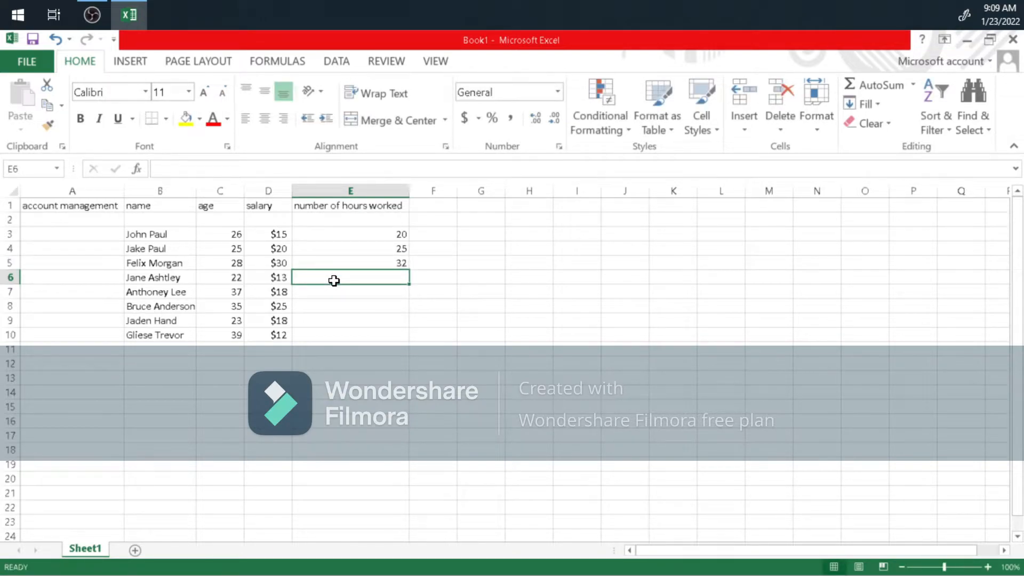
type("18")
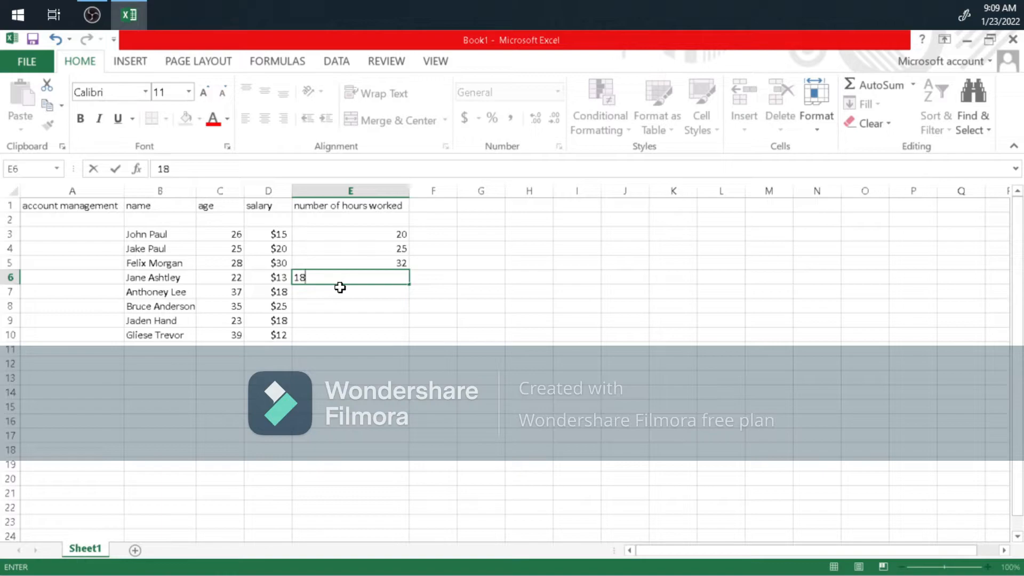
Step: Enter the hours worked 23 and 30 in cells E7 and E8
left_click(357, 300)
left_click(370, 291)
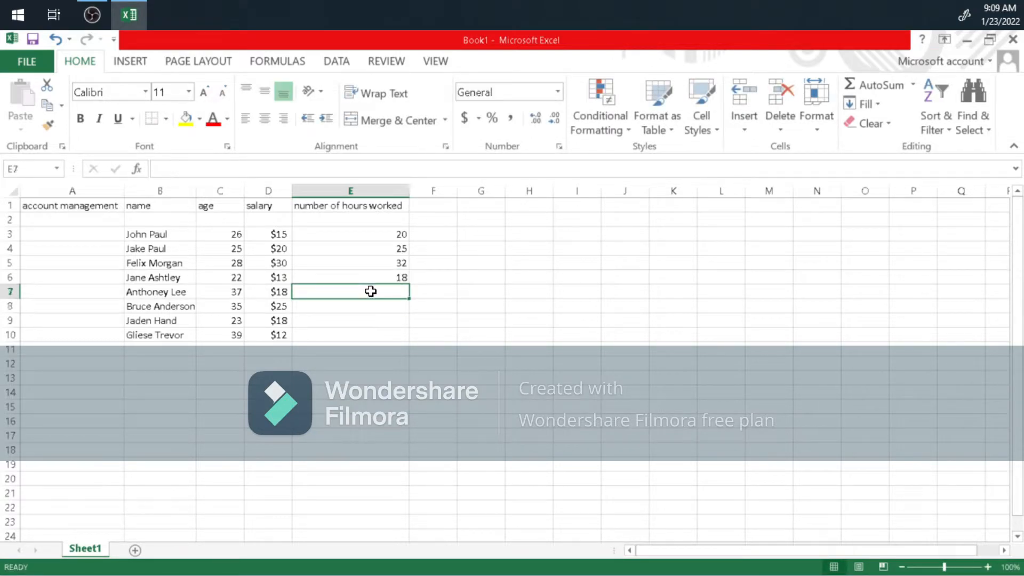
type("43")
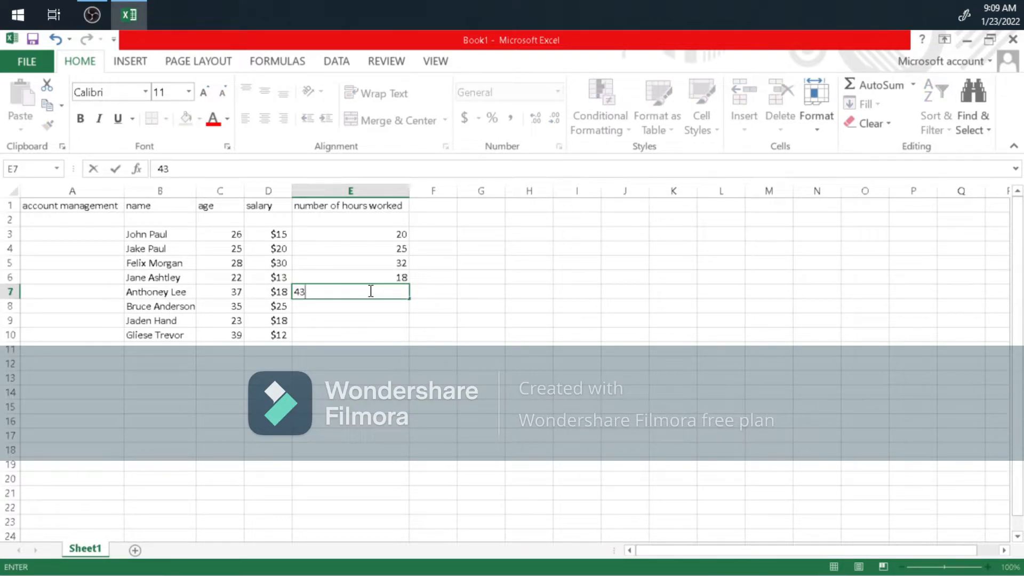
key("BackSpace")
key("BackSpace")
type("23")
key("Return")
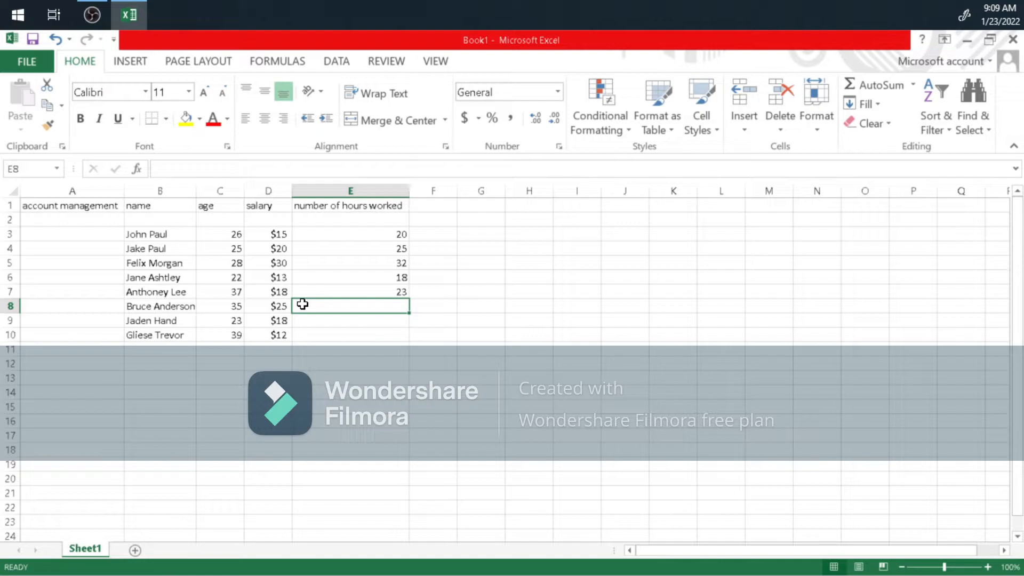
type("30")
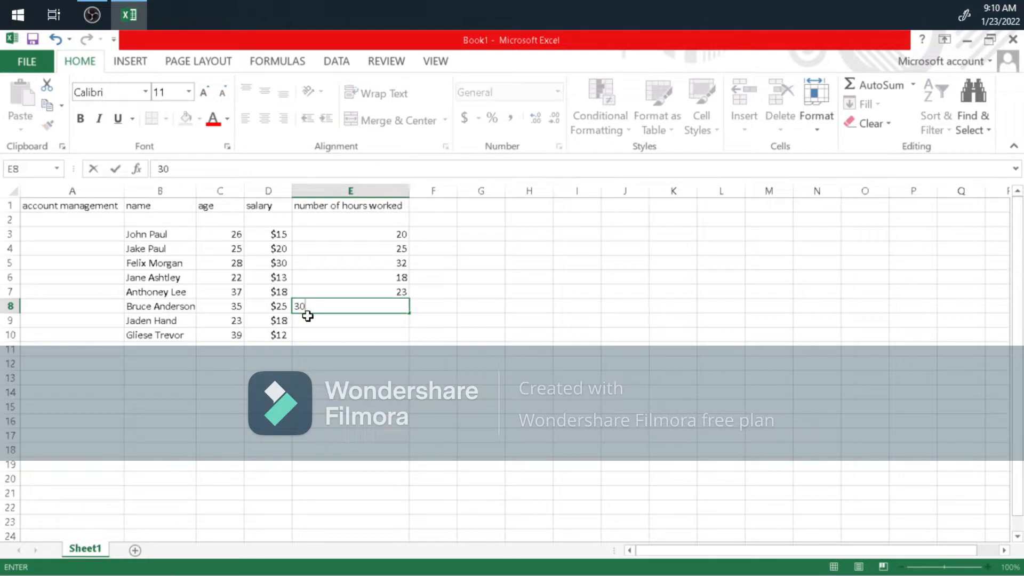
key("Return")
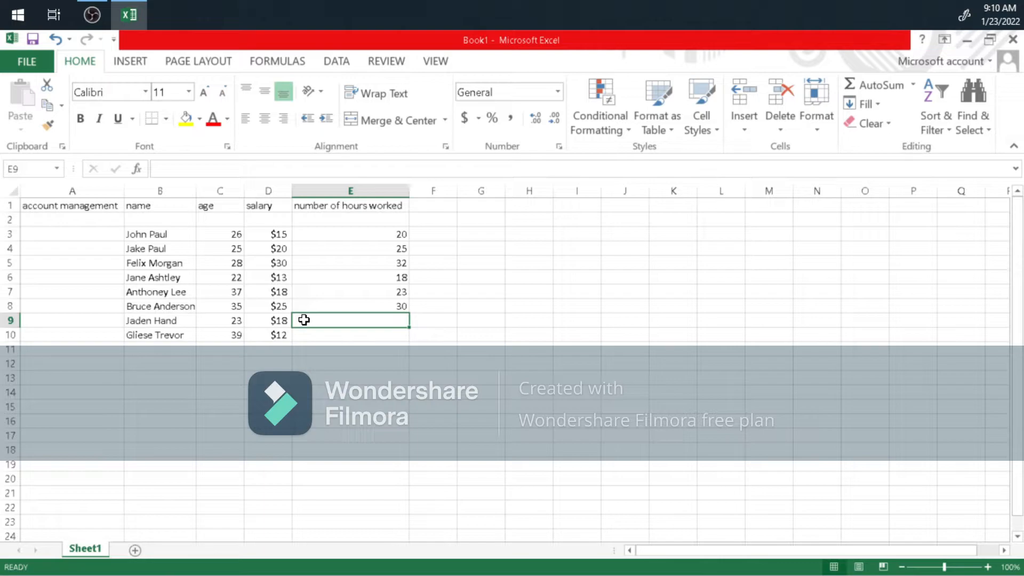
Step: Enter the hours worked 21 and 17 for the last two people in cells E9 and E10
type("21")
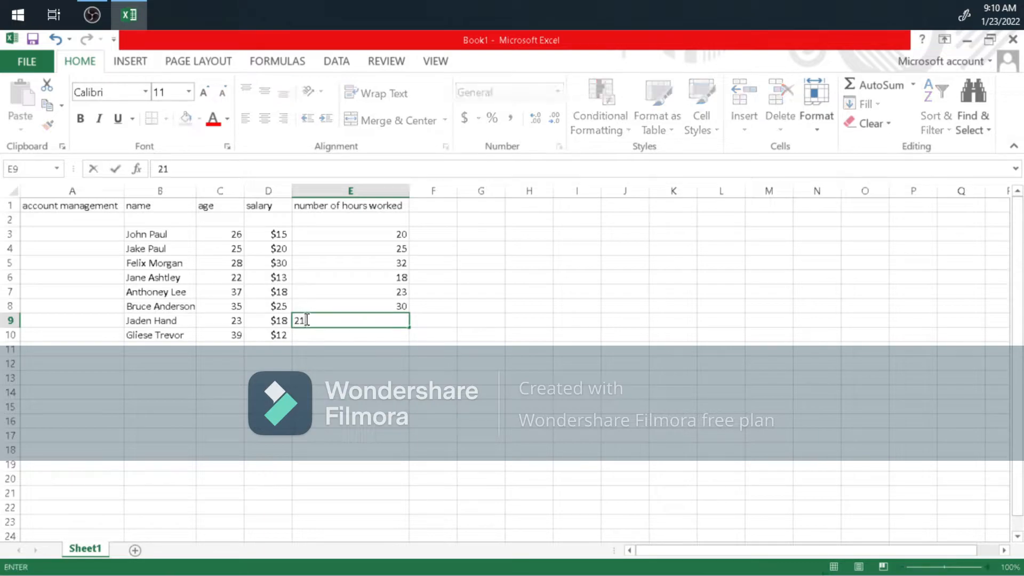
key("Return")
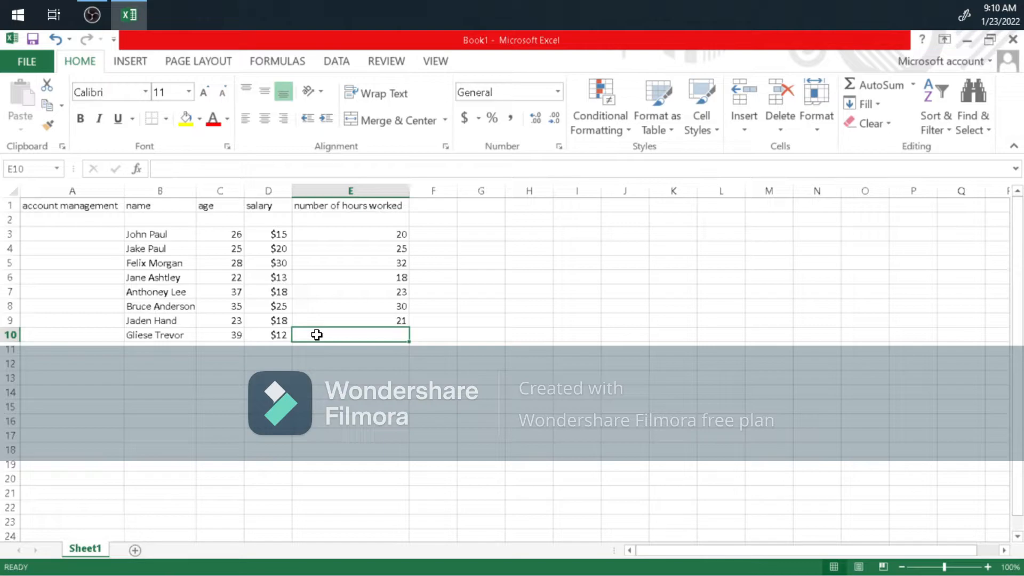
type("17")
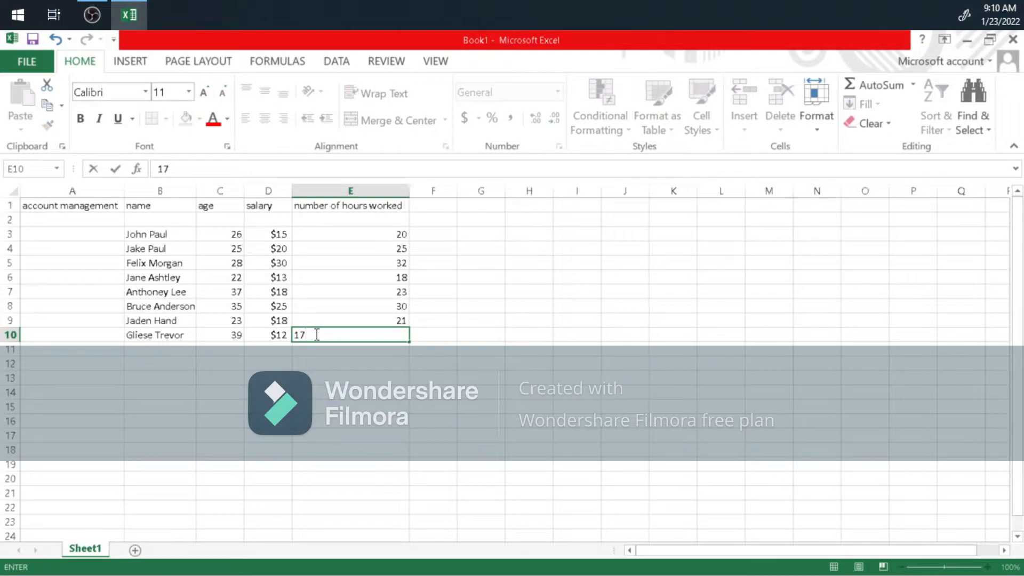
left_click(366, 434)
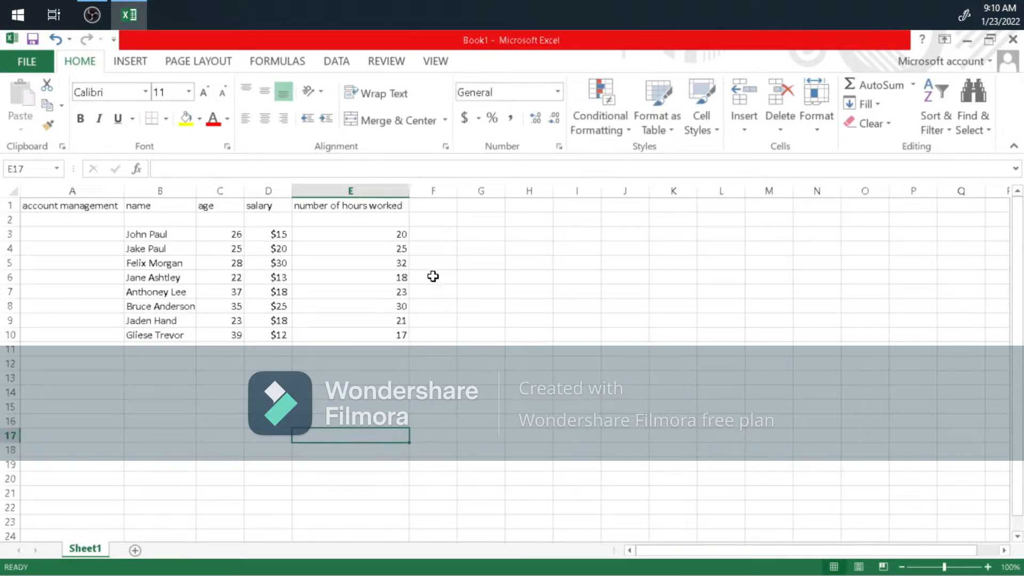
Step: Add the heading "Total" in cell F1, beside the hours worked heading
left_click(444, 234)
left_click(431, 207)
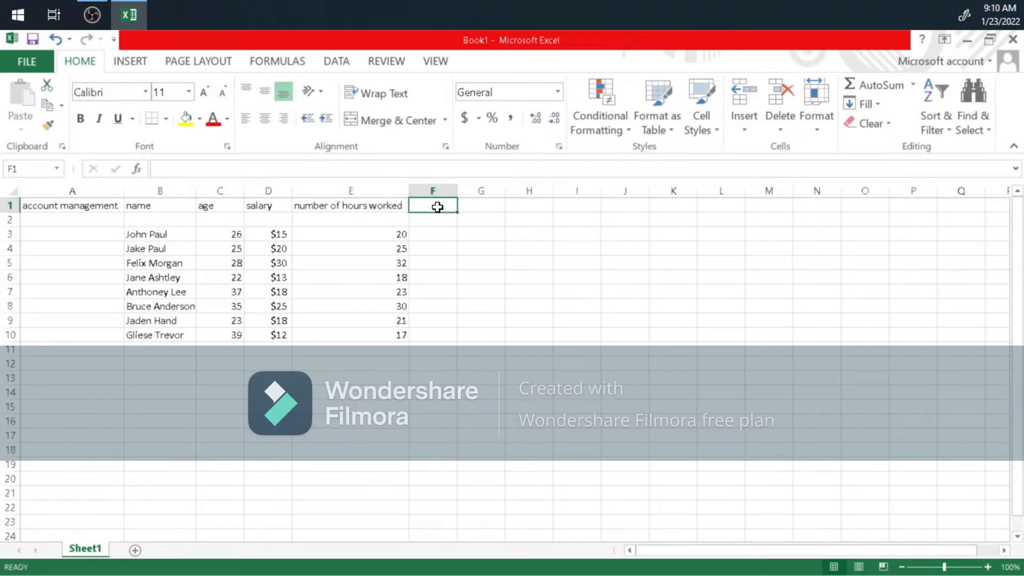
type("Total")
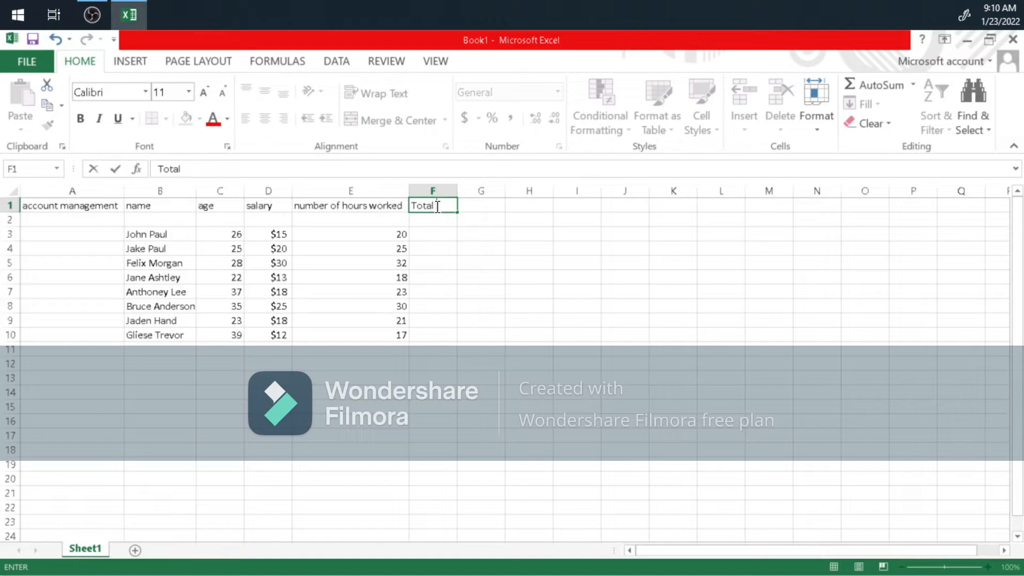
Step: Enter the formula =D3*E3 in cell F3 to multiply the first person's salary by the hours worked
left_click(435, 235)
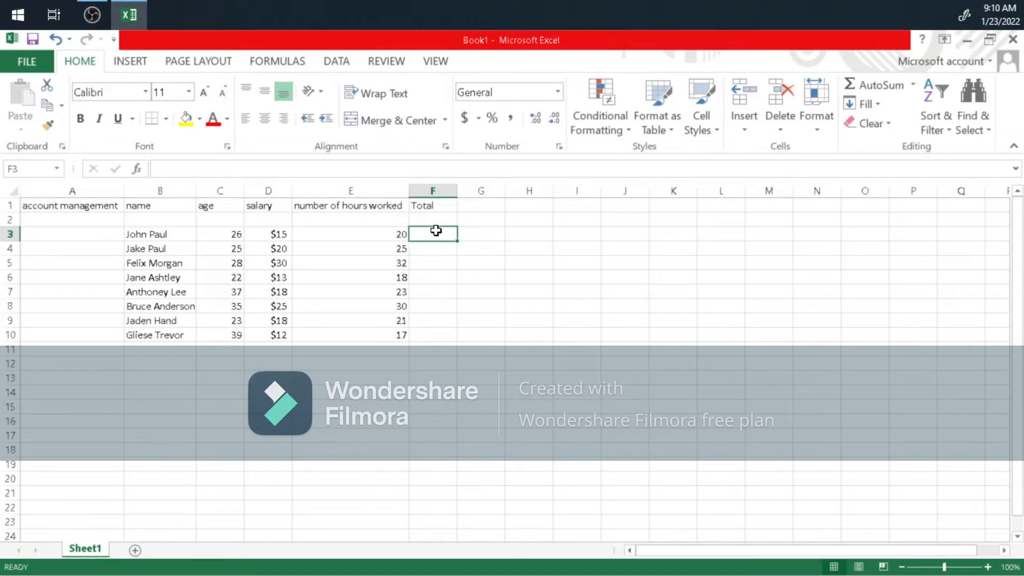
type("=")
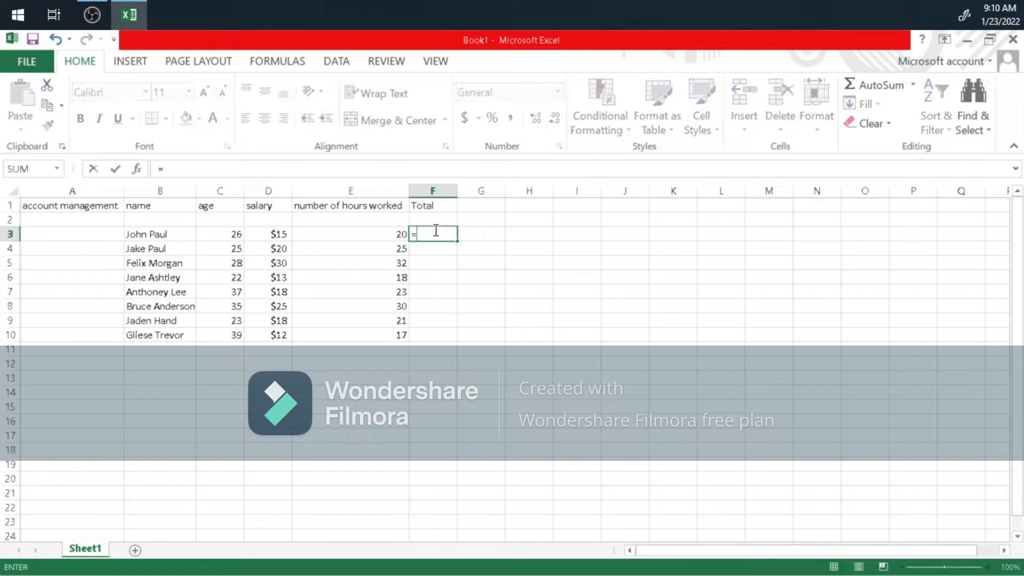
left_click(281, 232)
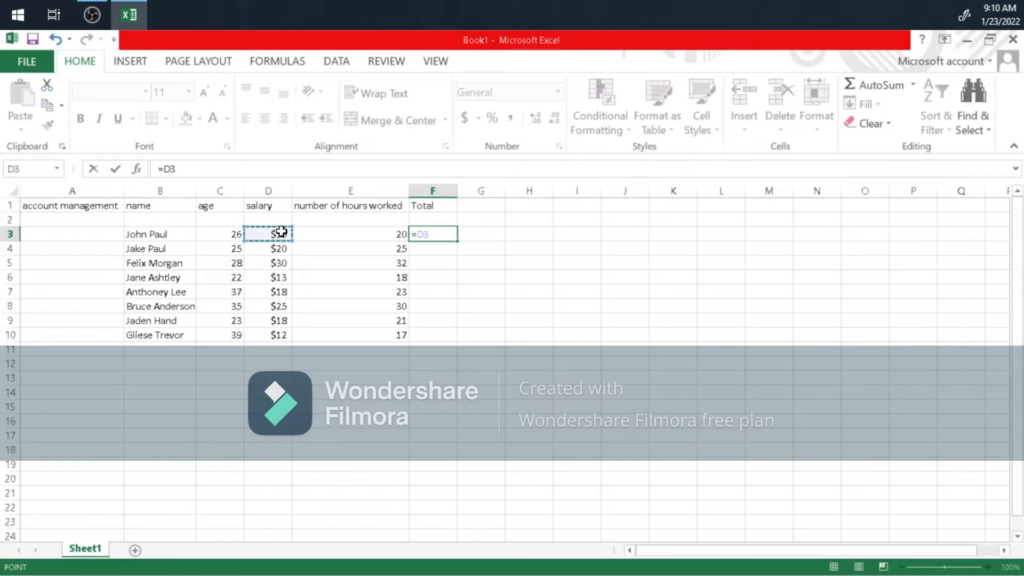
type("+")
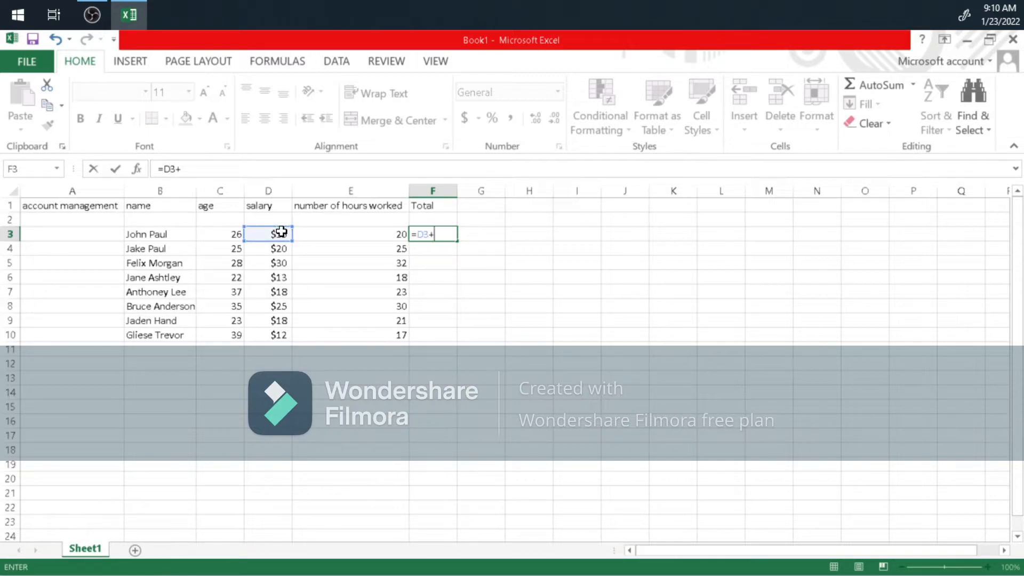
key("BackSpace")
type("*")
left_click(386, 233)
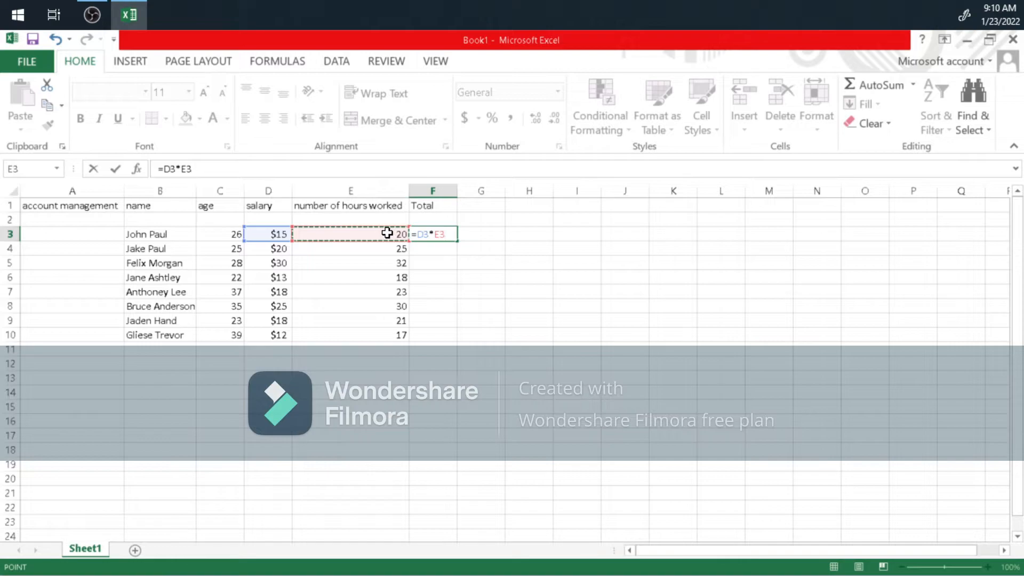
key("Return")
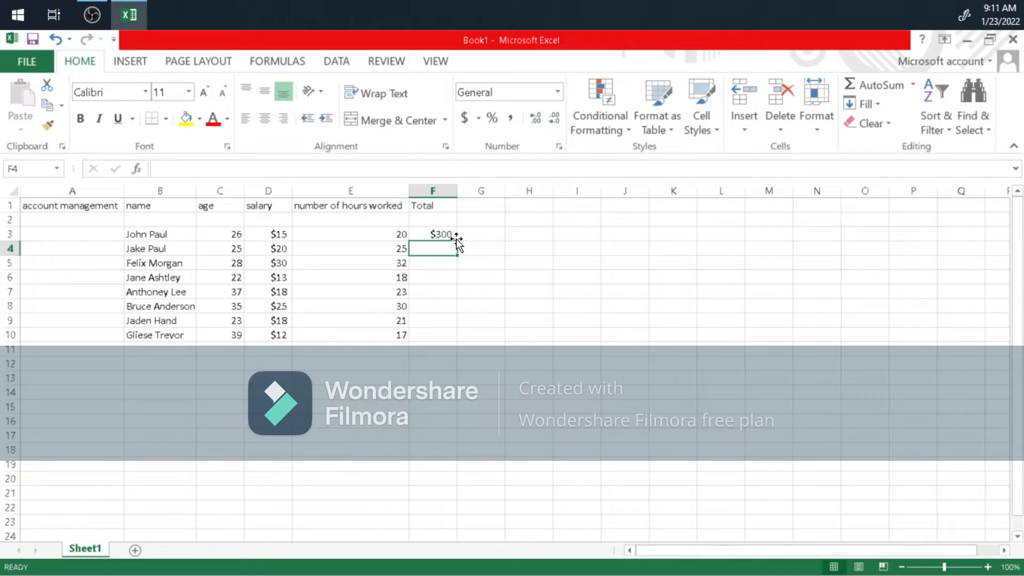
Step: Try filling the total formula from F3 down to F10, and undo the fill
left_click(438, 234)
left_click_drag(458, 240, 453, 336)
left_click(529, 272)
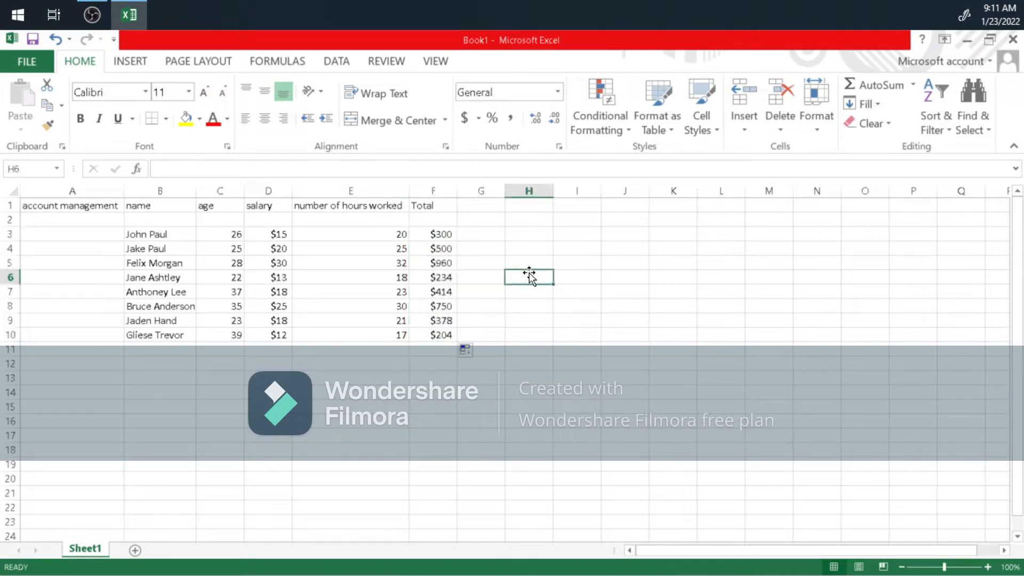
left_click(476, 249)
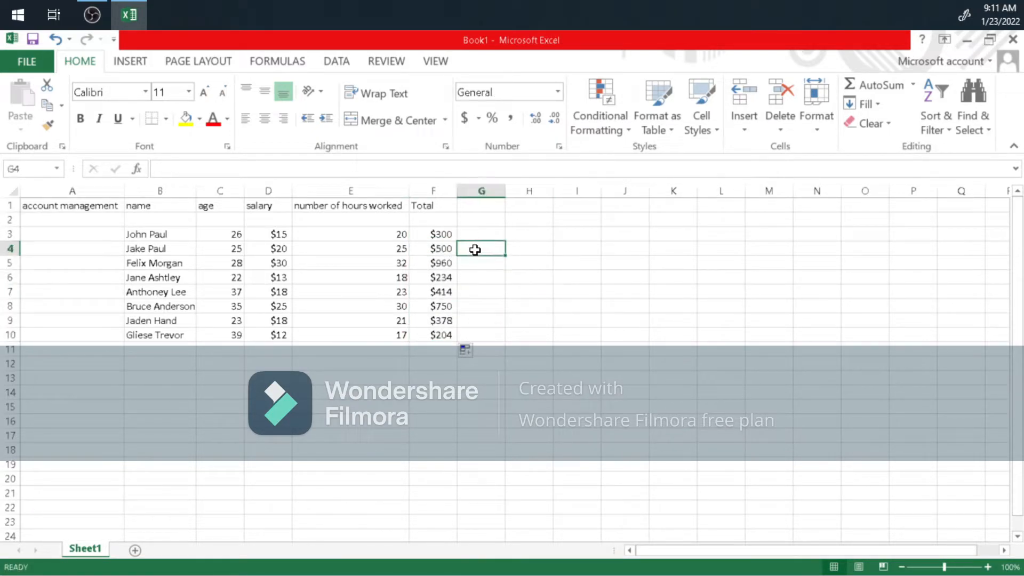
key("ctrl+z")
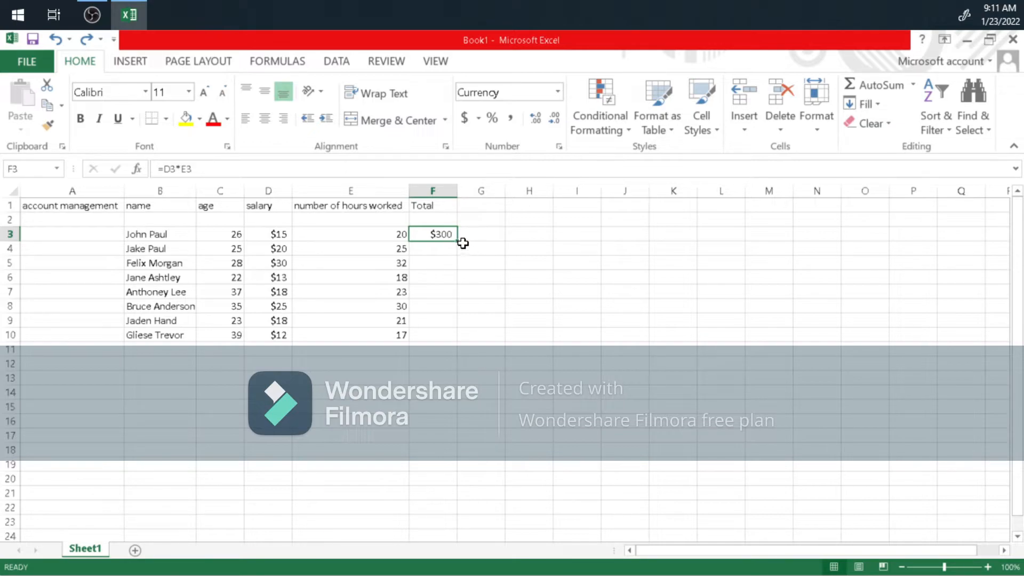
left_click_drag(458, 242, 455, 343)
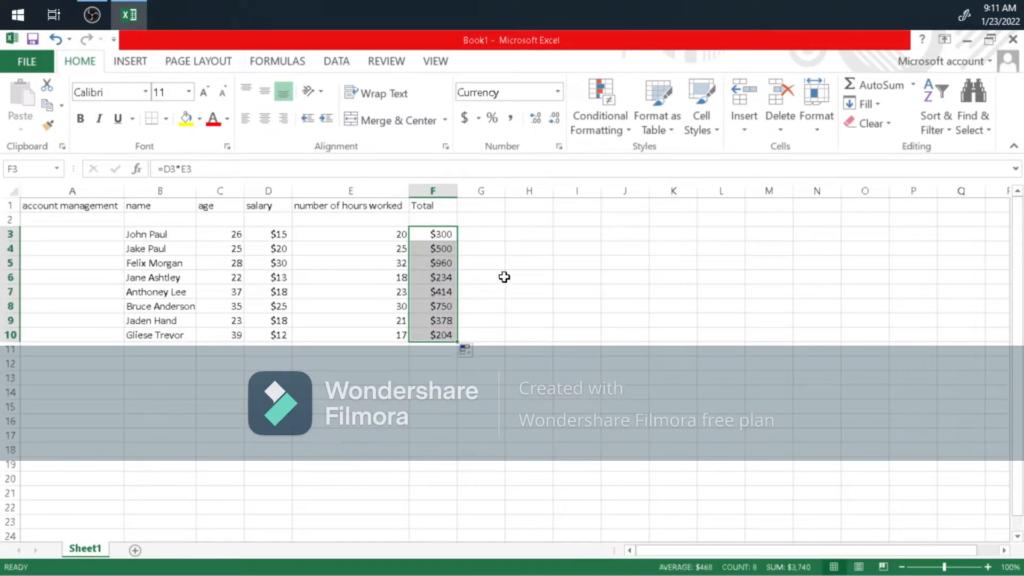
key("ctrl+z")
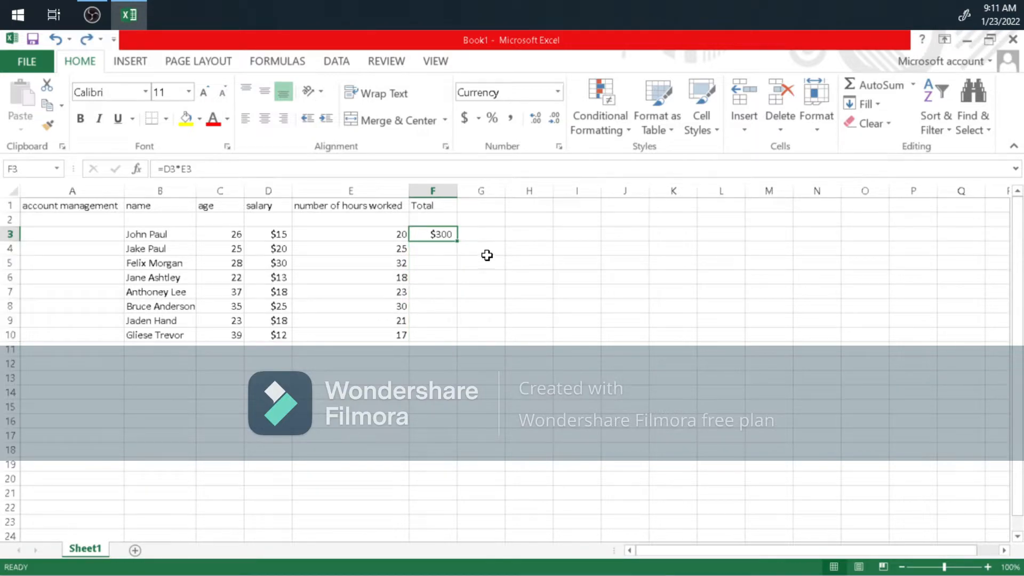
Step: Copy the total formula from F3 and paste it into F4 through F10 for the remaining people
right_click(432, 233)
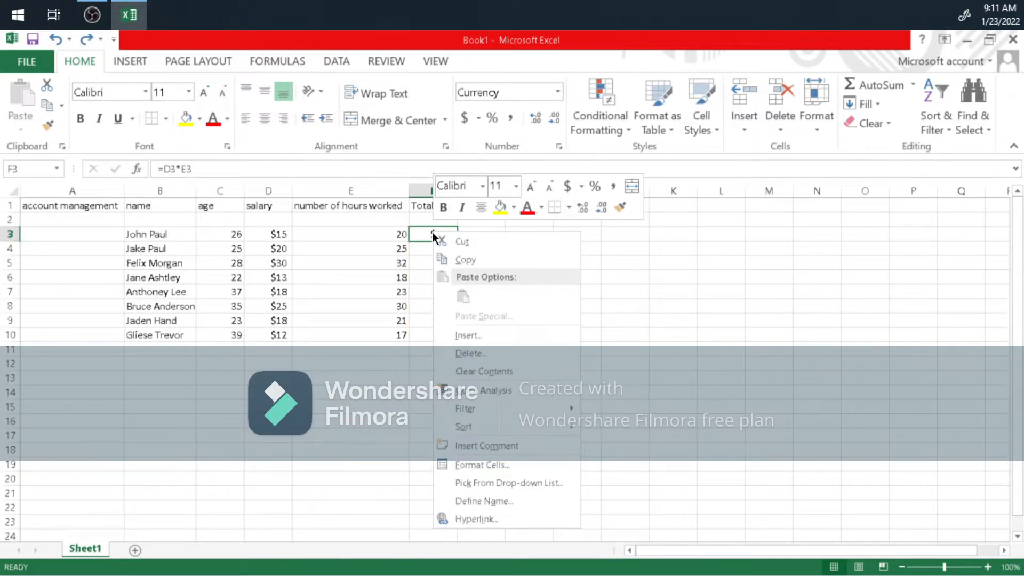
left_click(460, 260)
left_click(446, 247)
left_click_drag(445, 245, 437, 330)
right_click(438, 312)
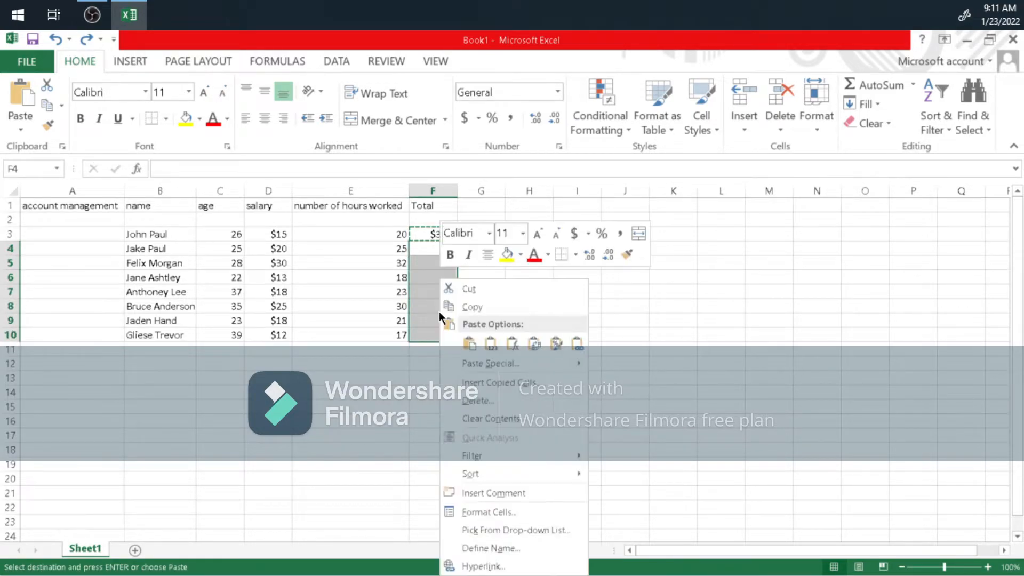
left_click(465, 338)
left_click(563, 250)
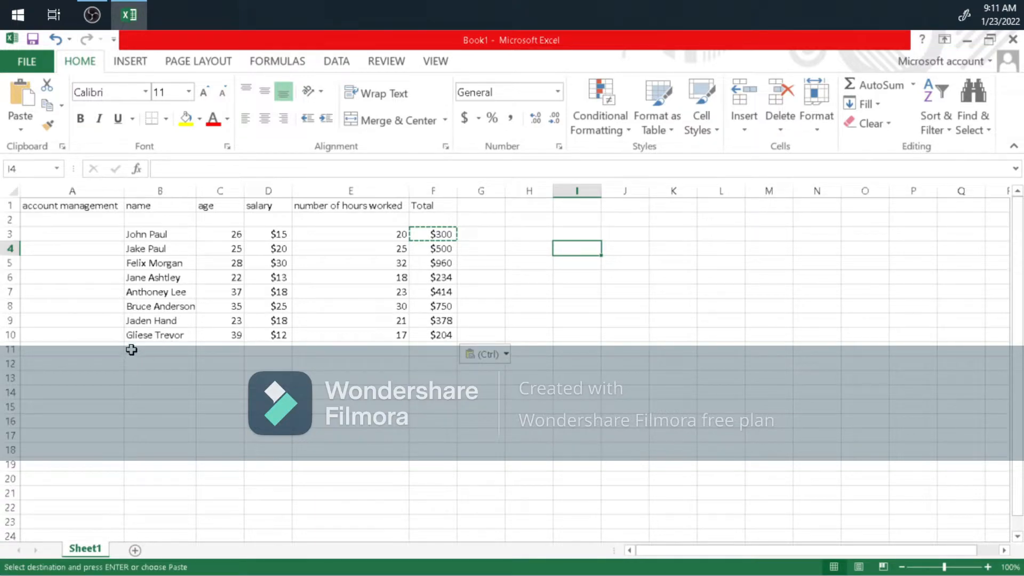
left_click(491, 260)
left_click(451, 235)
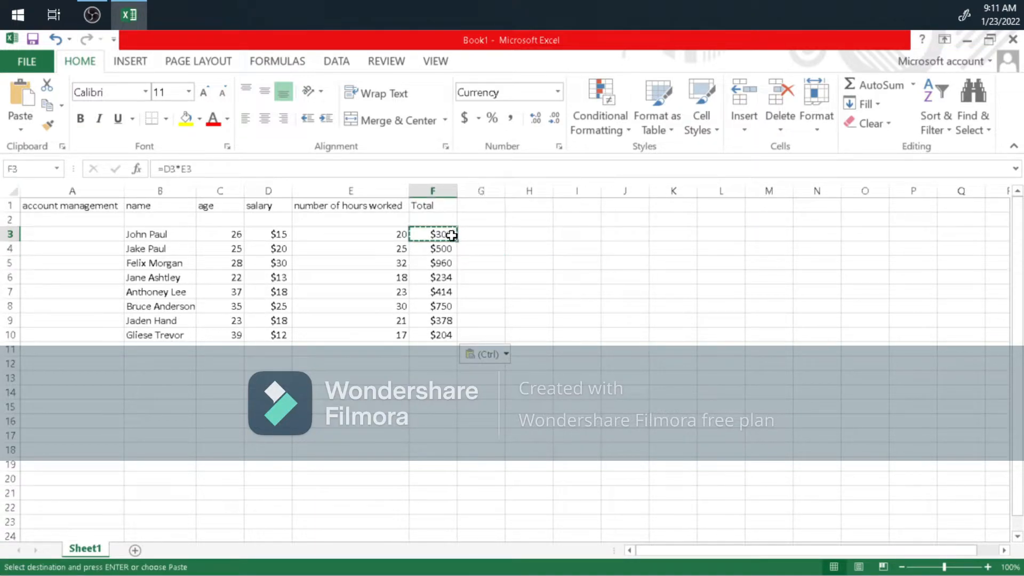
mouse_move(458, 241)
left_mouse_down()
mouse_move(460, 324)
mouse_move(562, 302)
mouse_move(514, 347)
mouse_move(553, 231)
mouse_move(595, 244)
mouse_move(416, 230)
mouse_move(427, 306)
mouse_move(450, 177)
mouse_move(465, 226)
mouse_move(452, 233)
left_mouse_up()
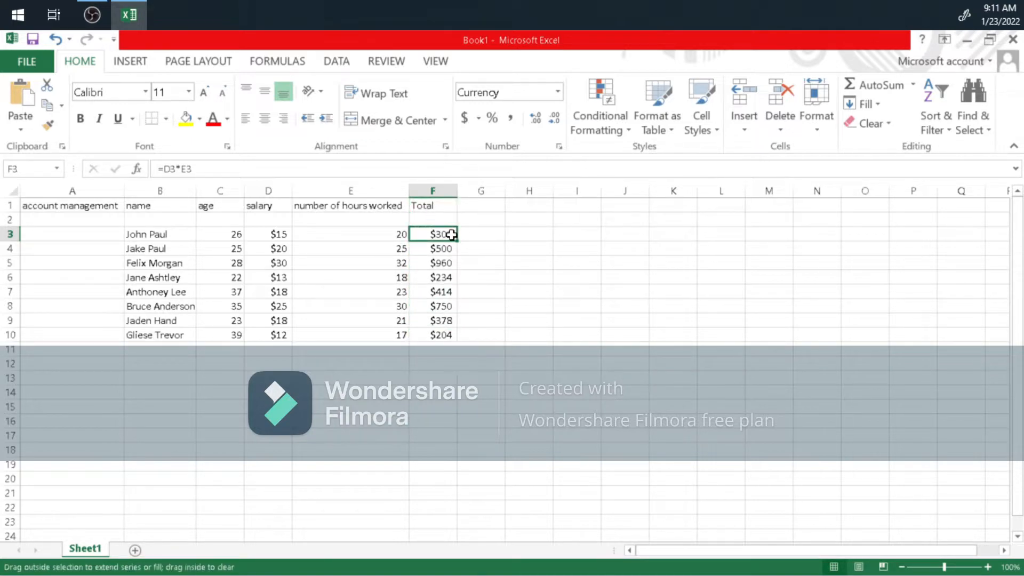
left_click(479, 297)
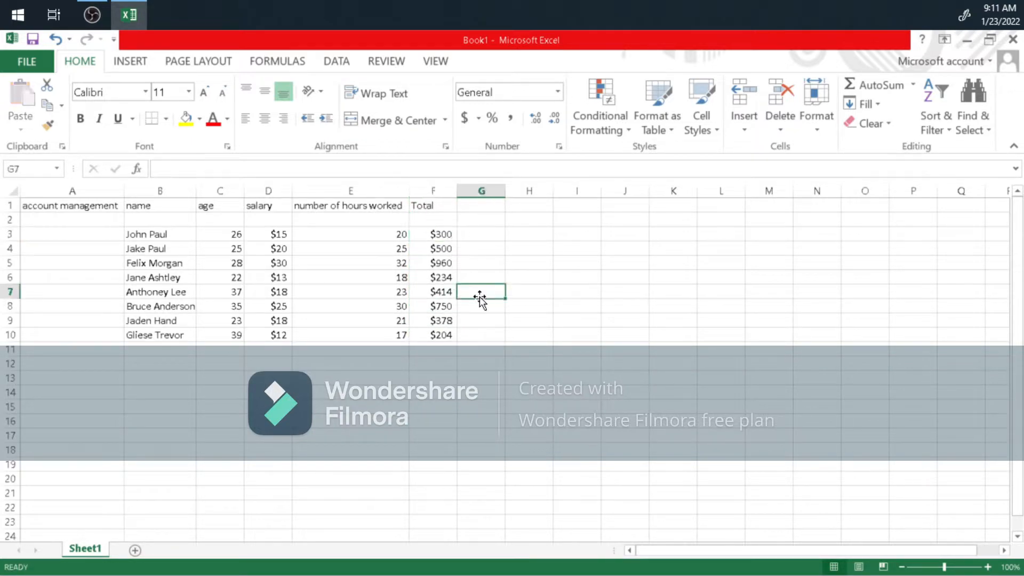
Step: Enter the row labels Min, Max, Average and Total in cells A11 to A14
left_click(107, 352)
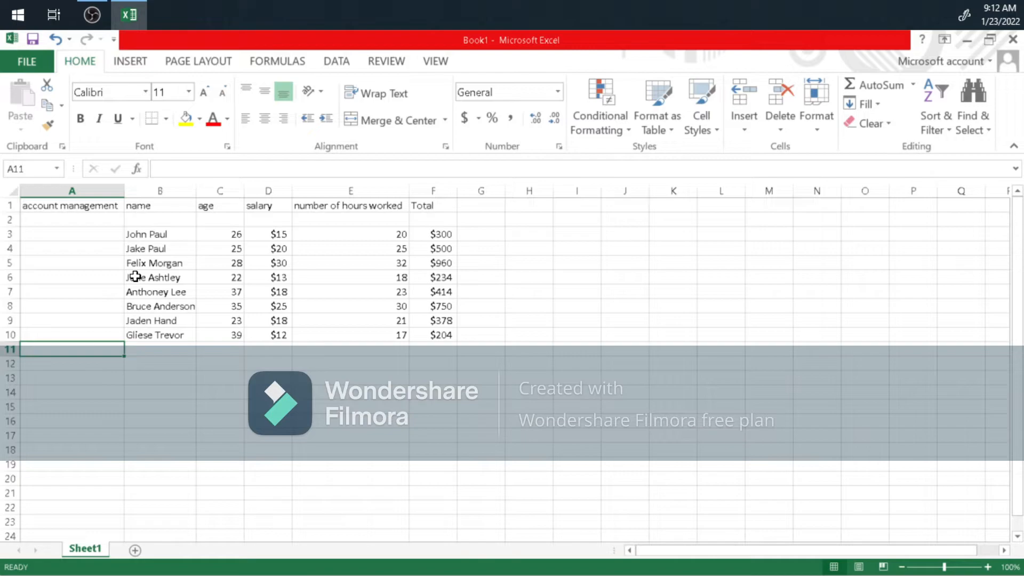
type("Min")
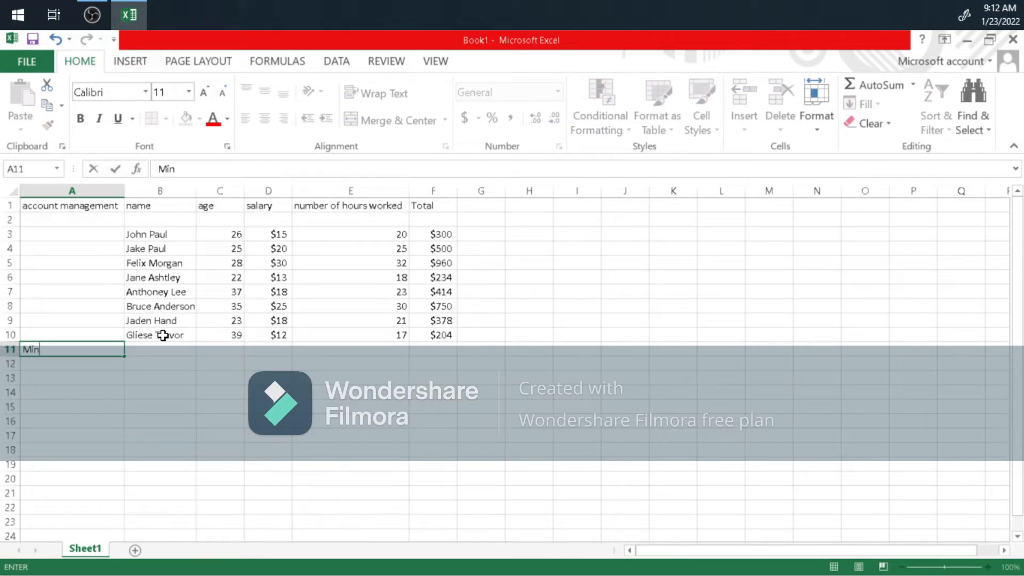
left_click(103, 367)
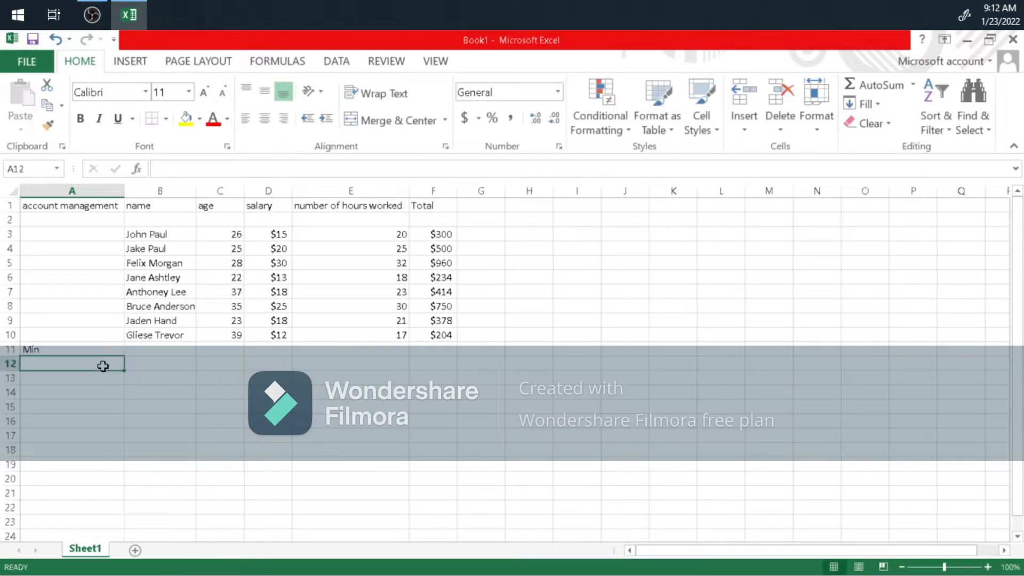
type("Min")
type("ax")
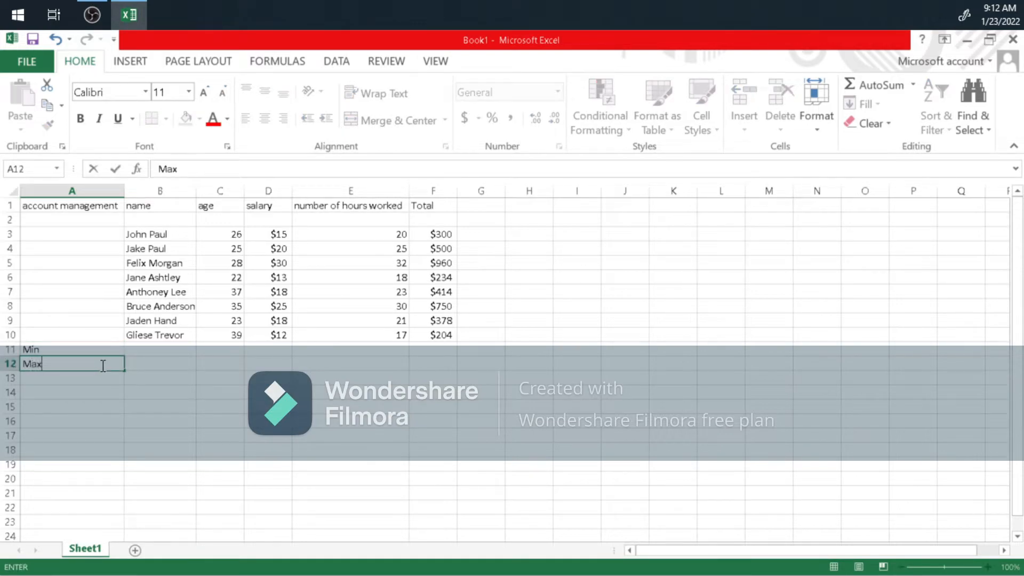
left_click(80, 377)
type("Averag")
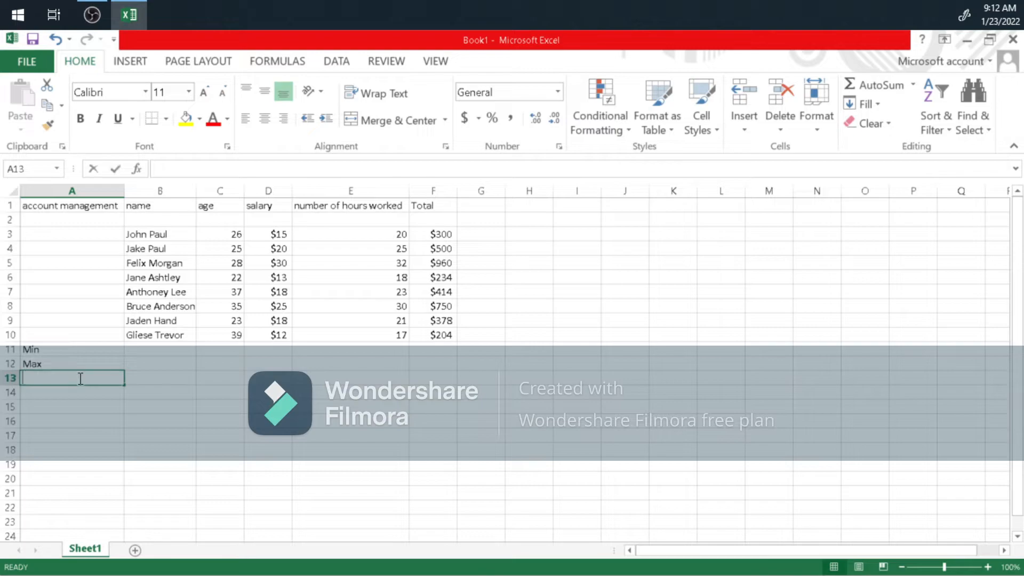
type("e")
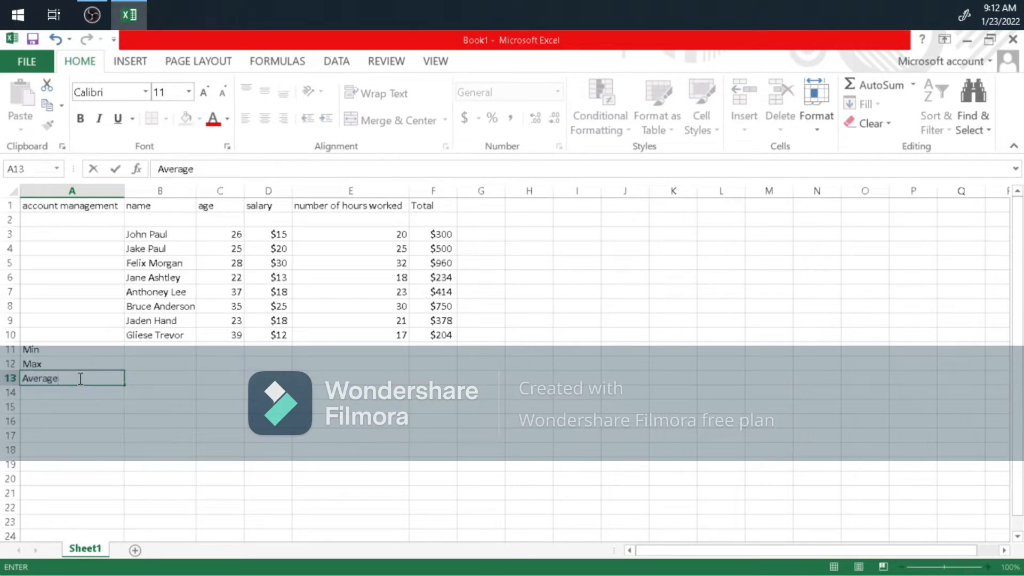
left_click(91, 389)
type("Total")
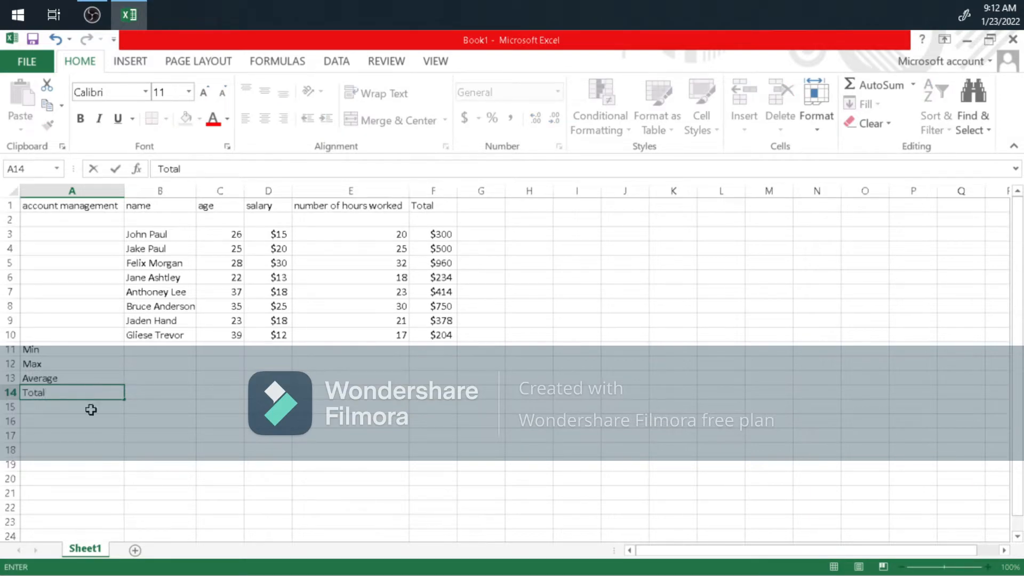
left_click(101, 442)
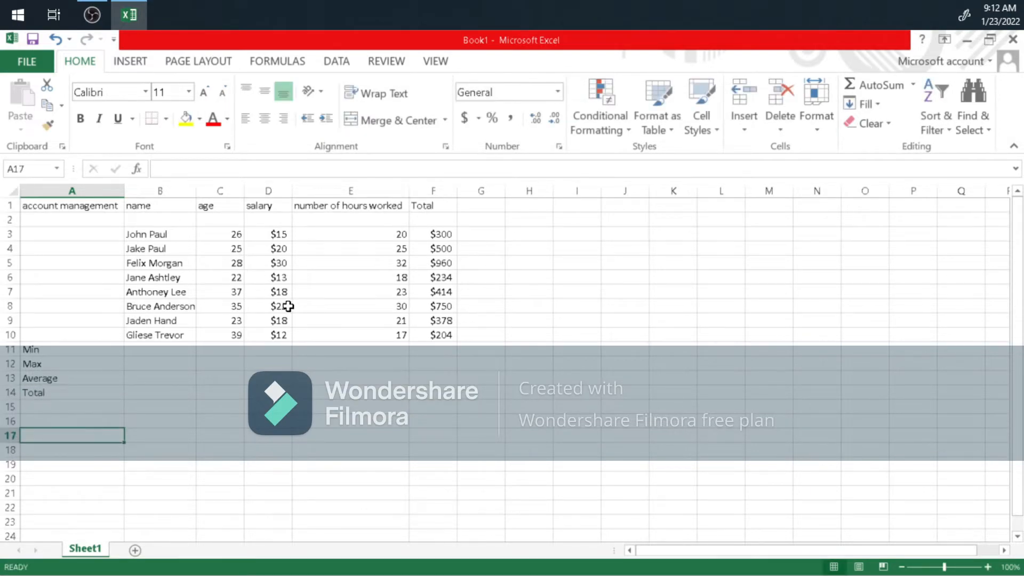
left_click(226, 348)
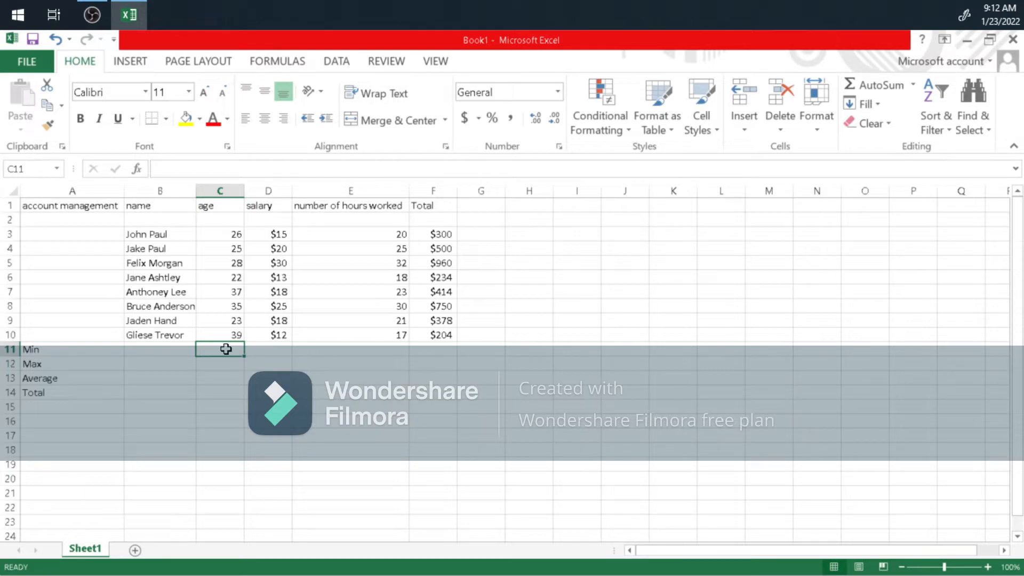
type("=")
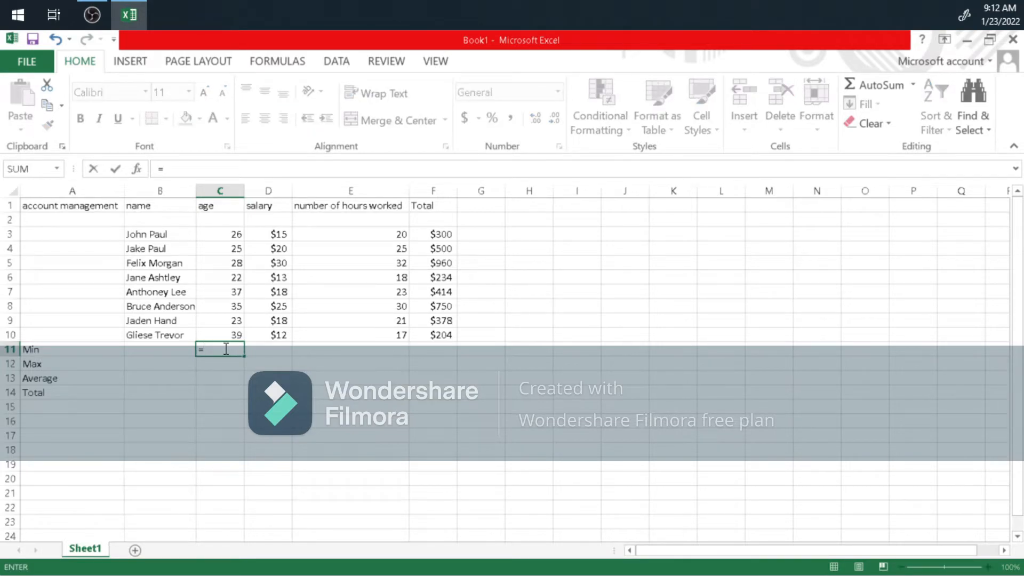
type("MIN")
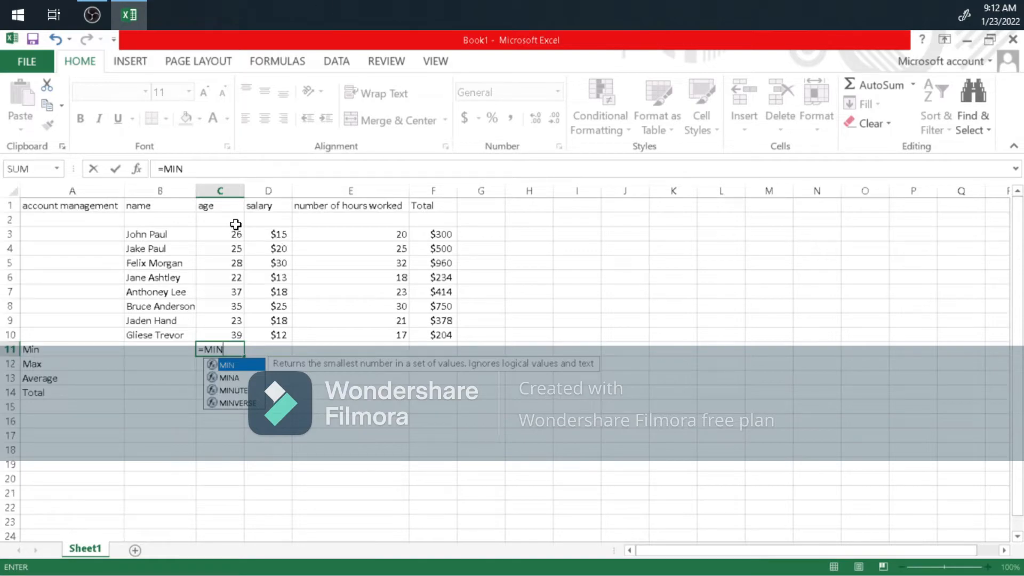
left_click_drag(229, 236, 230, 337)
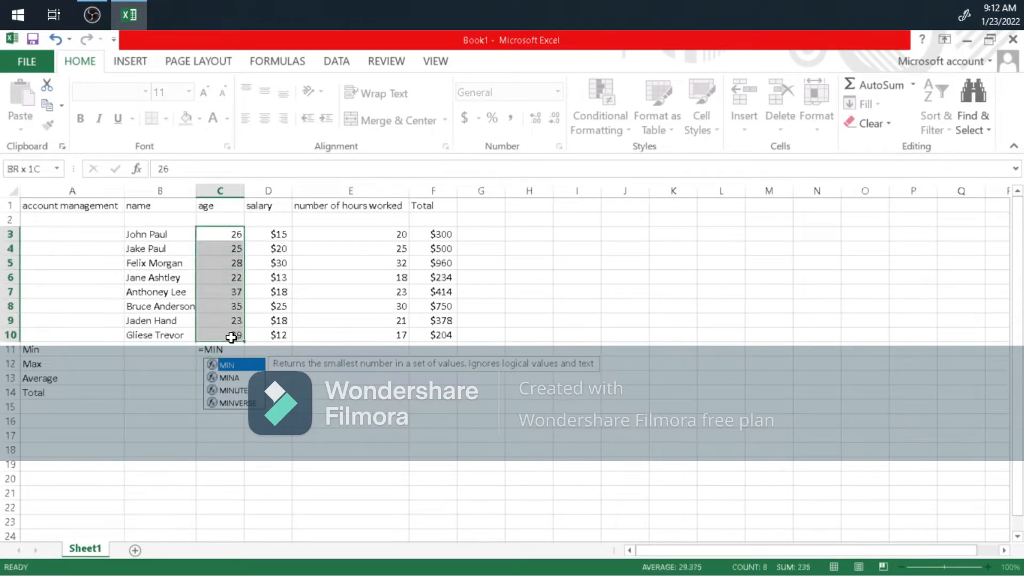
left_click(243, 348)
key("ctrl+z")
Step: Enter a MIN formula over the ages C3:C10 in cell C11
type("=")
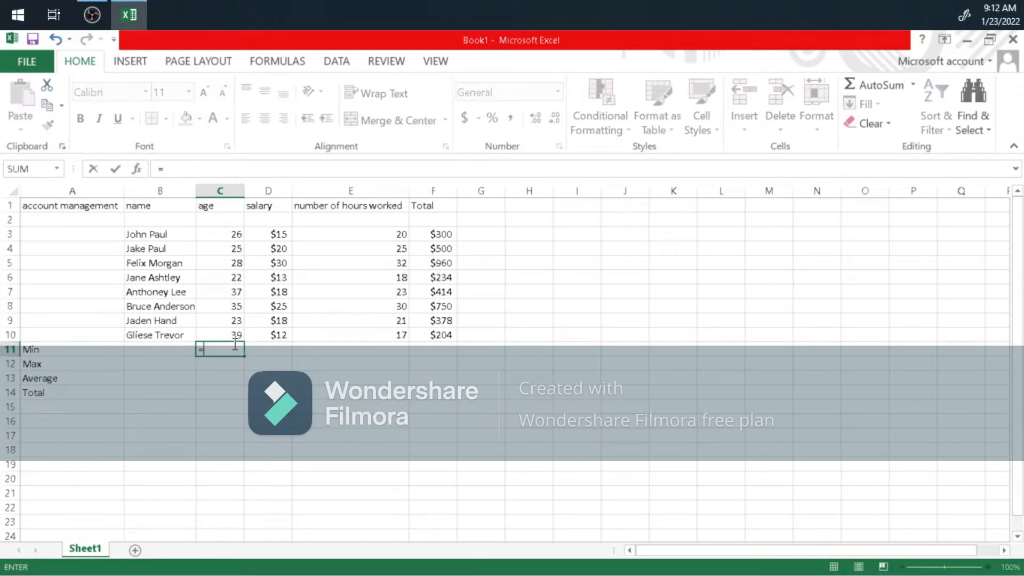
type("MIN(")
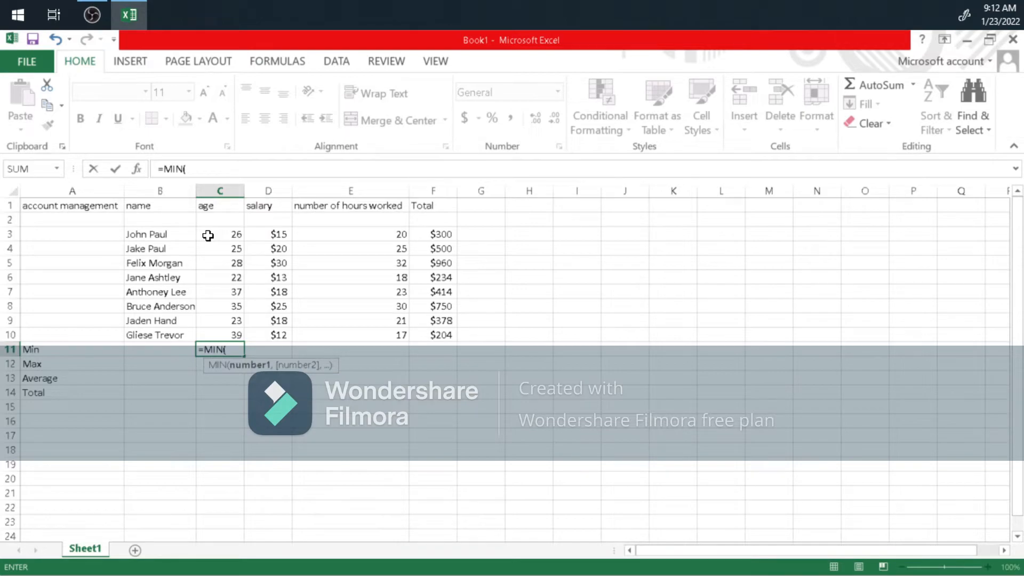
left_click_drag(231, 234, 229, 328)
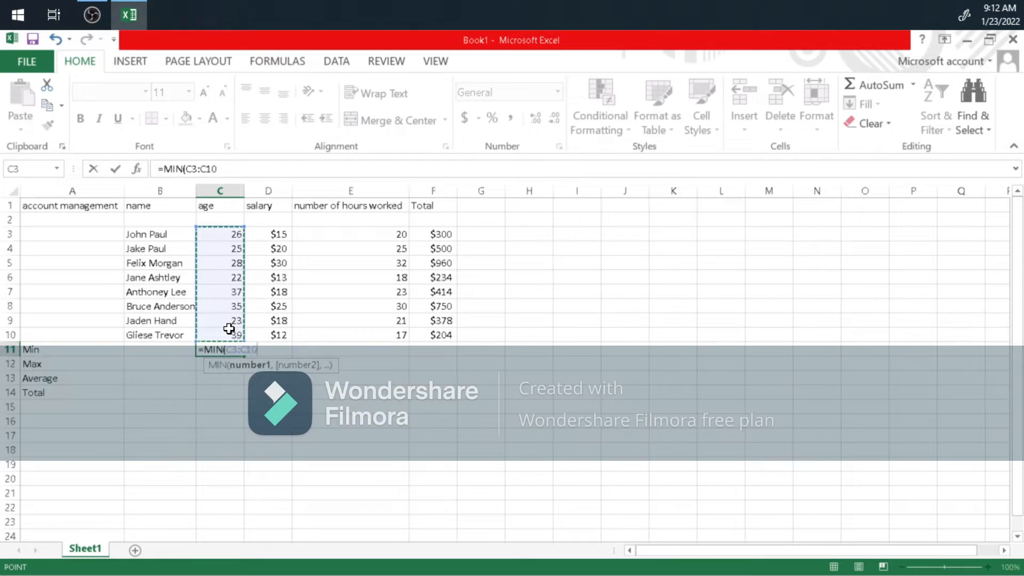
key("Return")
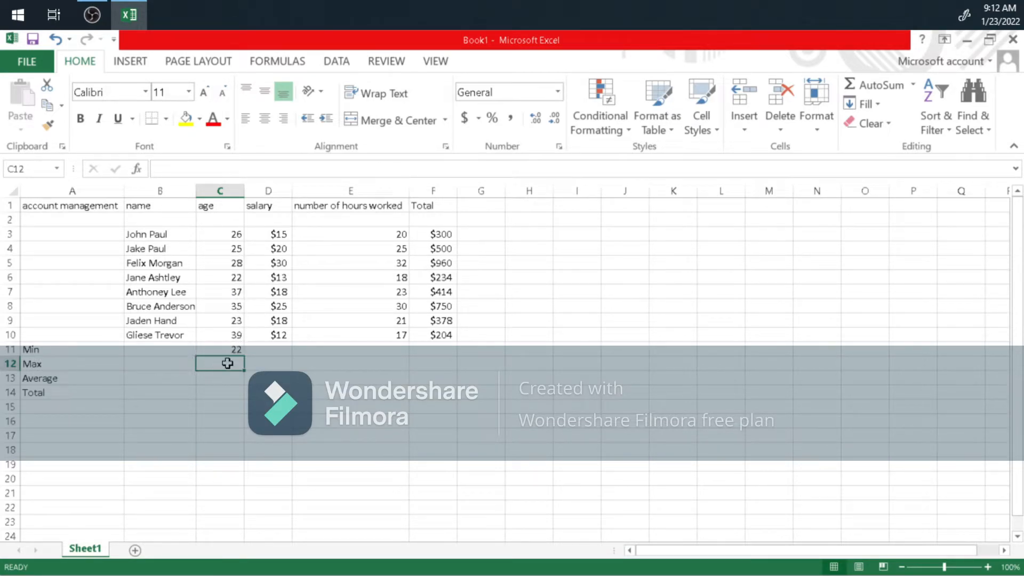
Step: Enter the formula =MAX(C3:C11) in cell C12 for the maximum age
type("=MAX")
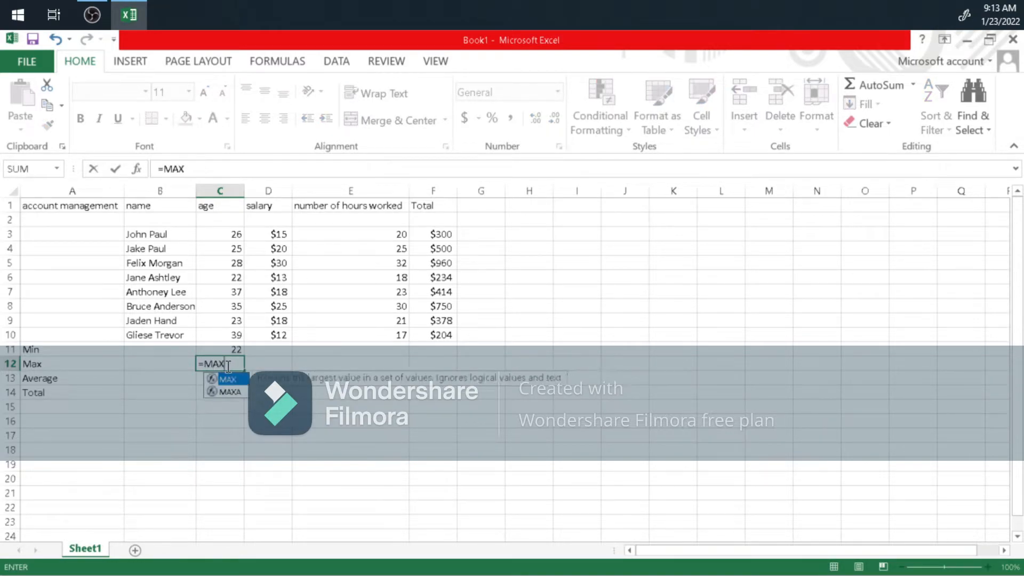
type("(")
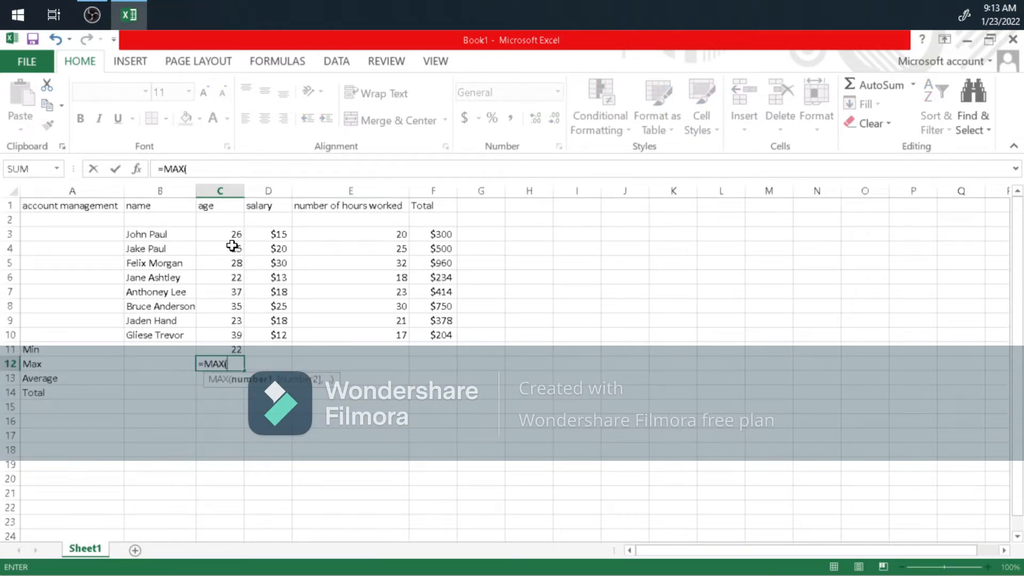
left_click_drag(219, 233, 229, 347)
type(")")
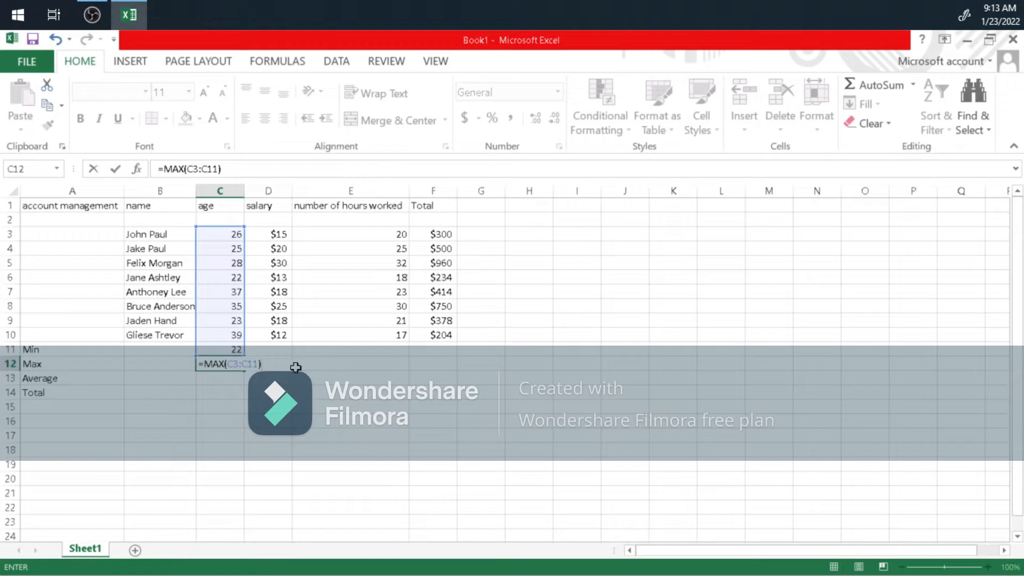
key("Return")
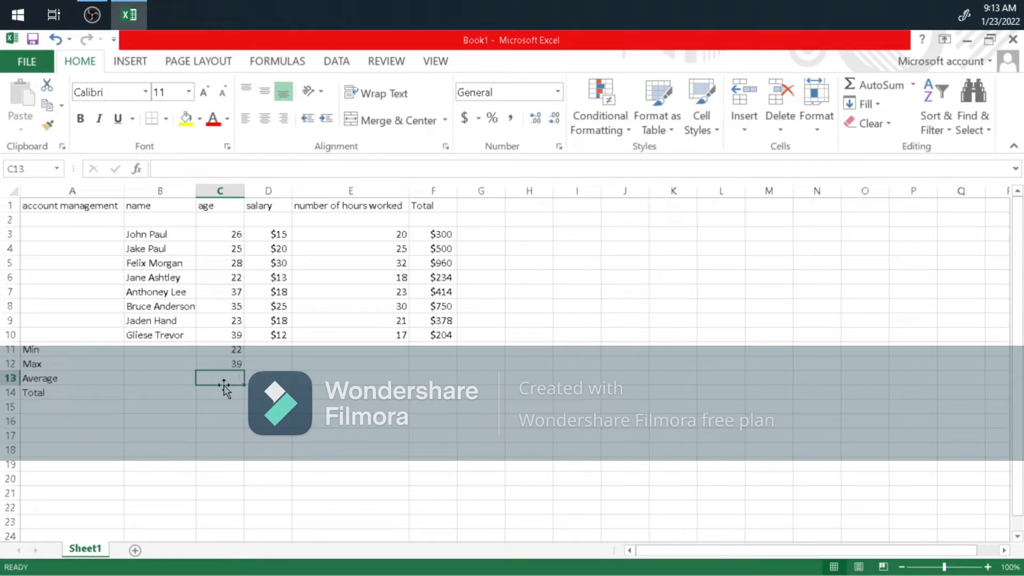
Step: Enter the formula =AVERAGE(C3:C10) in cell C13 for the average age
type("=")
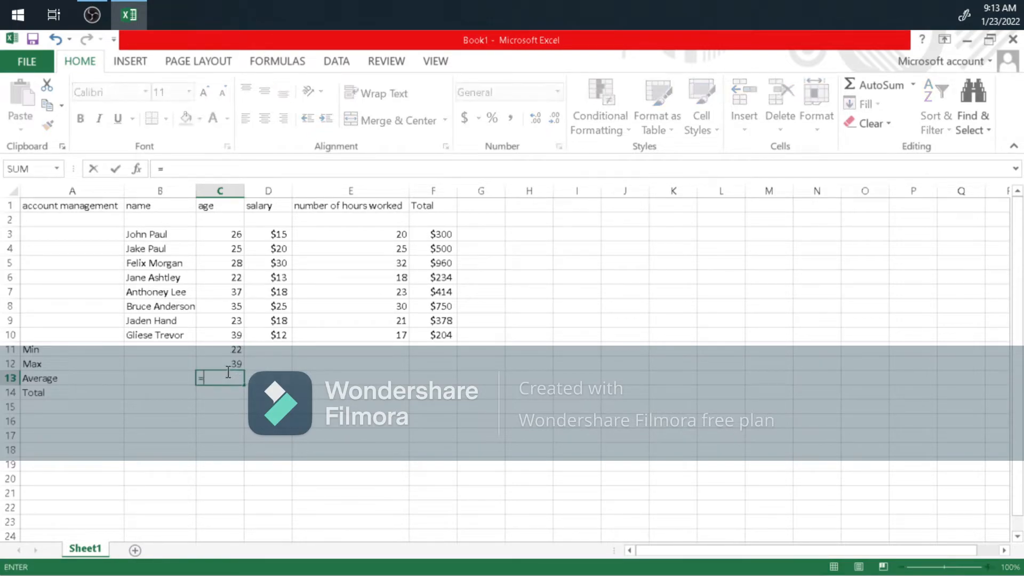
type("AVERAGE")
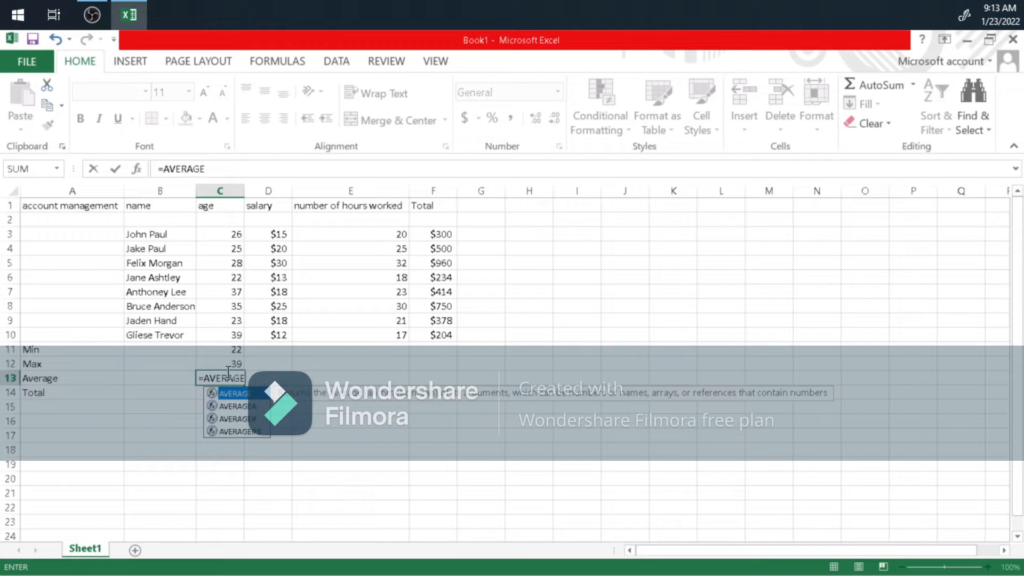
type("(")
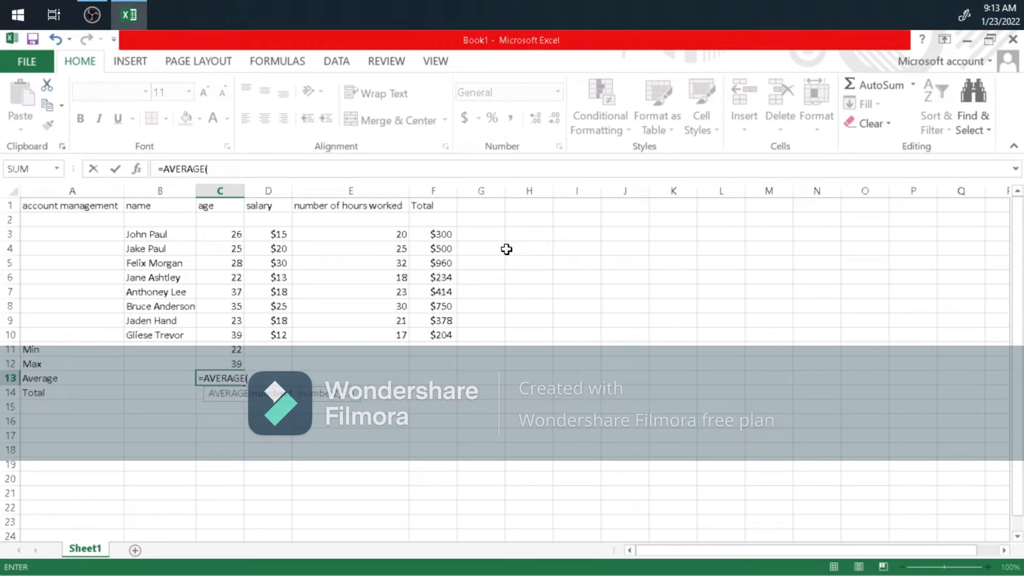
left_click_drag(223, 234, 234, 336)
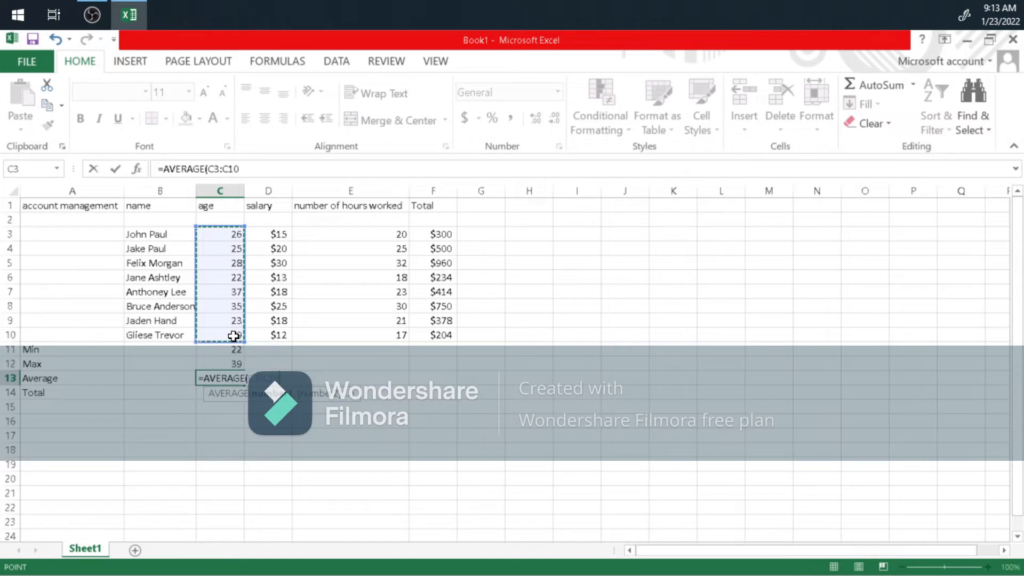
key("Return")
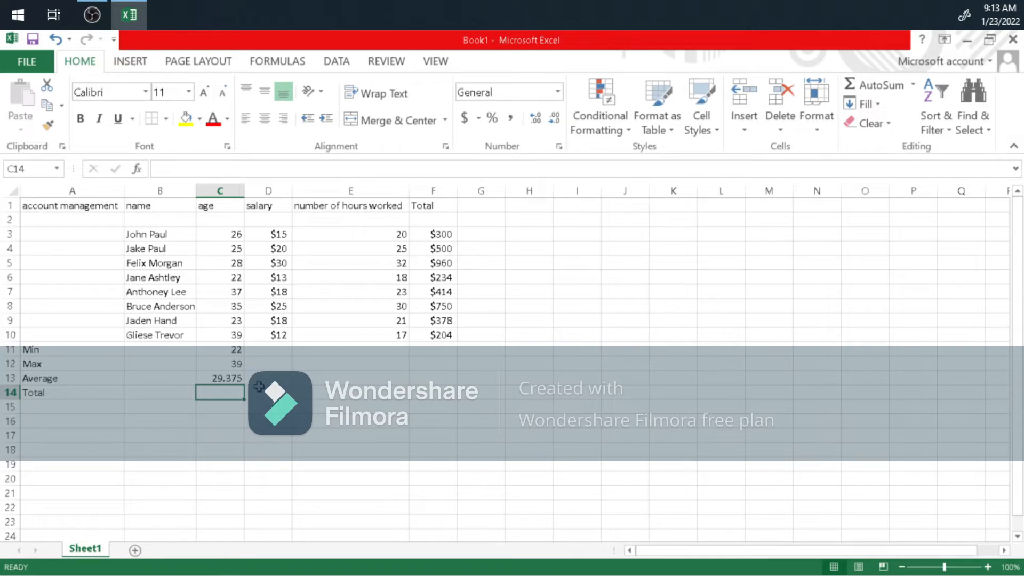
Step: Decrease the displayed decimals of the average age in C13 to two places
left_click(232, 380)
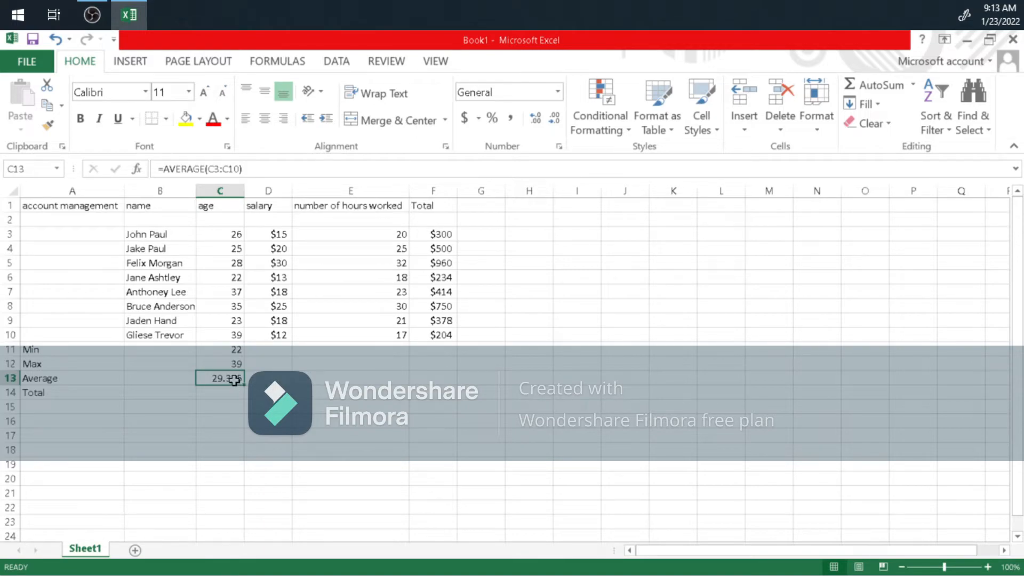
double_click(235, 379)
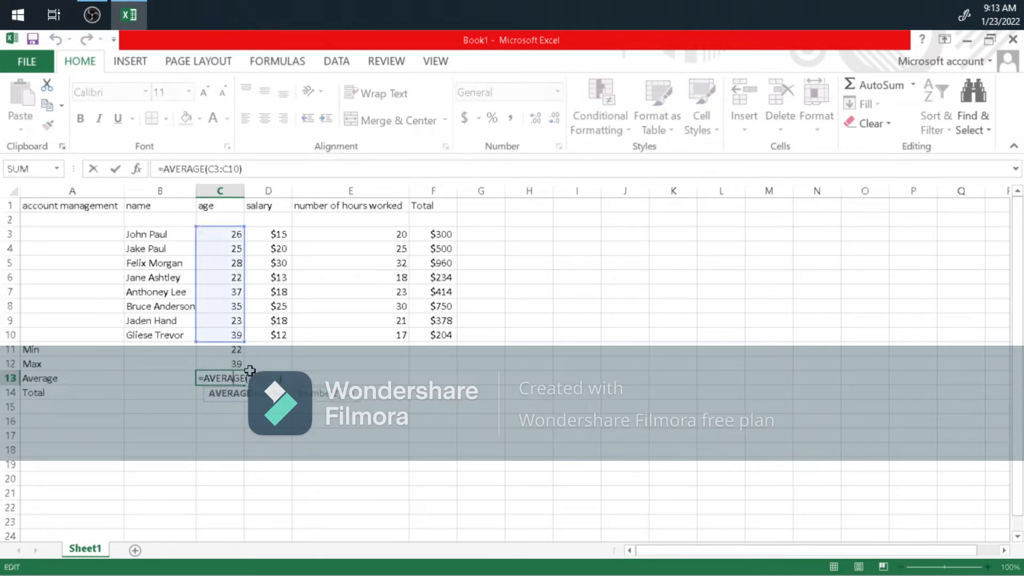
left_click(194, 432)
left_click(228, 376)
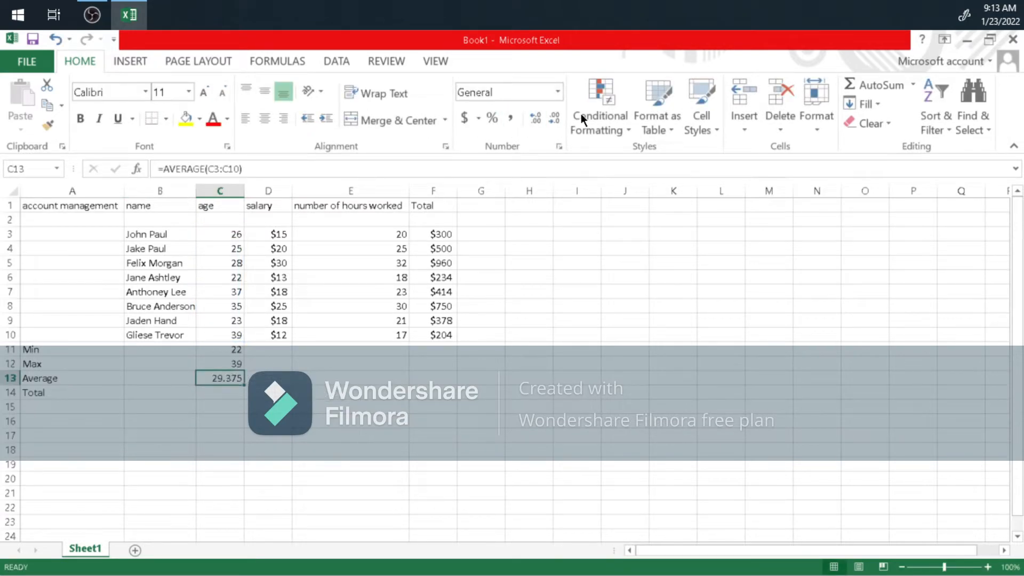
left_click(554, 117)
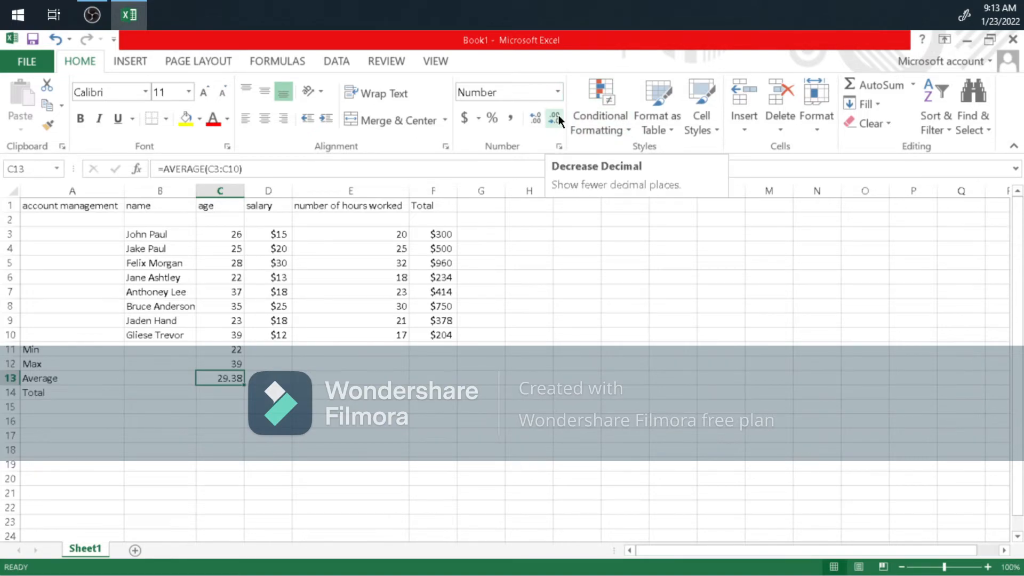
Step: Reduce the average age in cell C13 to one decimal place
left_click(558, 115)
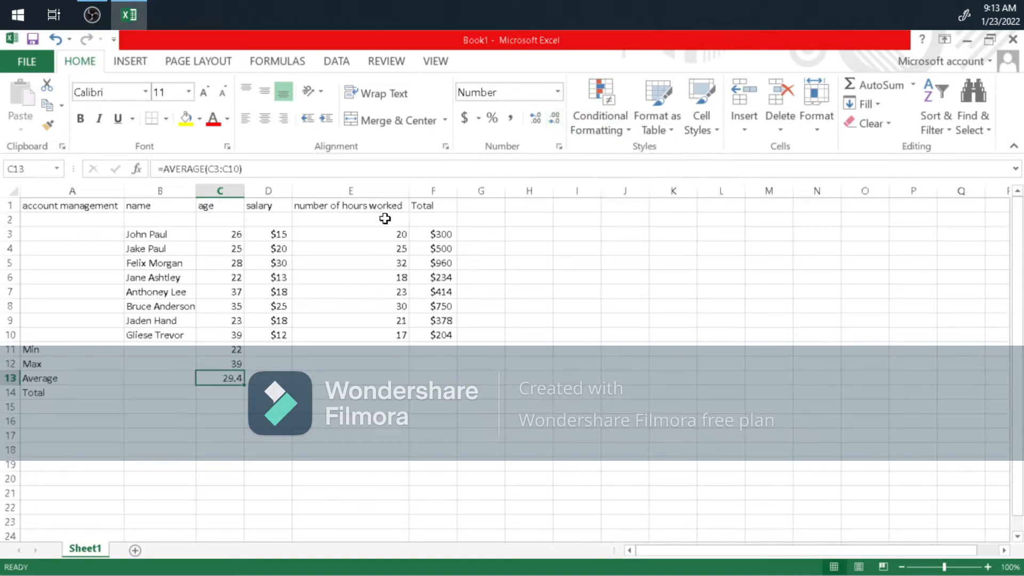
Step: Enter the formula =(C3:C10) in cell C14 for the age total
left_click(232, 394)
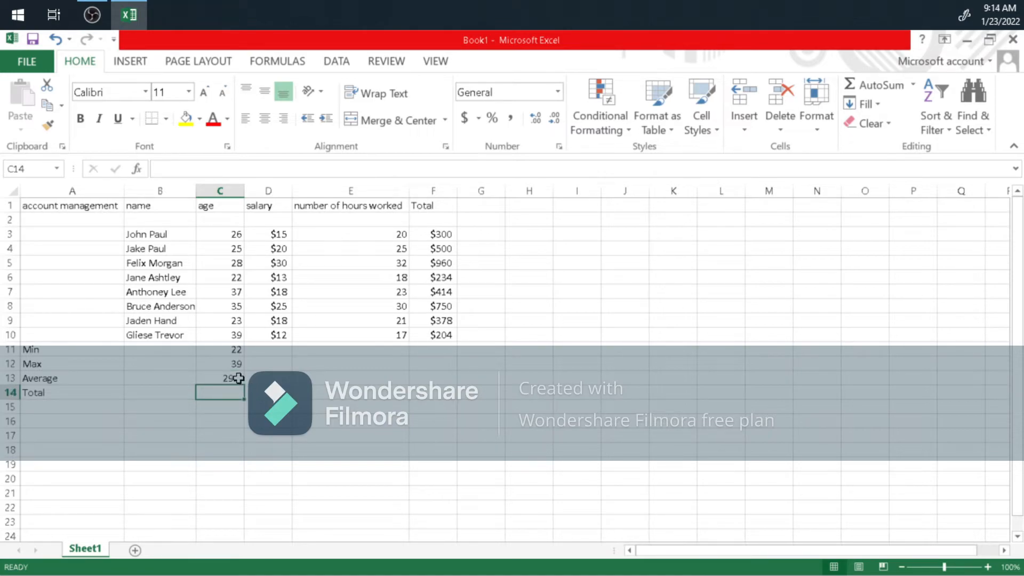
type("=TOT")
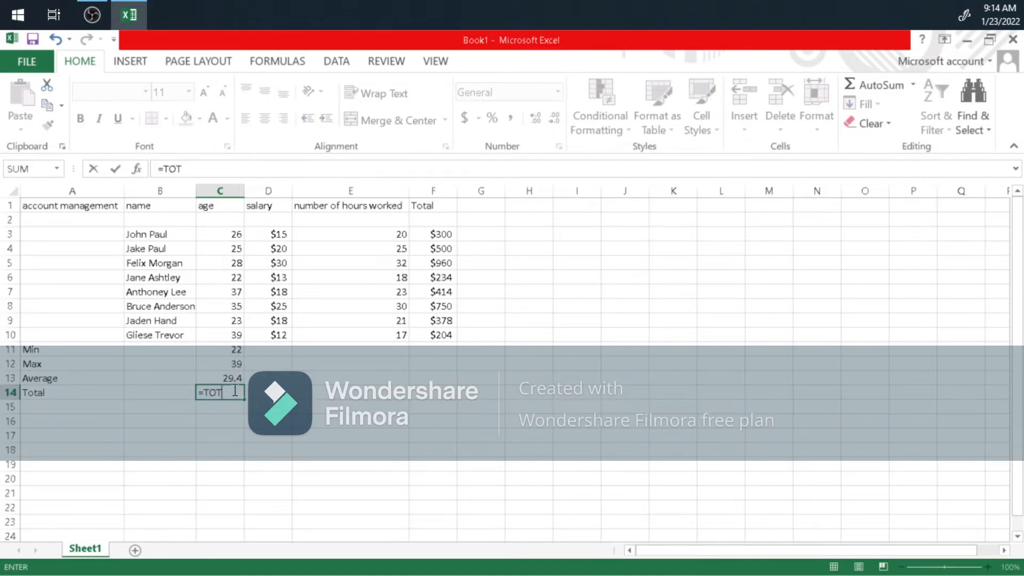
type("A")
key("BackSpace")
key("BackSpace")
key("BackSpace")
key("BackSpace")
left_click_drag(238, 233, 229, 332)
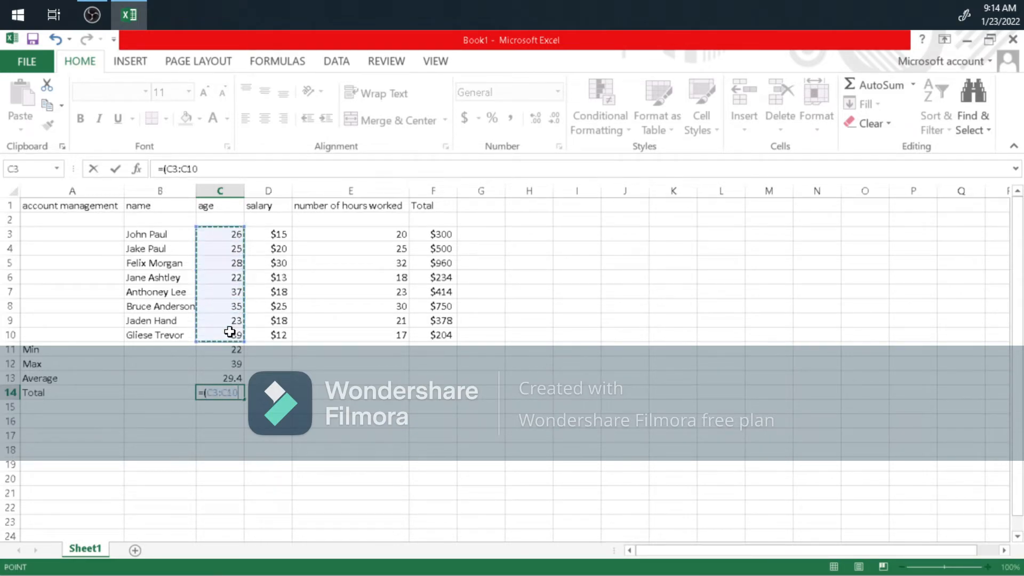
key("Left")
key("Left")
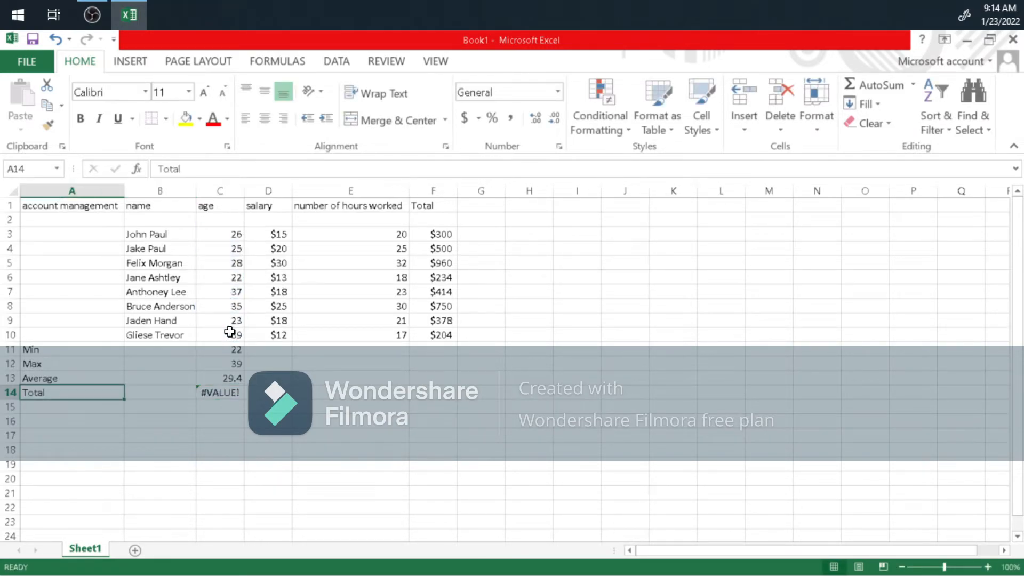
Step: Change the formula in cell C14 to =SUM(C3:C10)
left_click(232, 392)
double_click(232, 392)
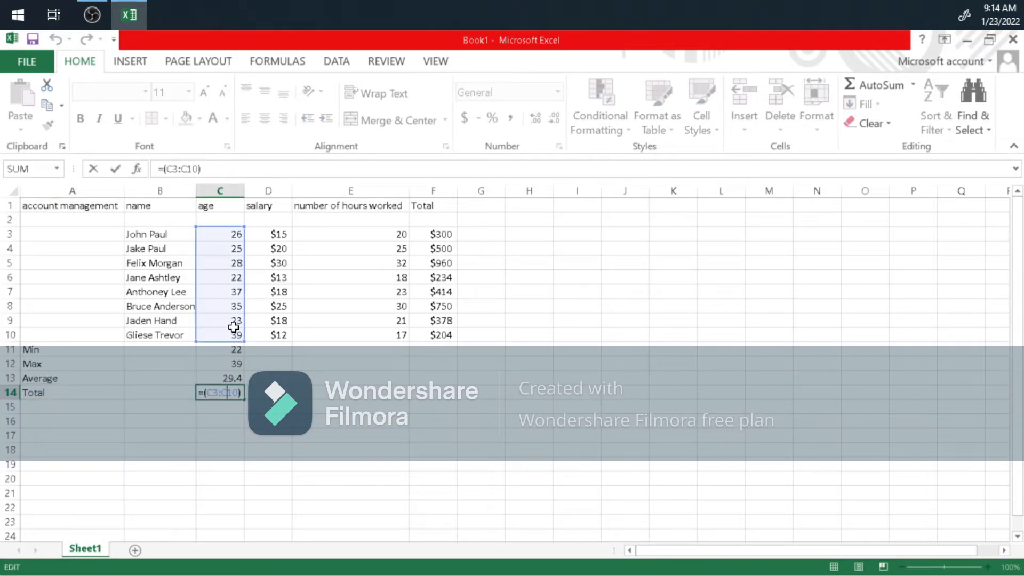
type("SUM")
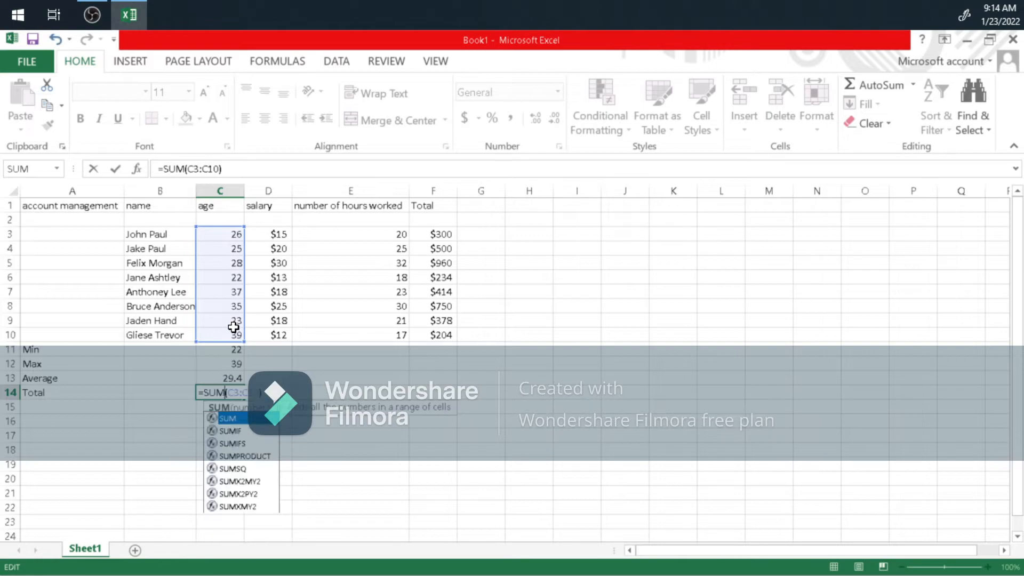
key("Return")
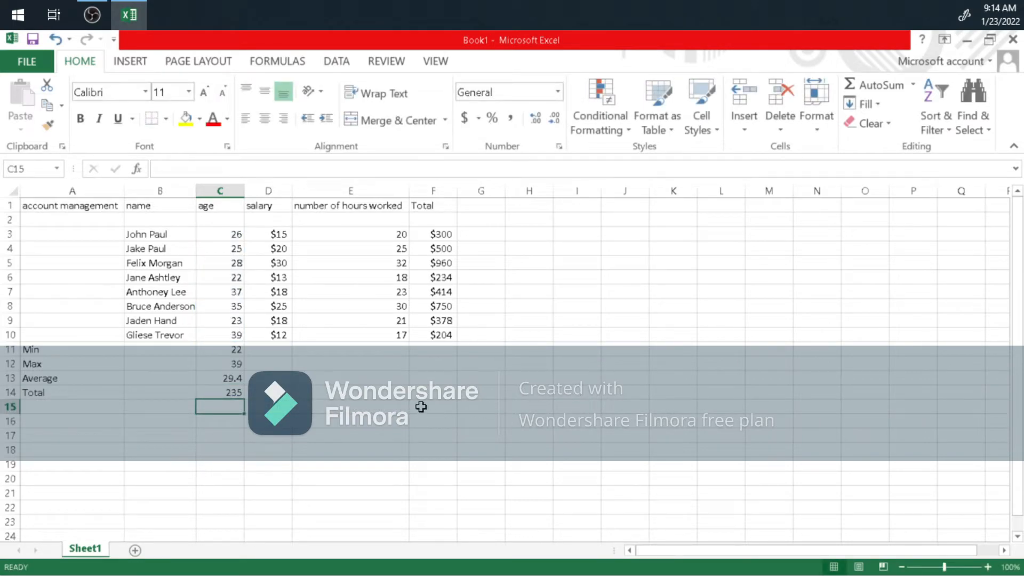
Step: Clear the age total from cell C14
left_click(232, 391)
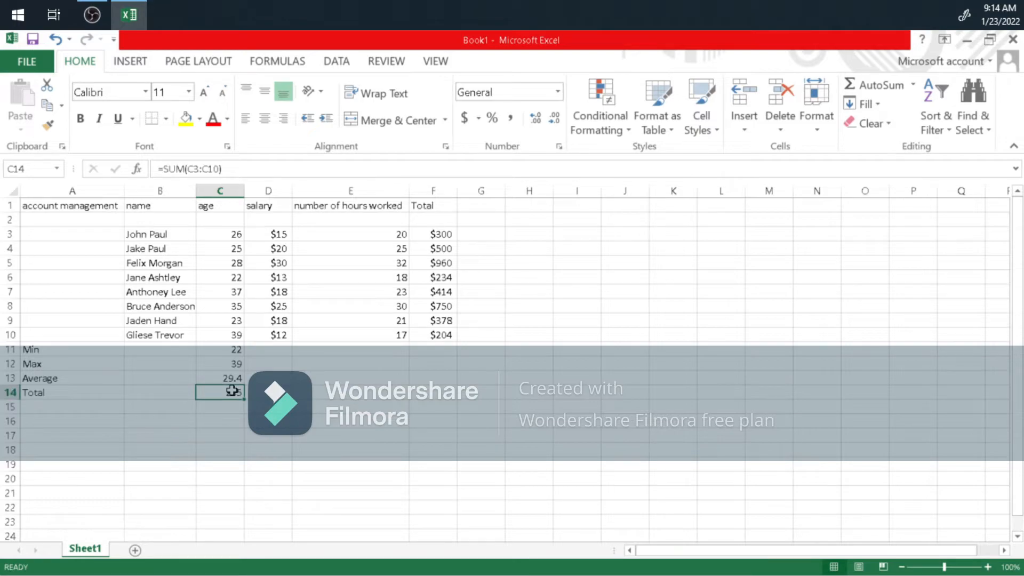
right_click(232, 391)
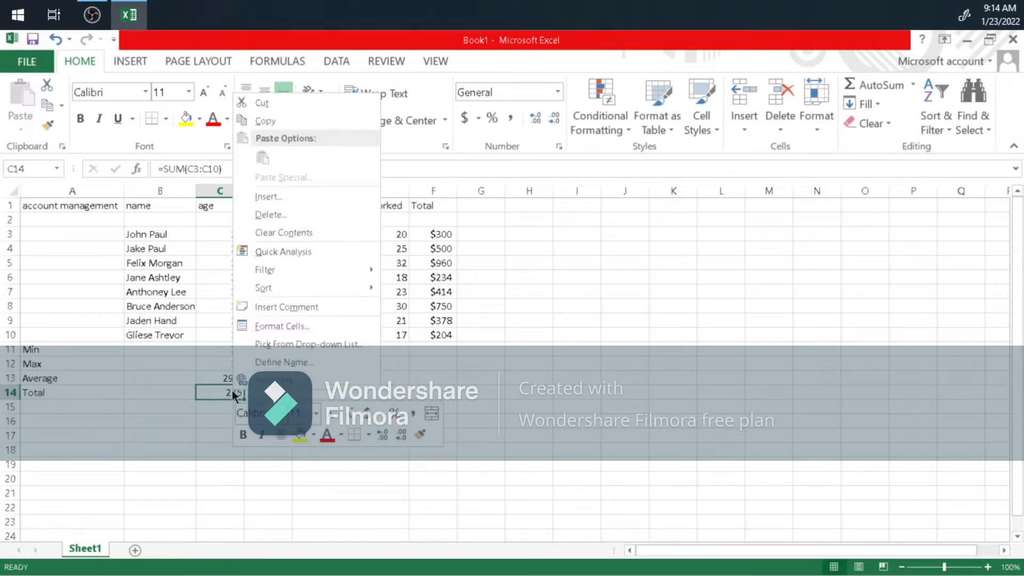
left_click(307, 233)
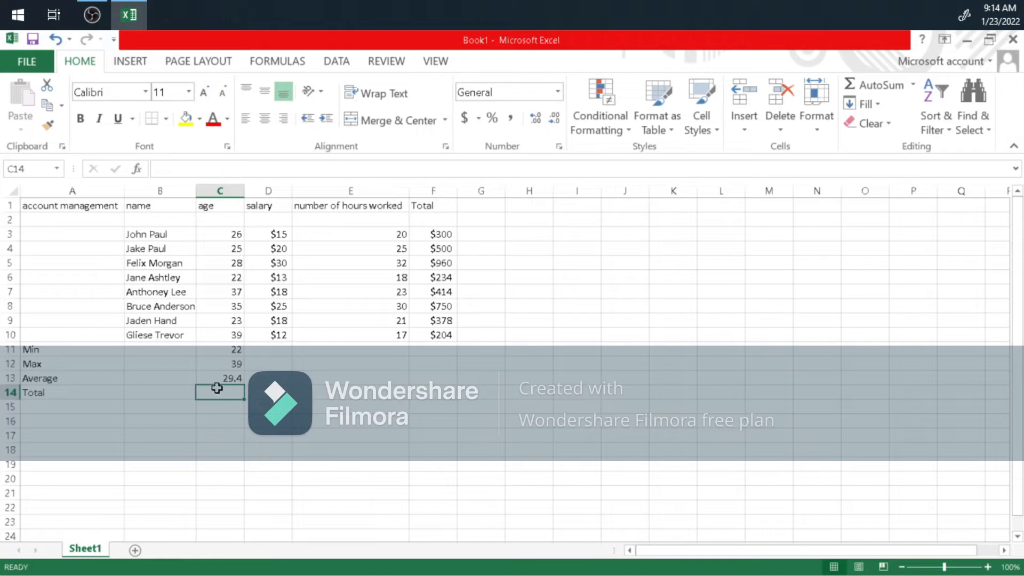
left_click(257, 405)
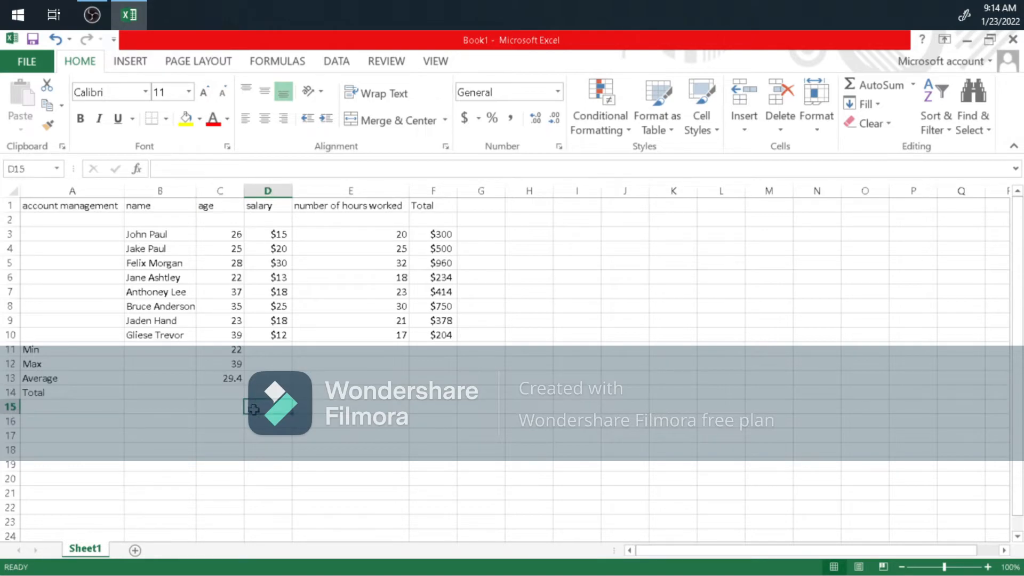
left_click(193, 423)
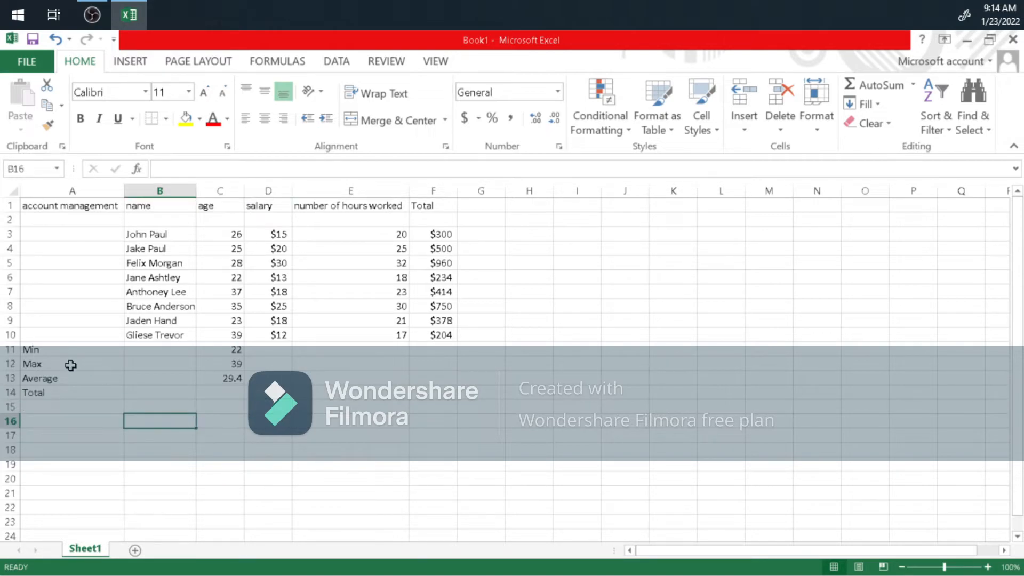
Step: Copy the age Min, Max and Average formulas in C11:C13 into D11:F13 for salary, hours worked and Total
left_click(219, 350)
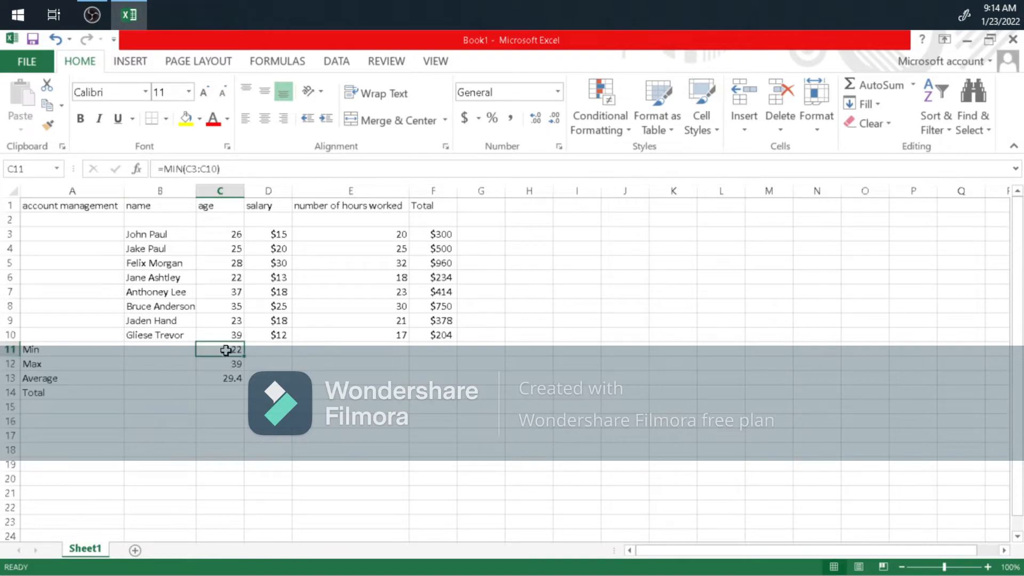
left_click_drag(226, 350, 224, 377)
right_click(222, 358)
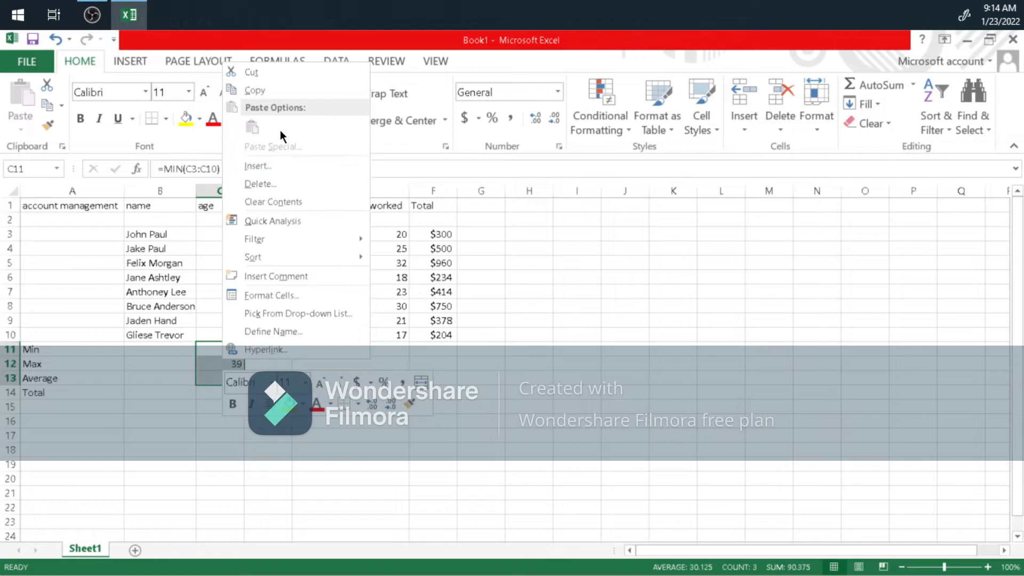
left_click(264, 94)
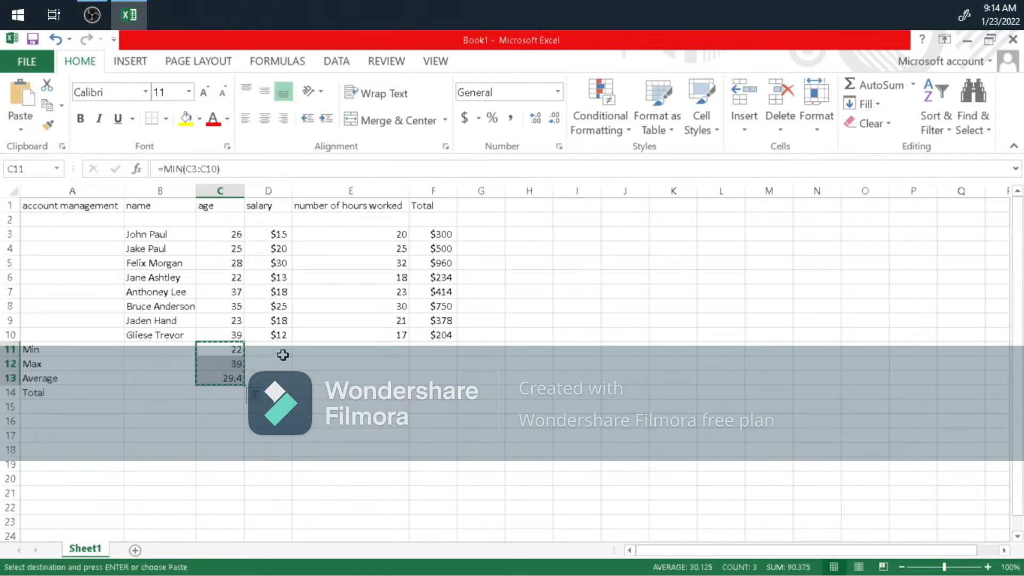
left_click_drag(279, 343, 437, 384)
right_click(396, 362)
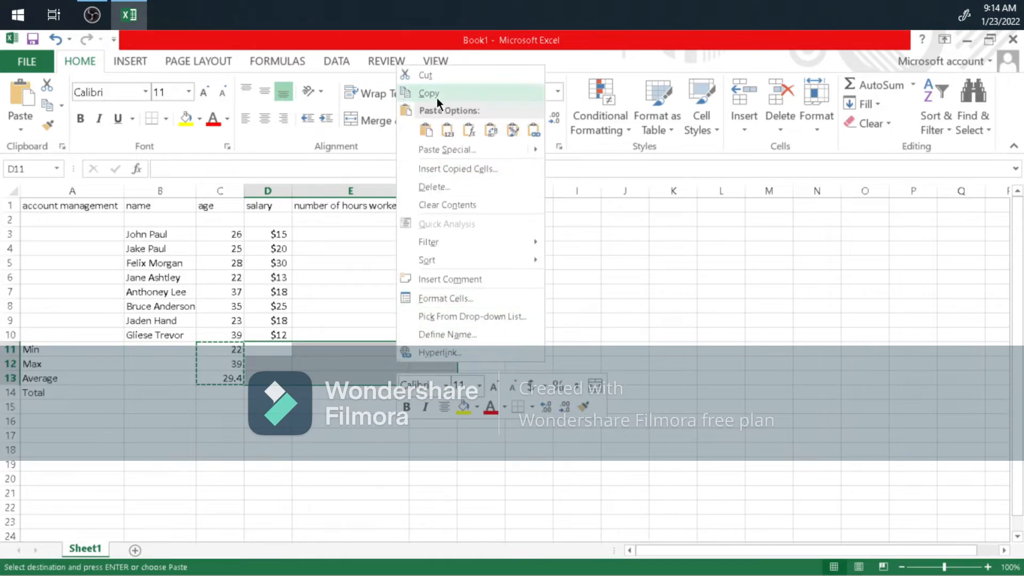
left_click(425, 128)
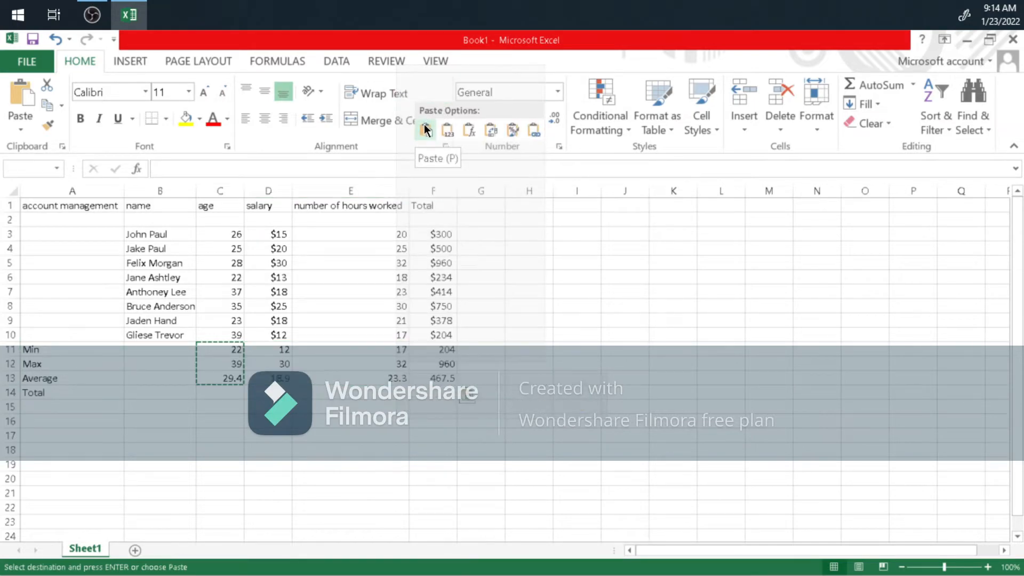
left_click(356, 448)
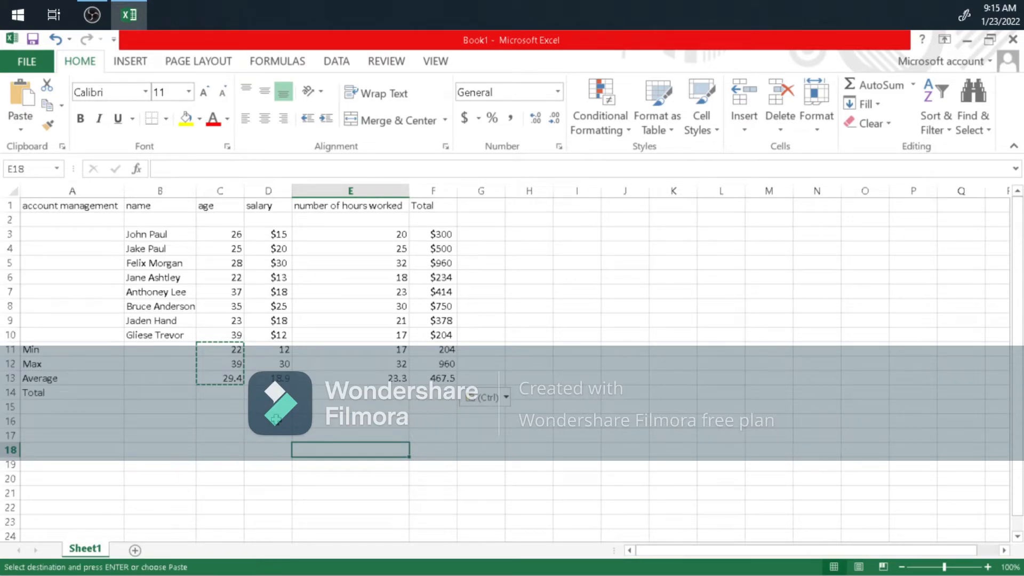
Step: Enter the formula =SUM(D3:D10) in cell D14 for the salary total
left_click(320, 396)
left_click(255, 395)
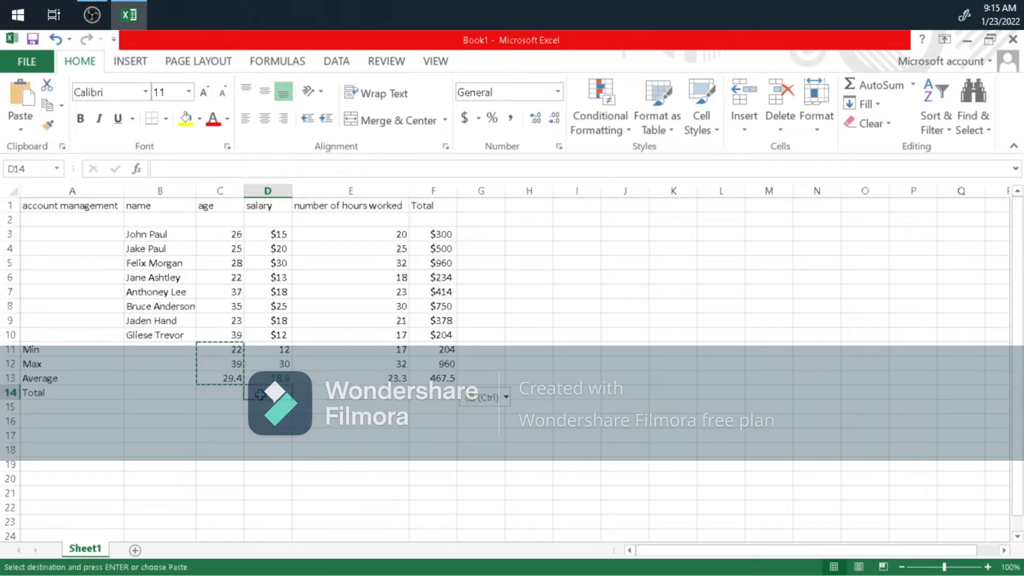
left_click(171, 377)
left_click(260, 395)
type("=SUM(")
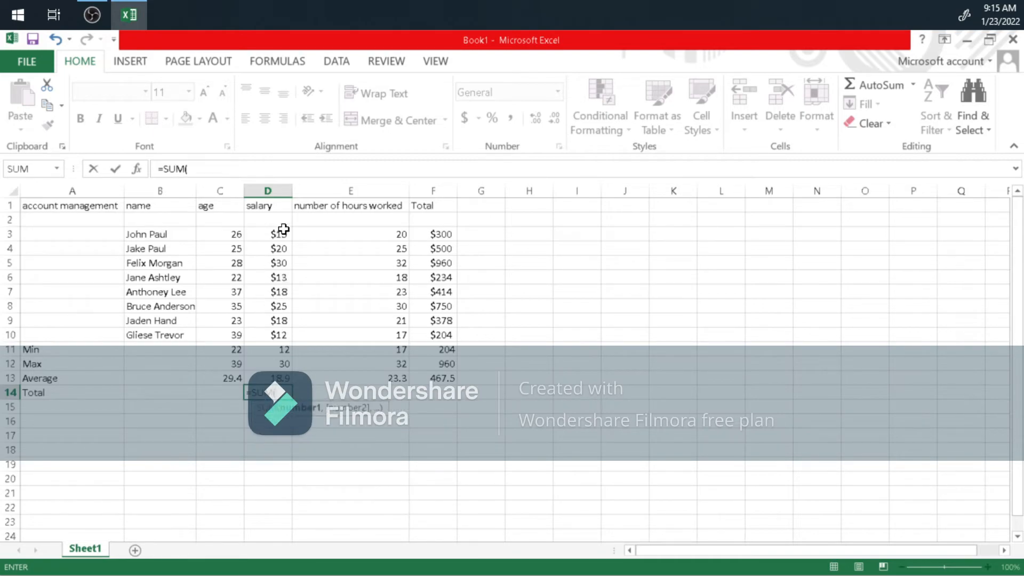
left_click_drag(280, 230, 278, 336)
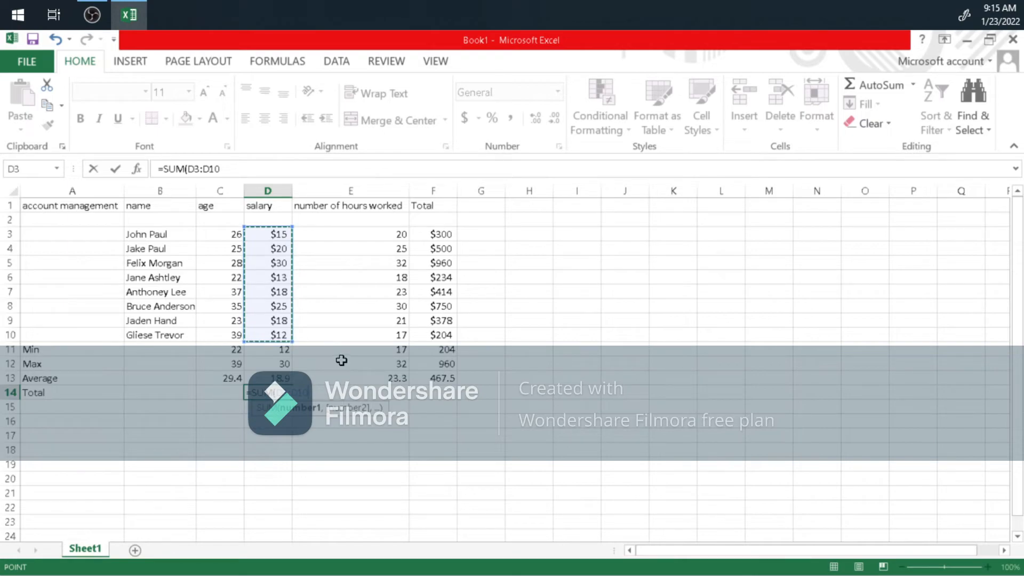
key("Return")
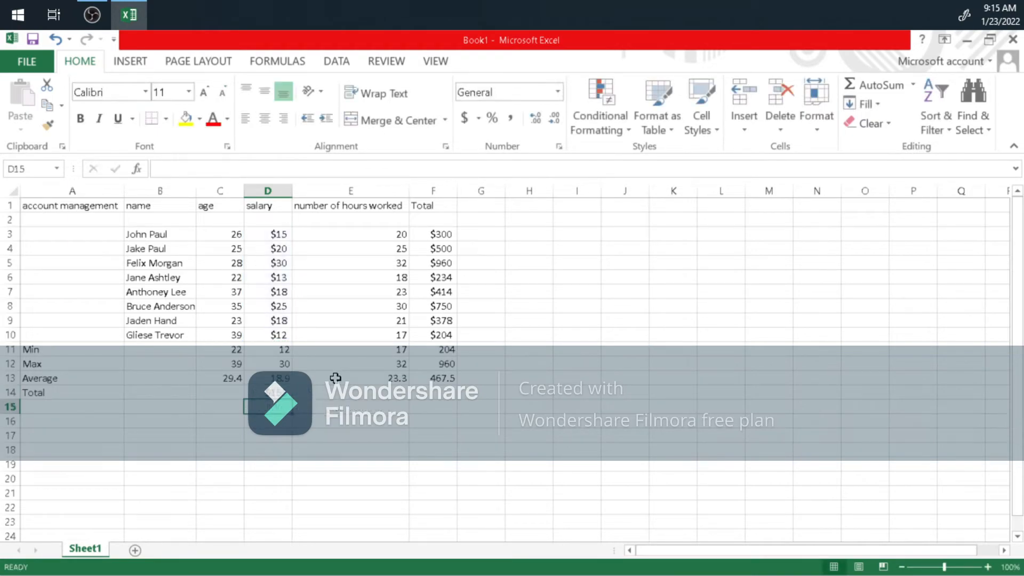
Step: Fill the salary total formula in D14 across to E14 and F14
left_click(331, 420)
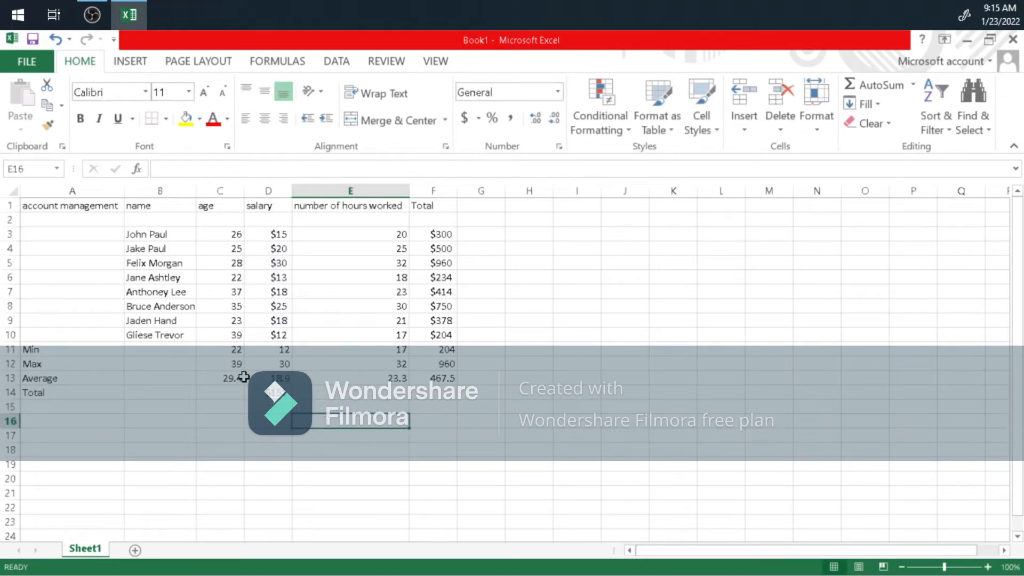
left_click(276, 393)
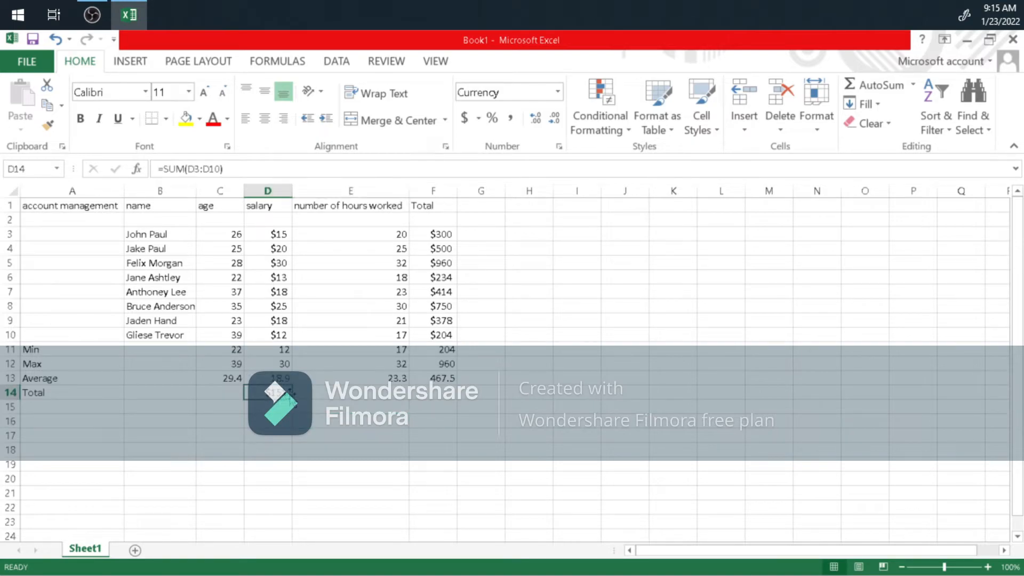
left_click_drag(287, 394, 431, 392)
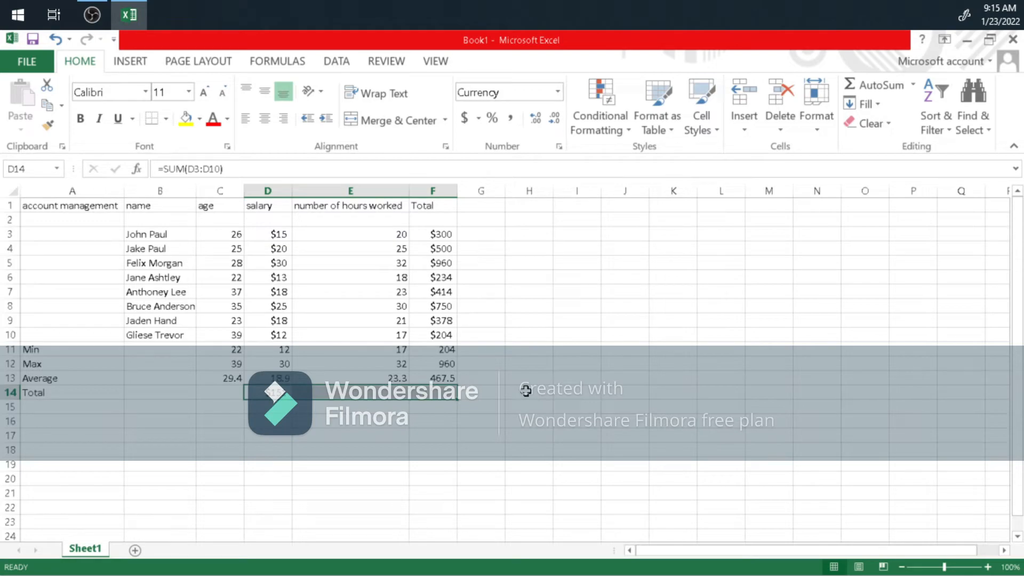
left_click(493, 408)
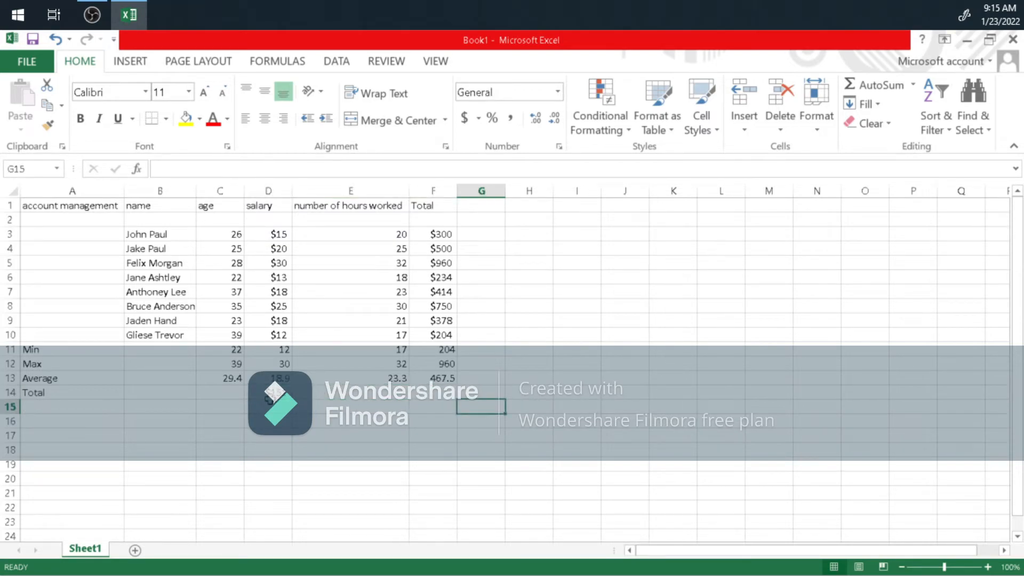
left_click(272, 392)
left_click_drag(294, 397, 440, 405)
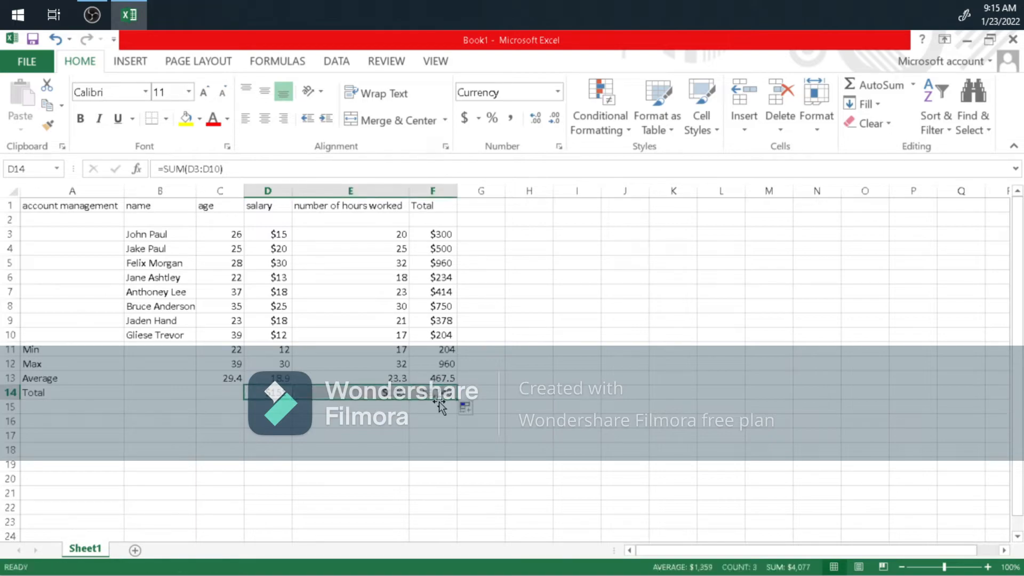
left_click(581, 389)
Step: Make the Min, Max, Average and Total summary rows A11:F14 bold
left_click_drag(29, 350, 443, 394)
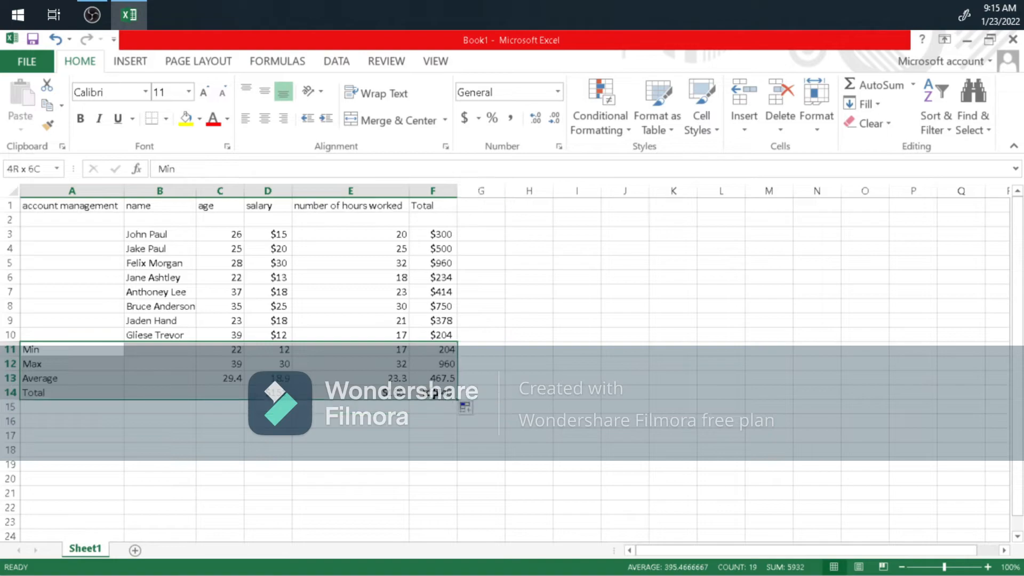
left_click(79, 118)
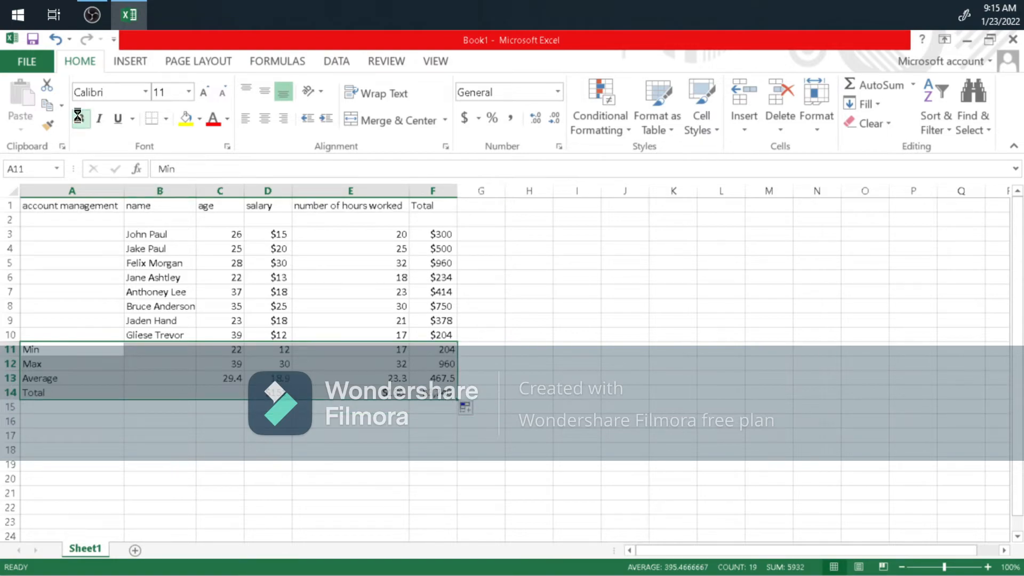
left_click(673, 367)
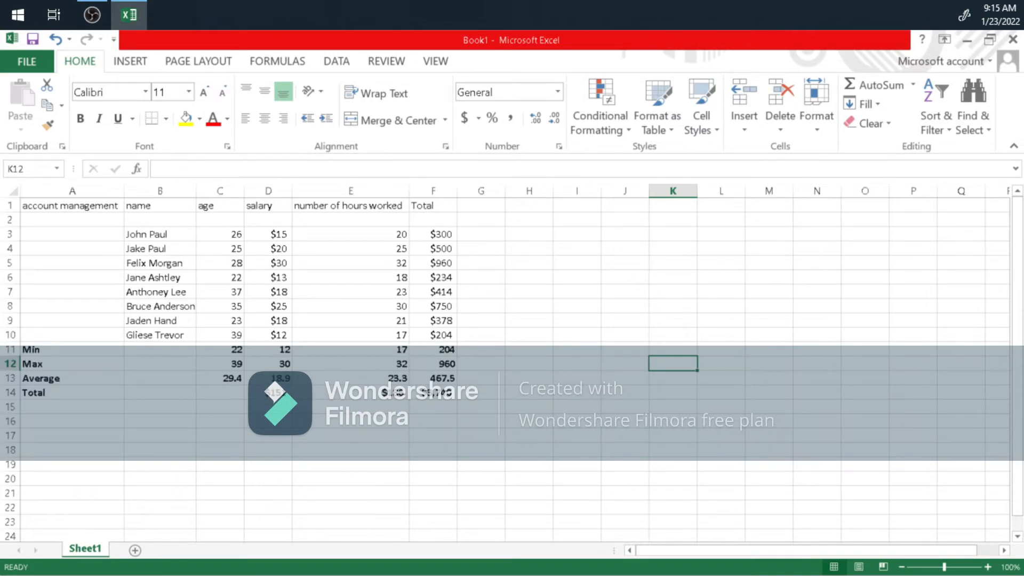
scroll(512, 368, "down", 1)
scroll(96, 539, "up", 1)
left_click(305, 433)
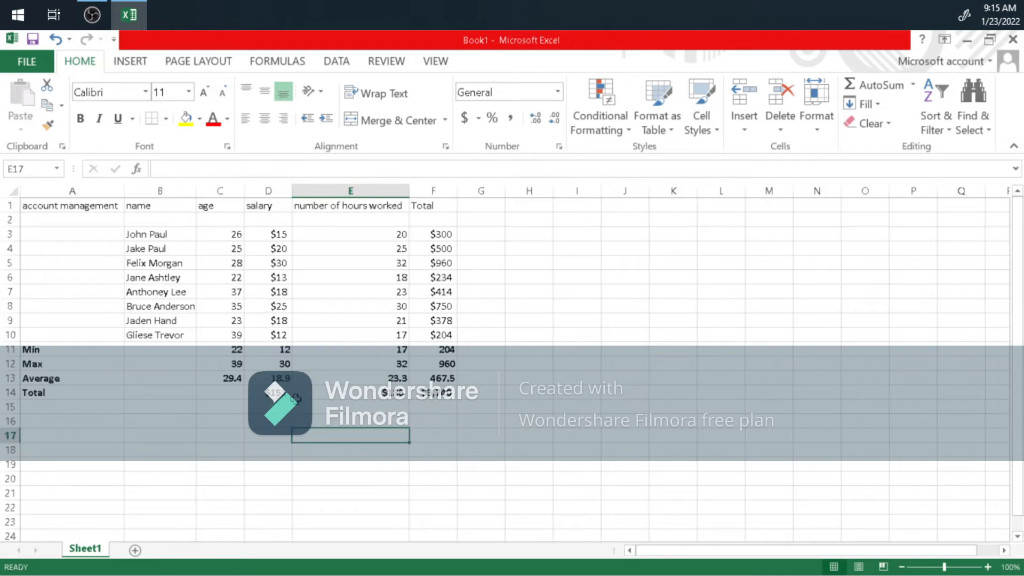
Step: Apply the dollar Accounting format to the hours worked Min, Max and Average cells E11:E13
left_click_drag(384, 352, 393, 373)
left_click(388, 393)
key("ctrl+shift+4")
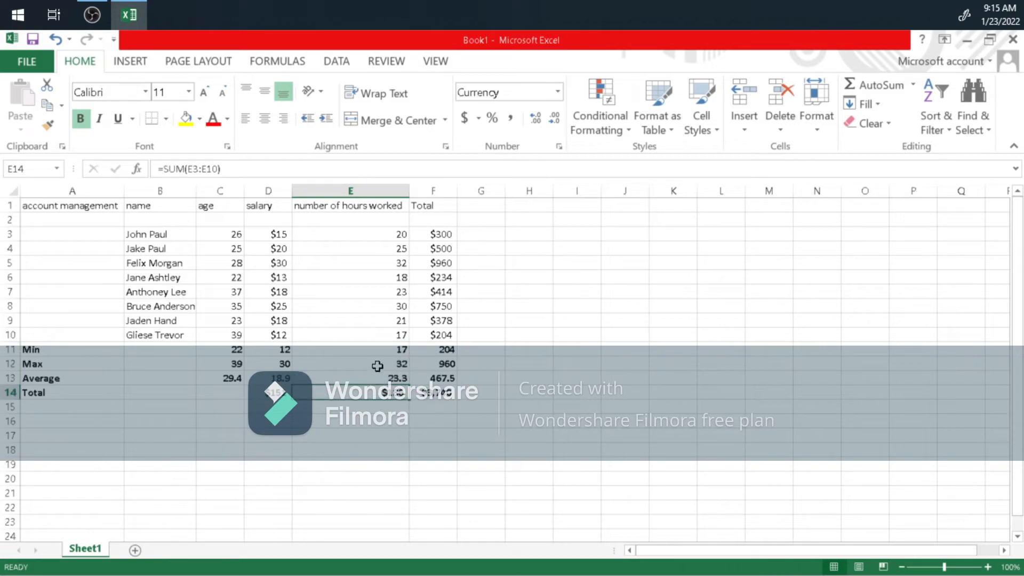
left_click_drag(383, 348, 380, 378)
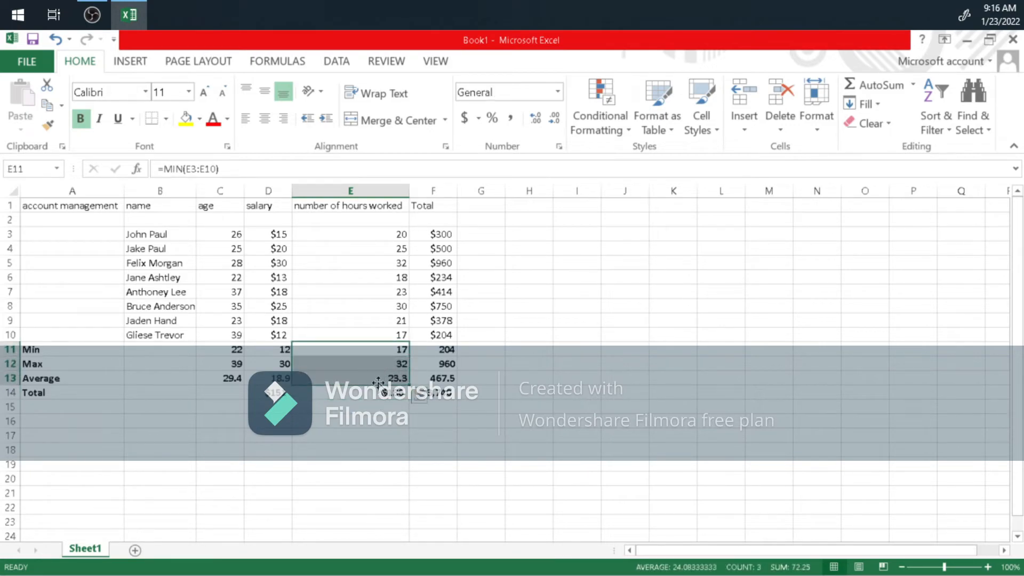
left_click(464, 113)
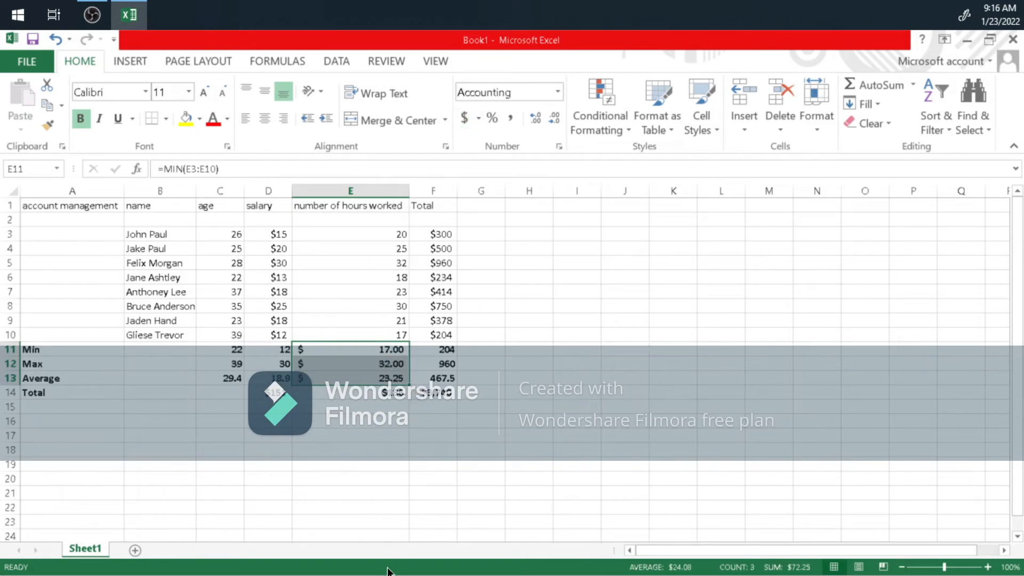
Step: Inspect the SUM formula behind the hours worked total in cell E14
left_click(369, 489)
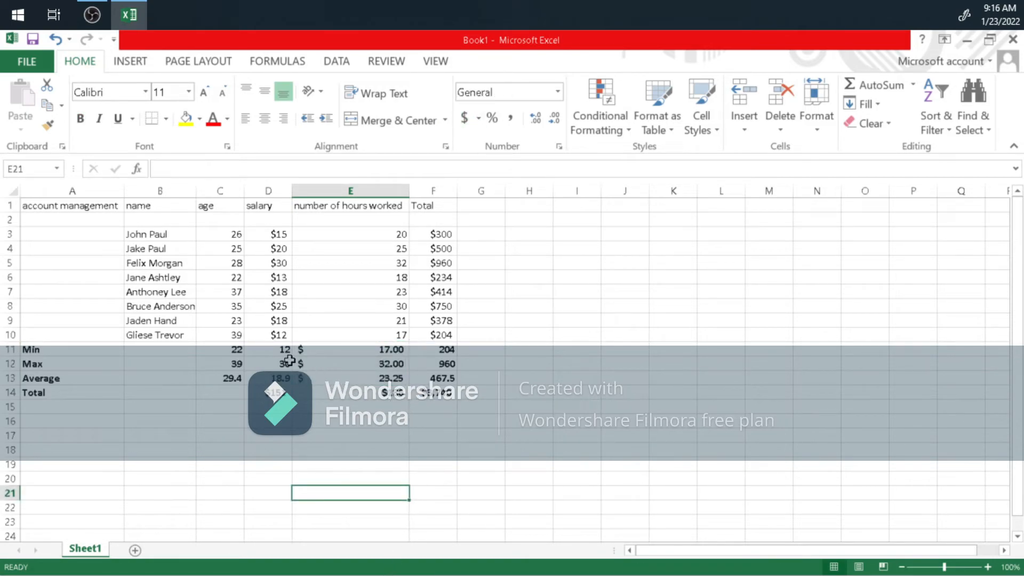
left_click_drag(279, 350, 283, 377)
left_click(393, 350)
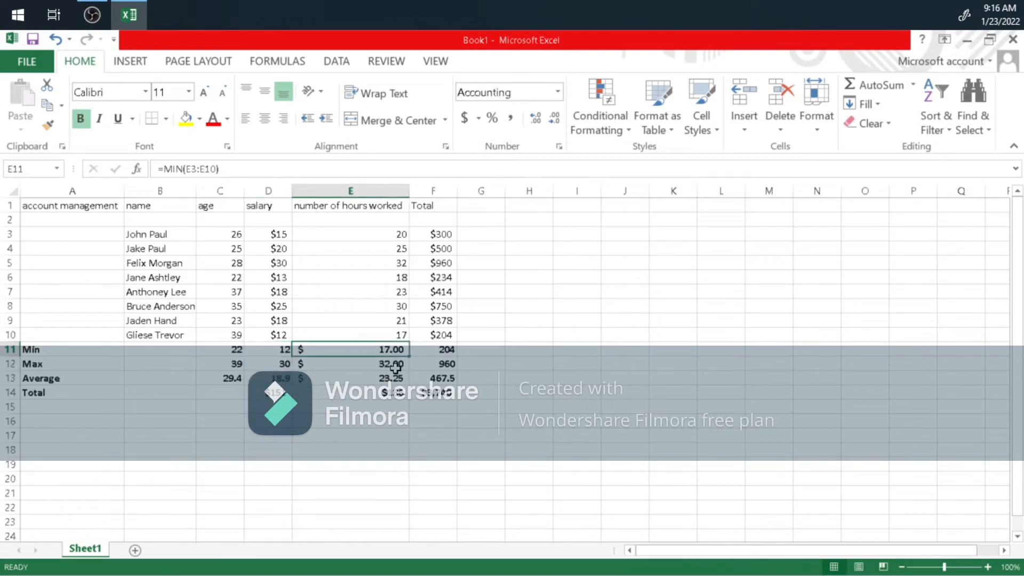
left_click(387, 394)
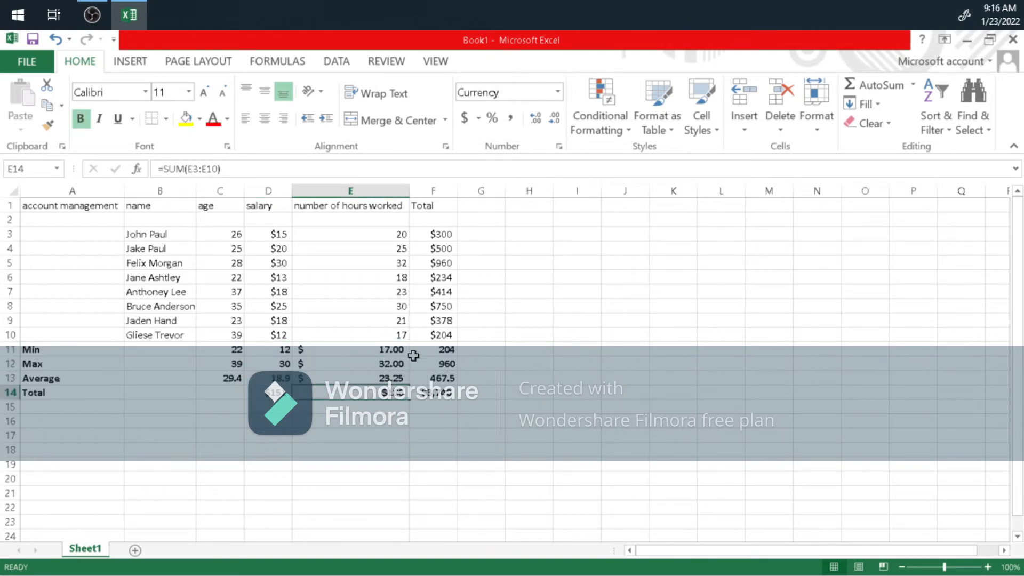
double_click(376, 392)
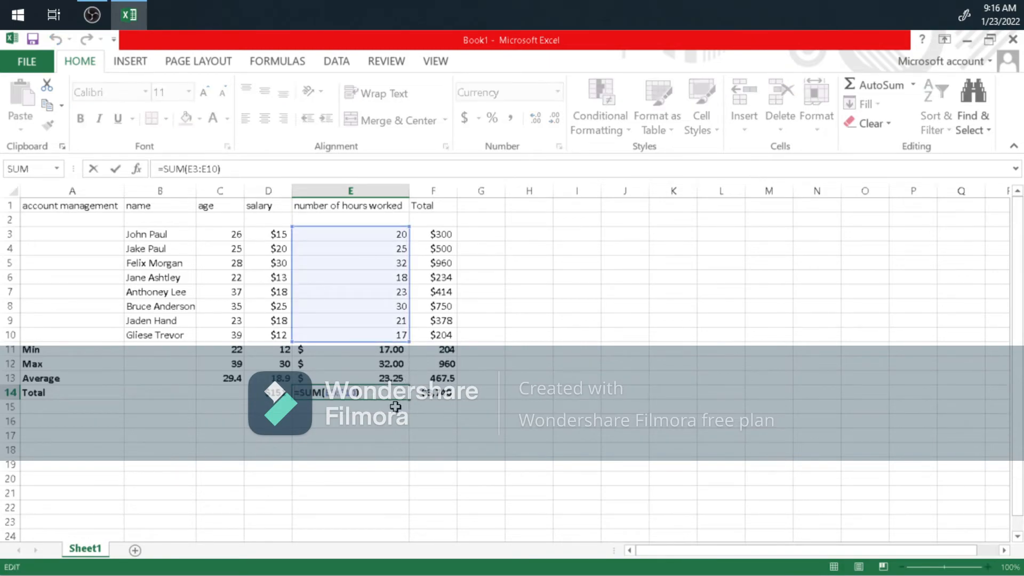
left_click(400, 422)
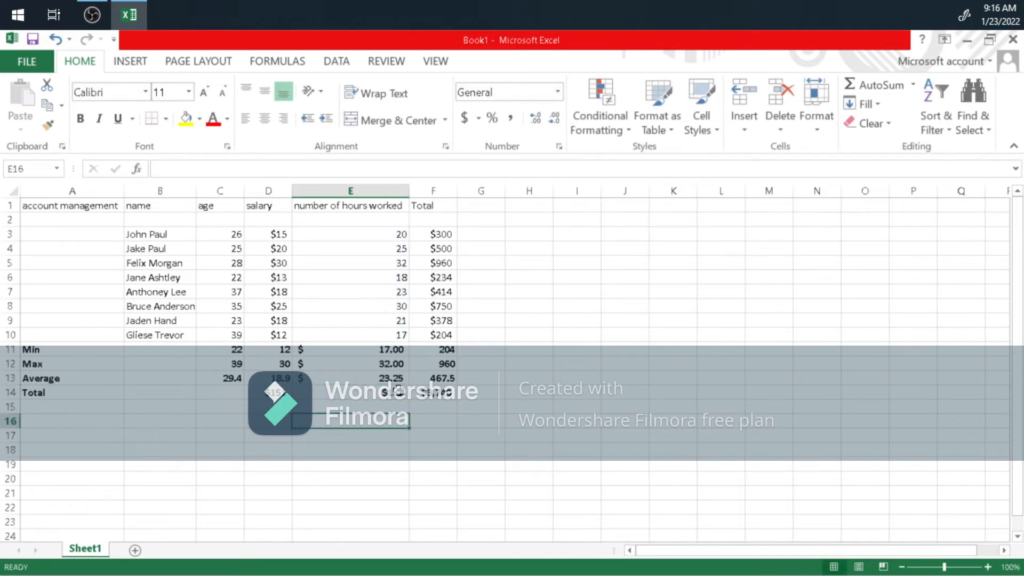
Step: Try the dollar Accounting format on the hours worked total in cell E14
left_click(397, 392)
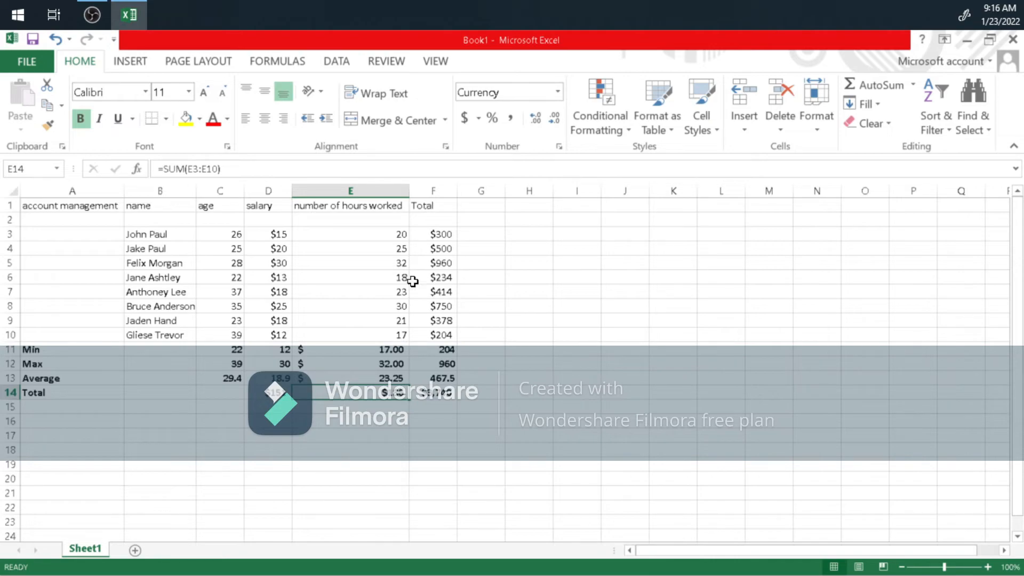
left_click(466, 120)
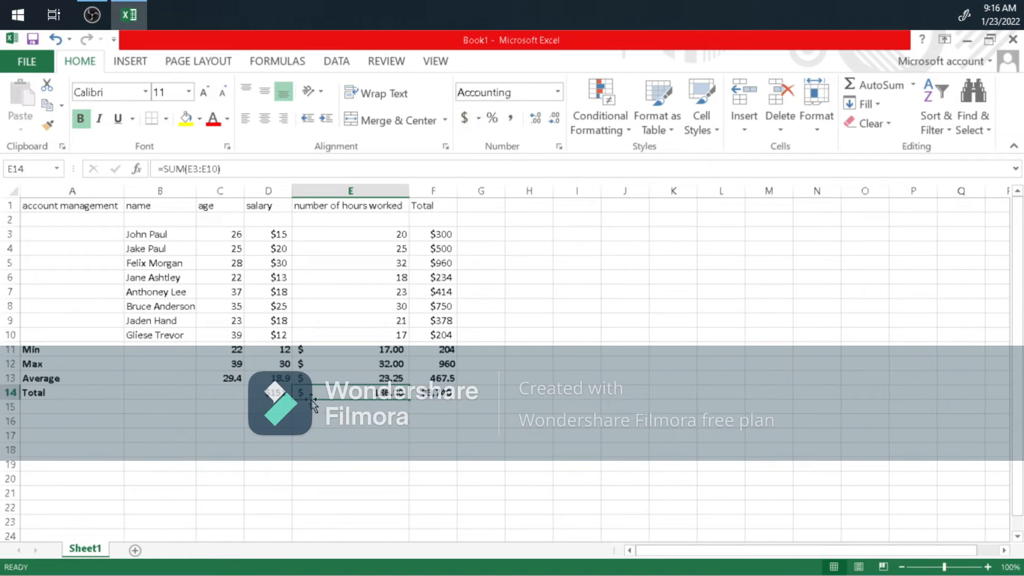
left_click(352, 368)
left_click_drag(336, 350, 342, 394)
left_click(344, 432)
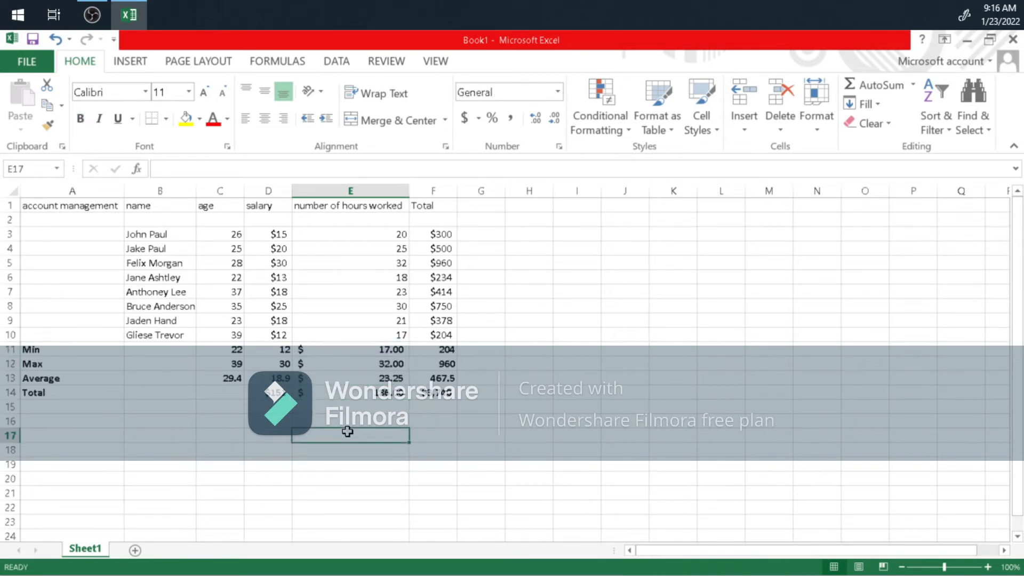
Step: Undo the Accounting formatting of the hours worked total E14 and of the Min, Max and Average cells E11:E13
key("Up")
key("Up")
key("Up")
key("ctrl+shift+4")
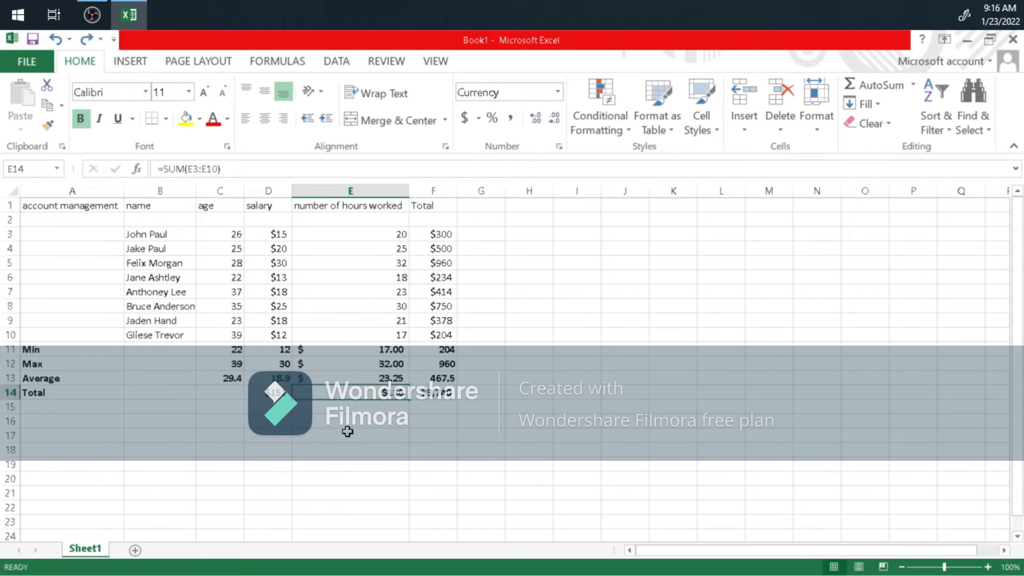
key("ctrl+z")
double_click(382, 390)
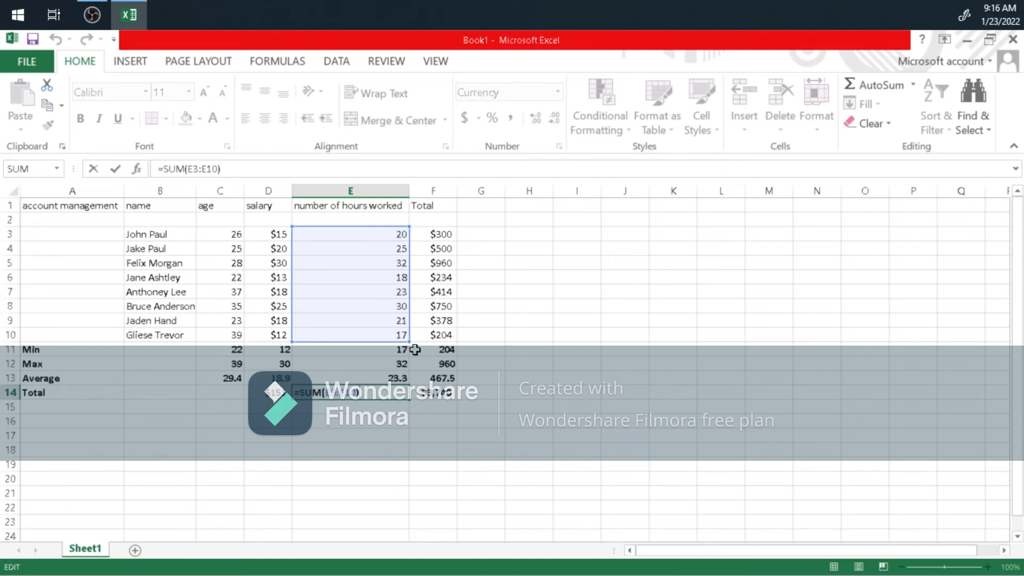
key("Return")
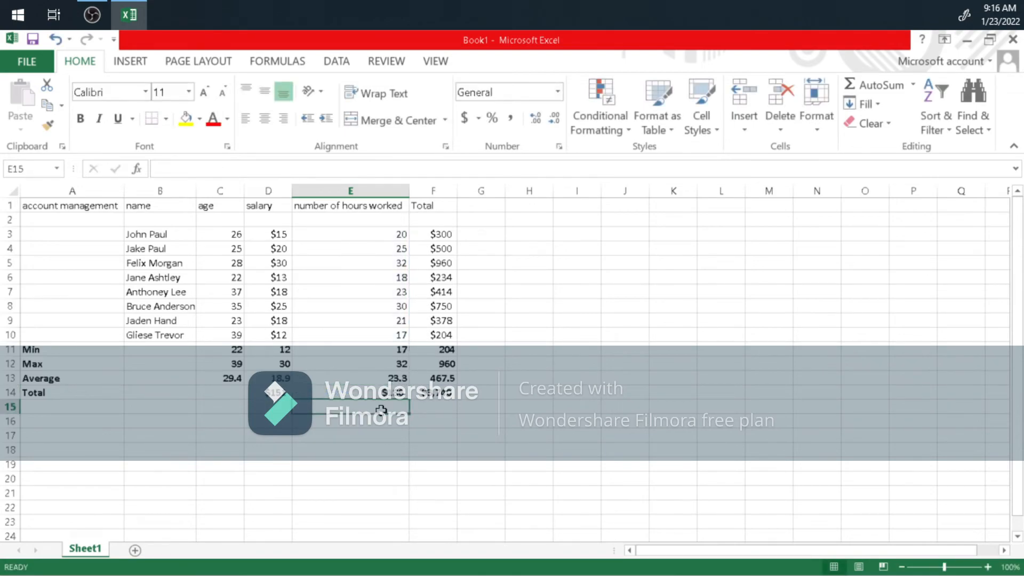
Step: Try the $ English (United States) Accounting format on the hours worked total E14 and undo it
left_click(381, 392)
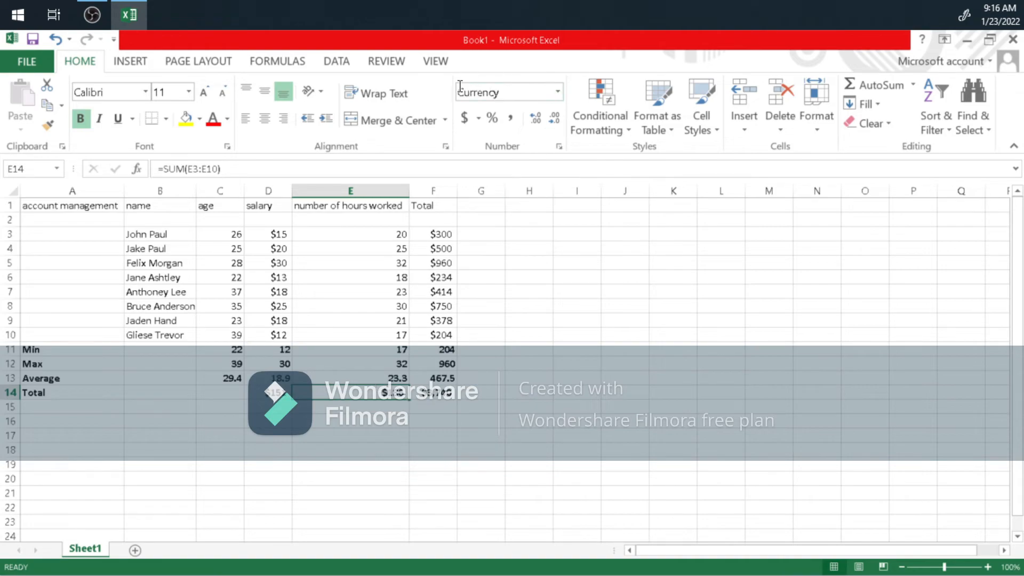
left_click(468, 117)
left_click(479, 117)
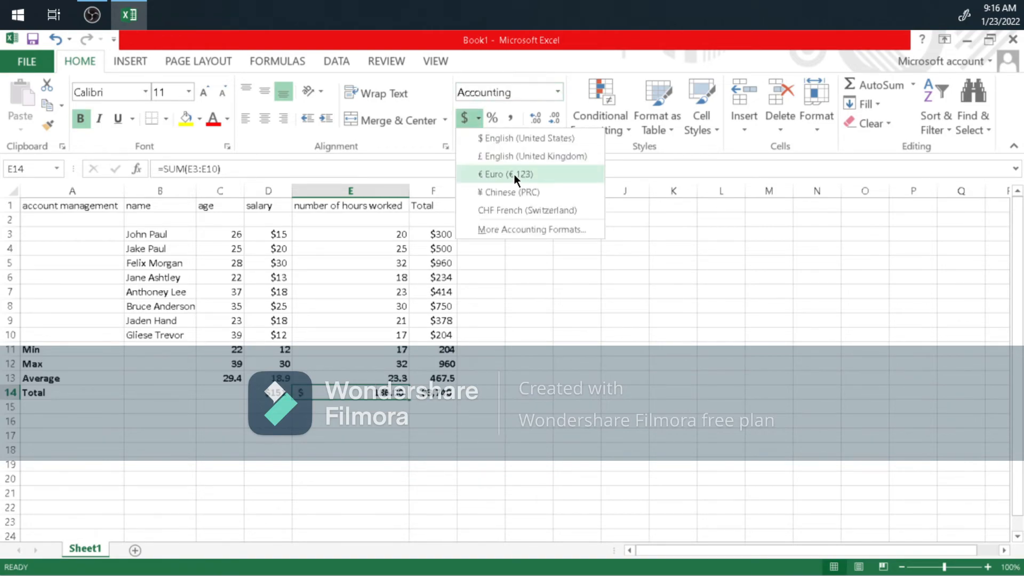
left_click(516, 140)
double_click(336, 386)
left_click(335, 393)
left_click(373, 420)
key("ctrl+z")
key("ctrl+z")
left_click(383, 450)
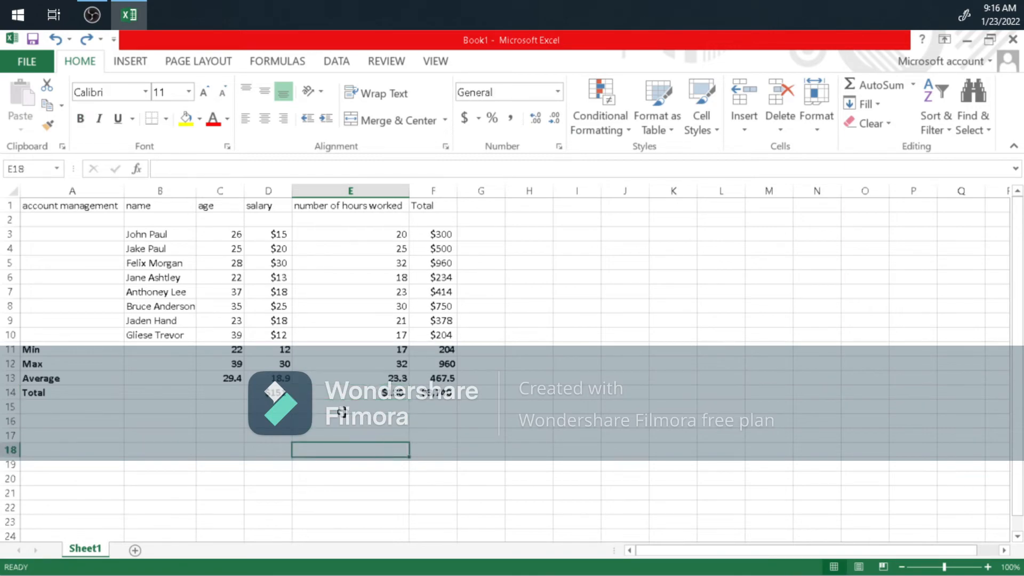
Step: Apply the dollar Accounting format to the salary Min, Max and Average cells D11:D13
left_click_drag(234, 349, 256, 377)
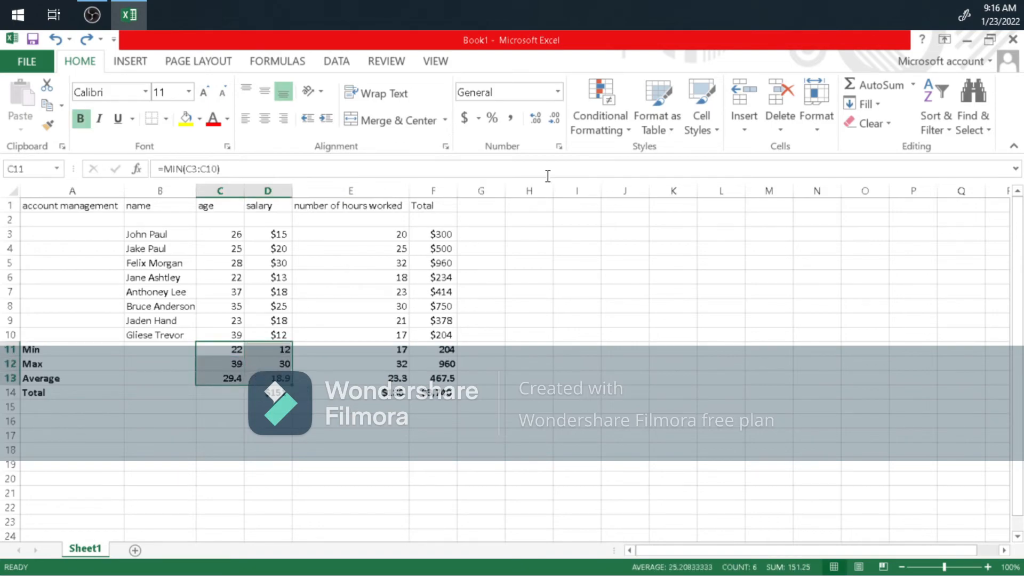
mouse_move(272, 362)
left_mouse_down()
mouse_move(269, 349)
mouse_move(267, 377)
left_mouse_up()
left_click(465, 117)
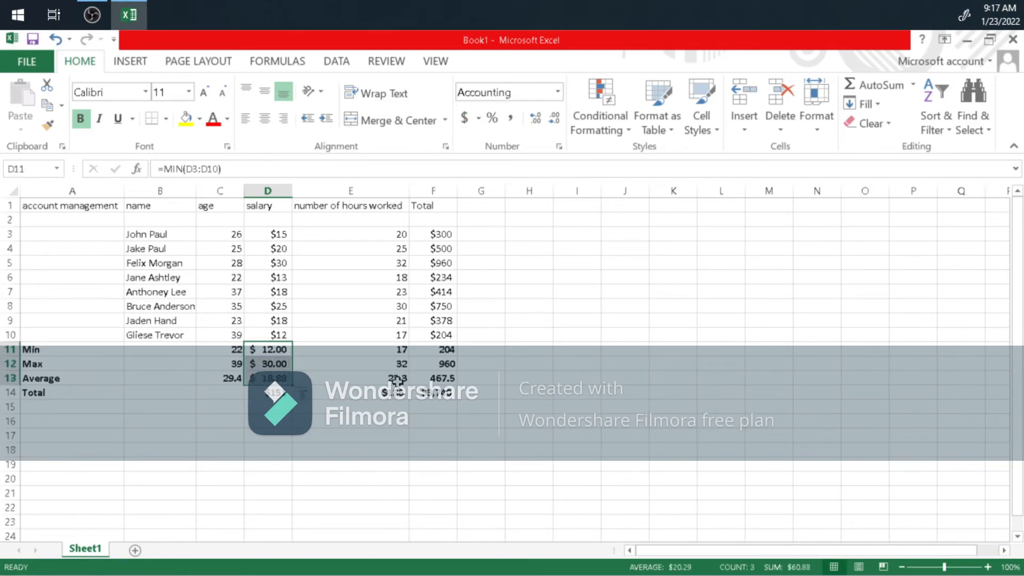
Step: Apply the dollar Accounting format to the Total column's Min, Max and Average cells F11:F13
left_click(393, 459)
left_click_drag(424, 349, 434, 378)
left_click(468, 116)
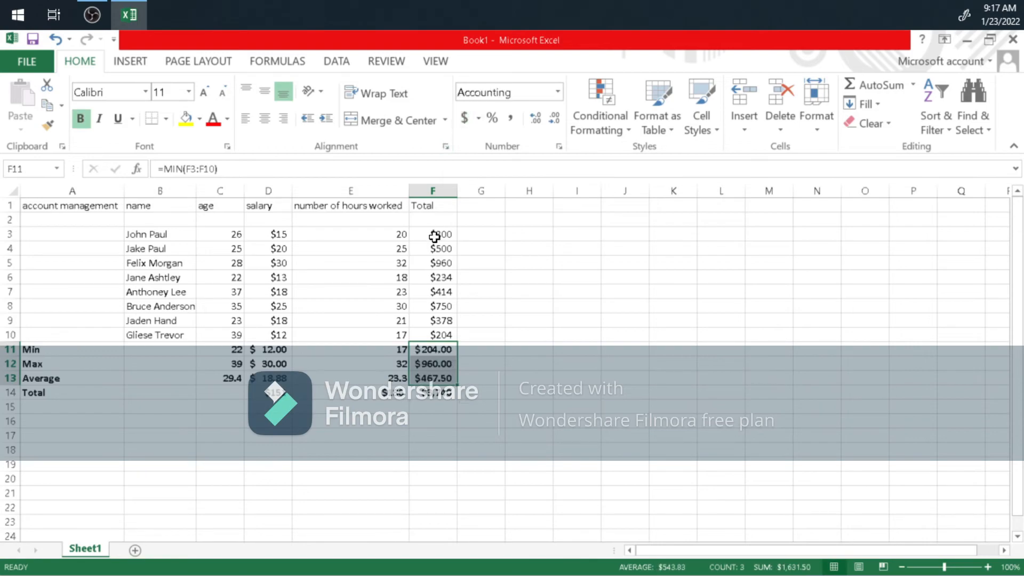
left_click(524, 290)
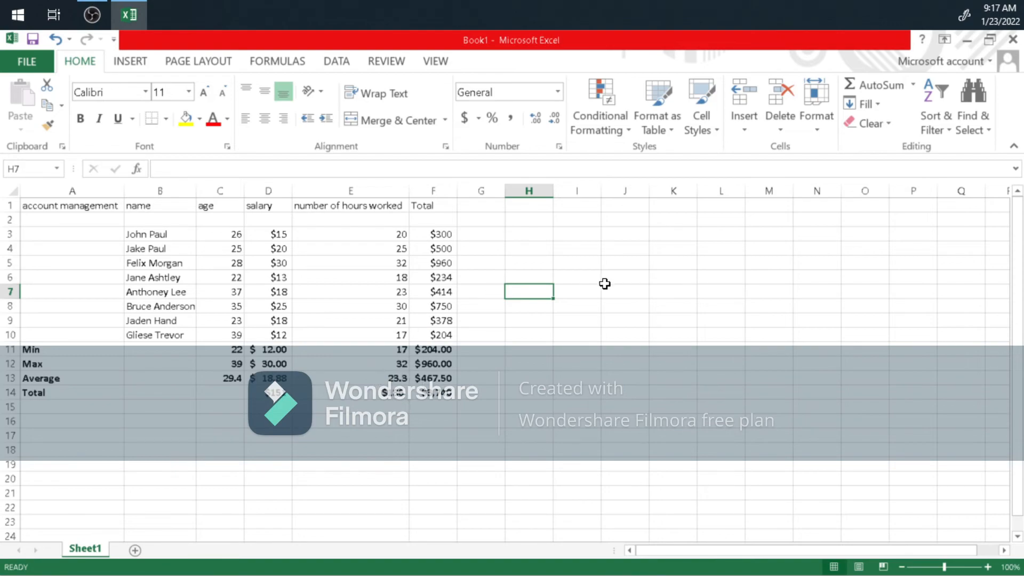
Step: Review the finished account management table from the header row down to the Total row
scroll(604, 294, "down", 2)
scroll(626, 279, "up", 1)
scroll(626, 279, "down", 5)
scroll(626, 278, "up", 3)
scroll(626, 279, "up", 1)
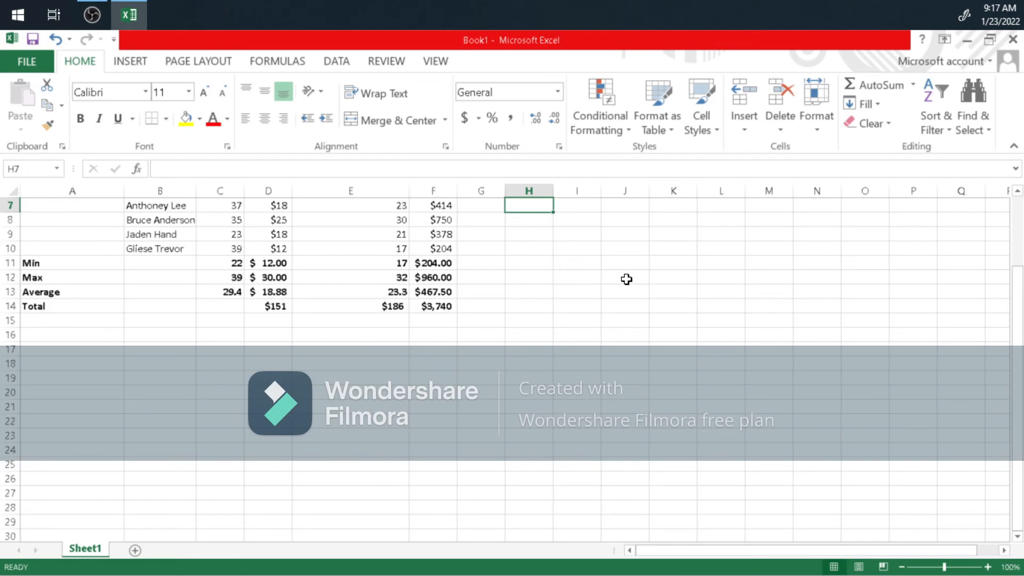
scroll(626, 279, "up", 2)
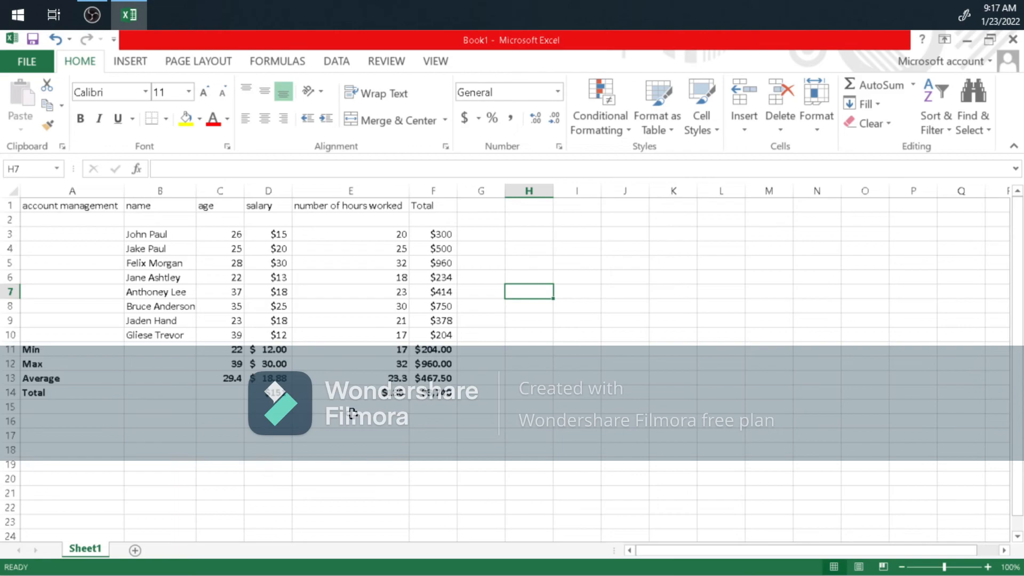
scroll(512, 368, "down", 2)
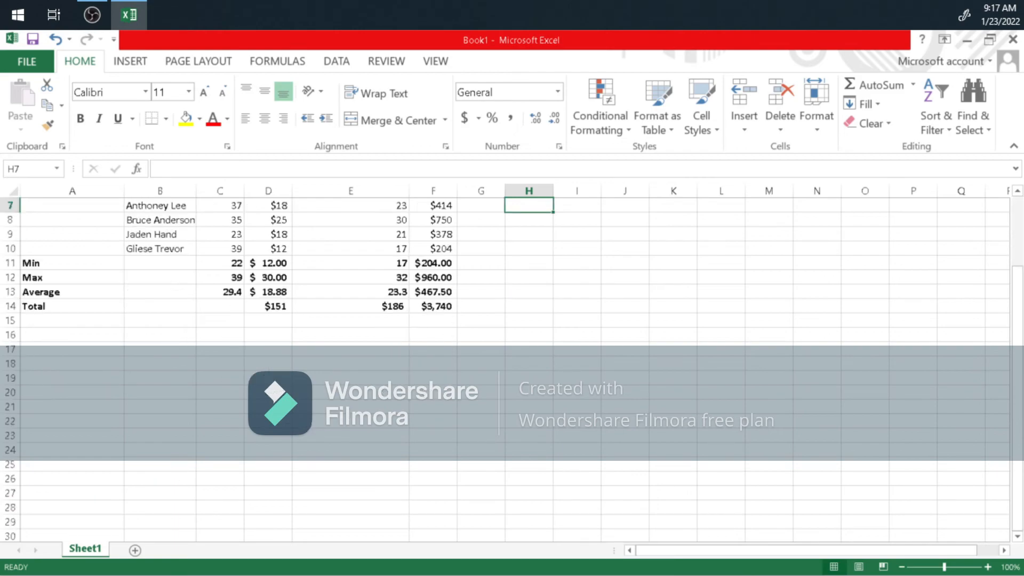
scroll(512, 368, "up", 2)
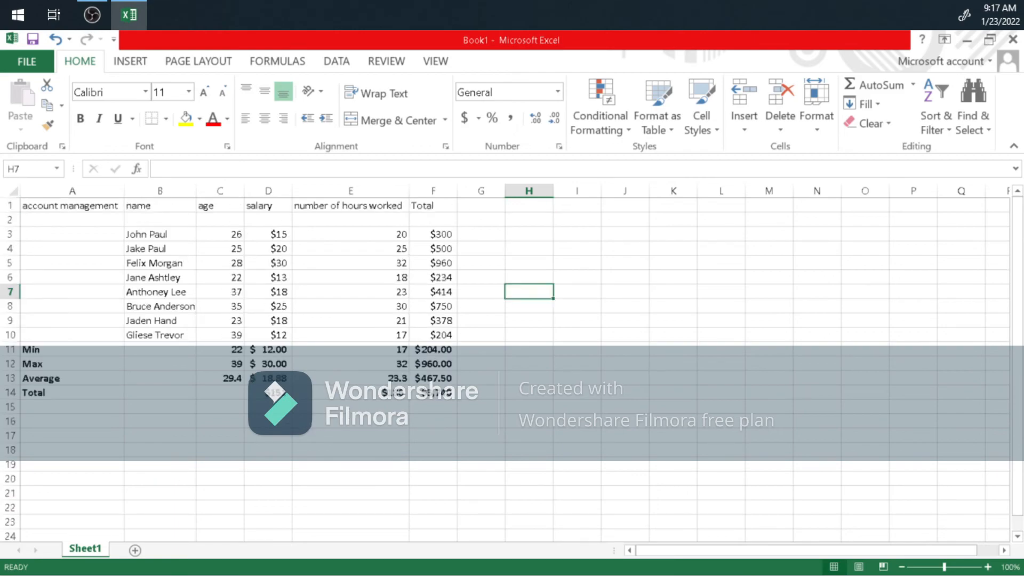